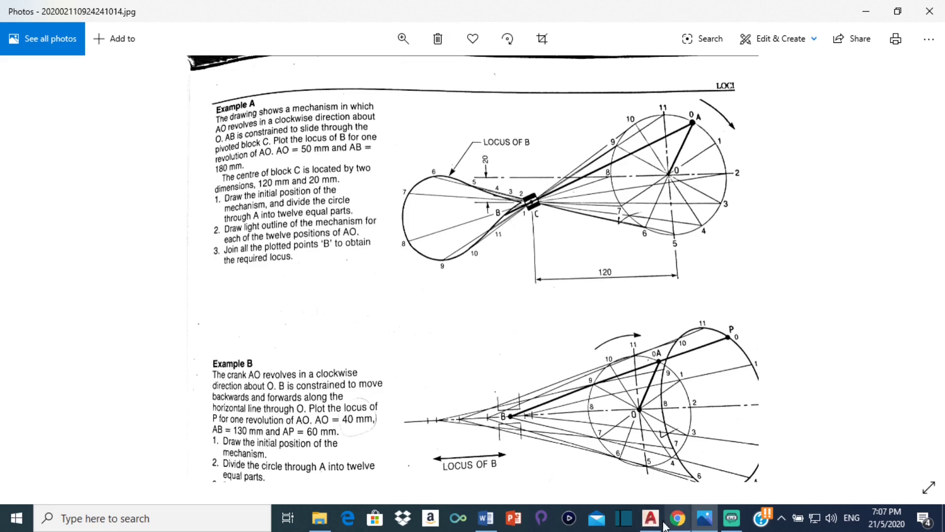
Draw a circle of radius 50 in the blank drawing.
left_click(649, 517)
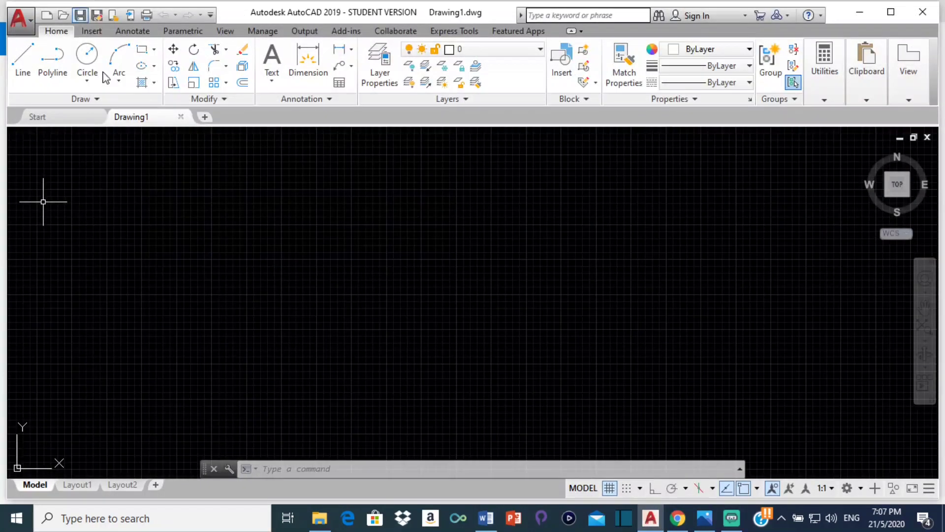
left_click(88, 54)
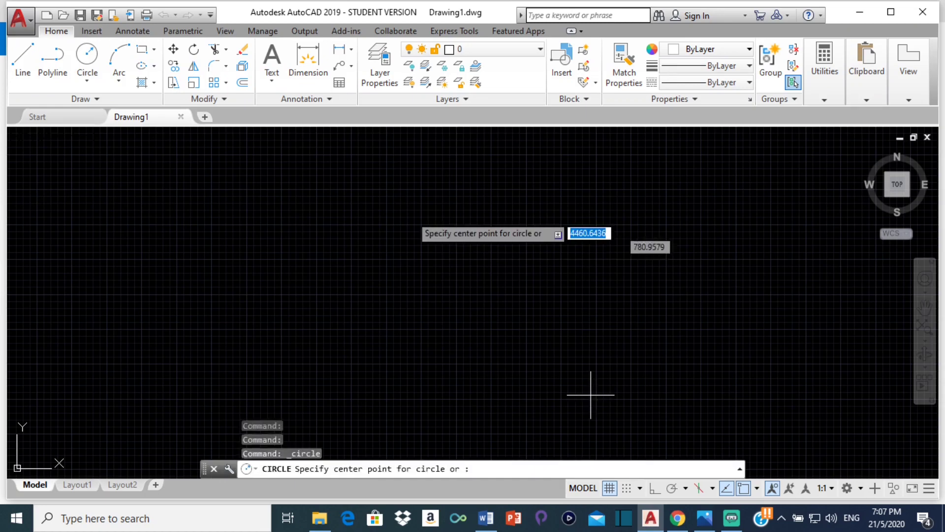
left_click(489, 237)
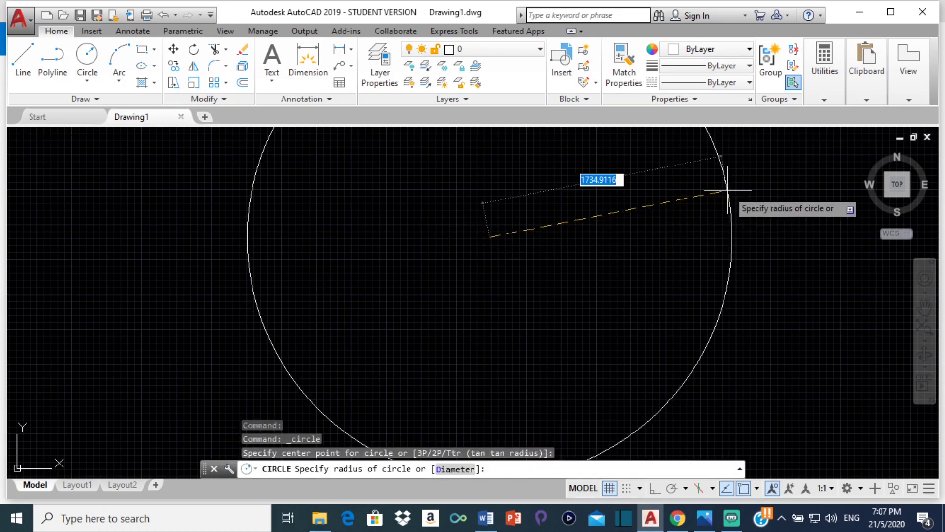
type("4")
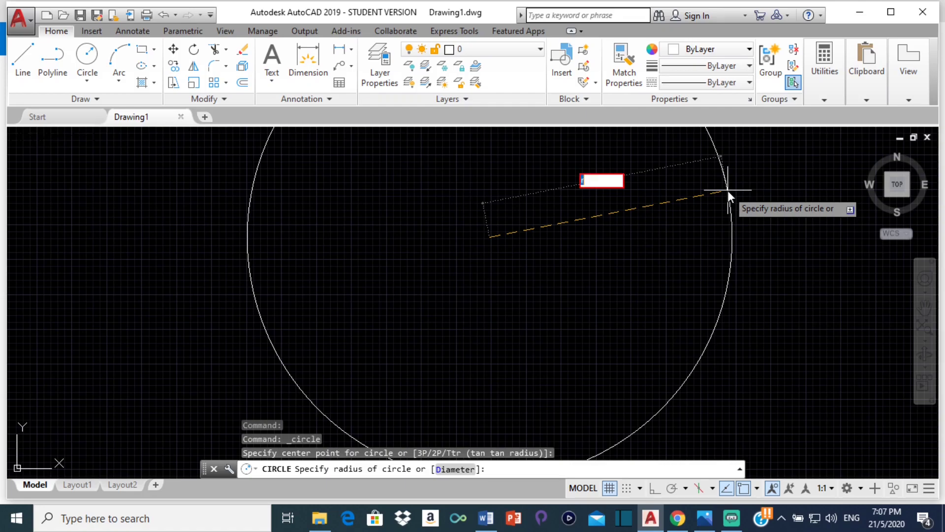
key("Return")
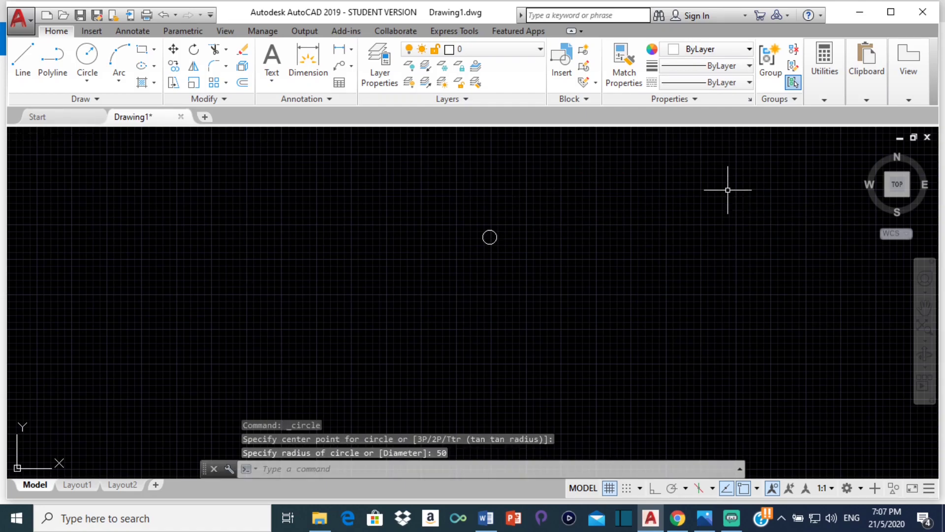
Measure the distance from the circle's centre to its edge to confirm the 50 radius.
scroll(503, 236, "up", 7)
scroll(366, 239, "up", 4)
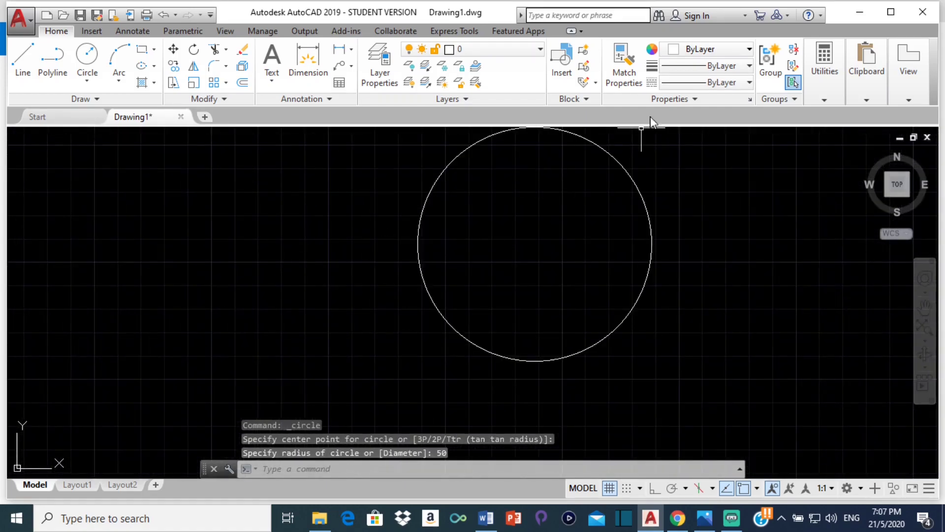
left_click(825, 68)
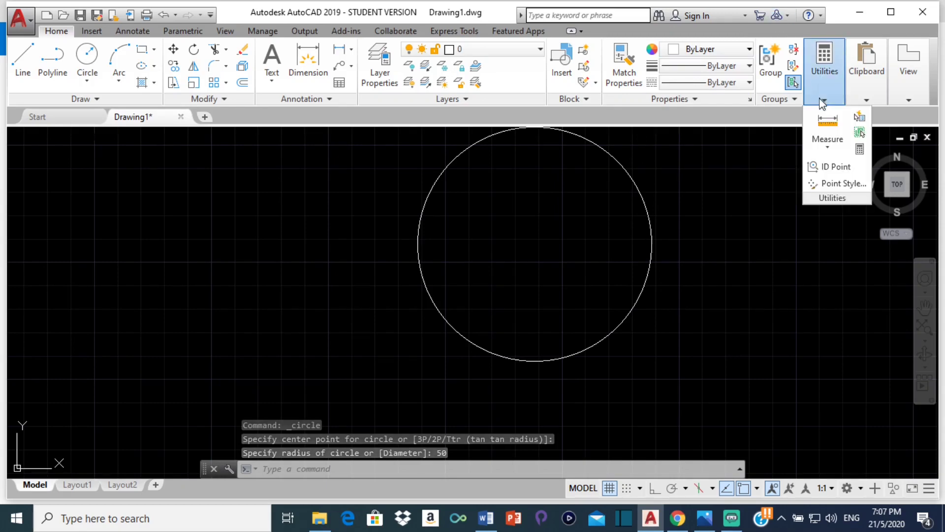
left_click(837, 149)
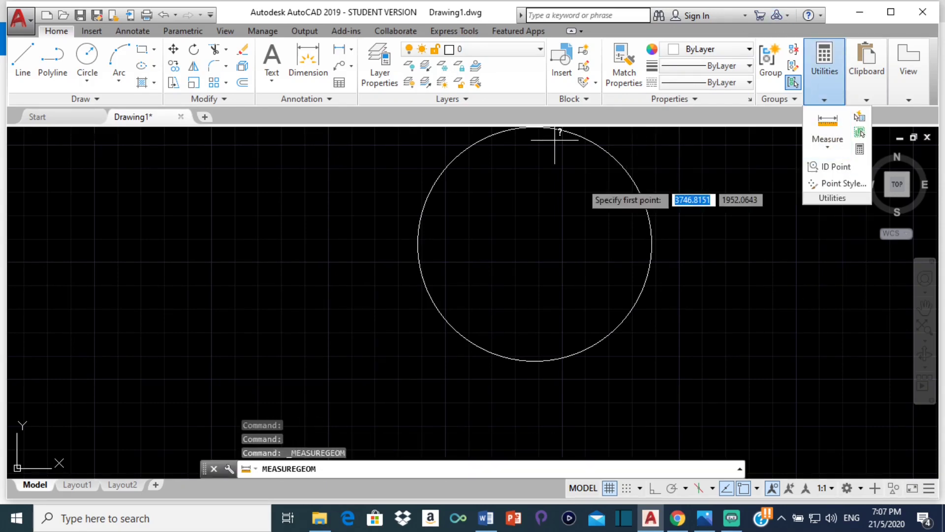
left_click(535, 243)
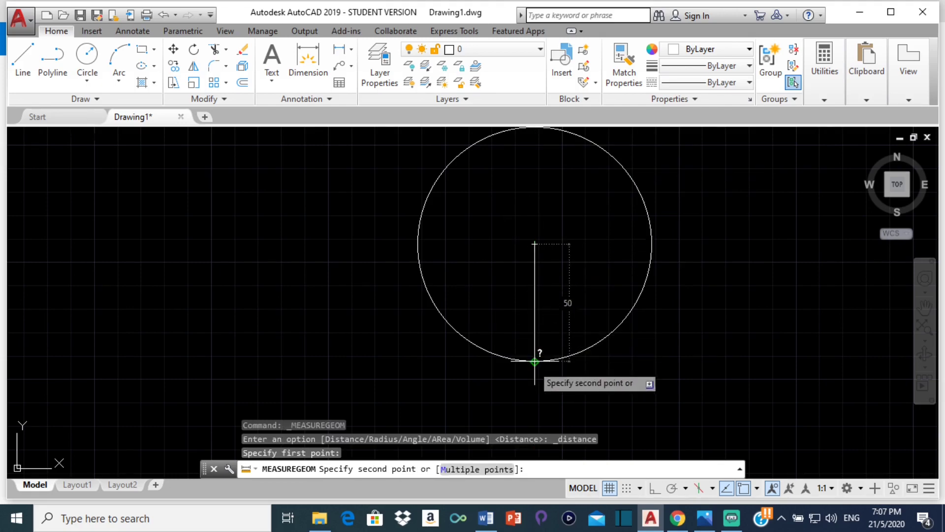
key("Escape")
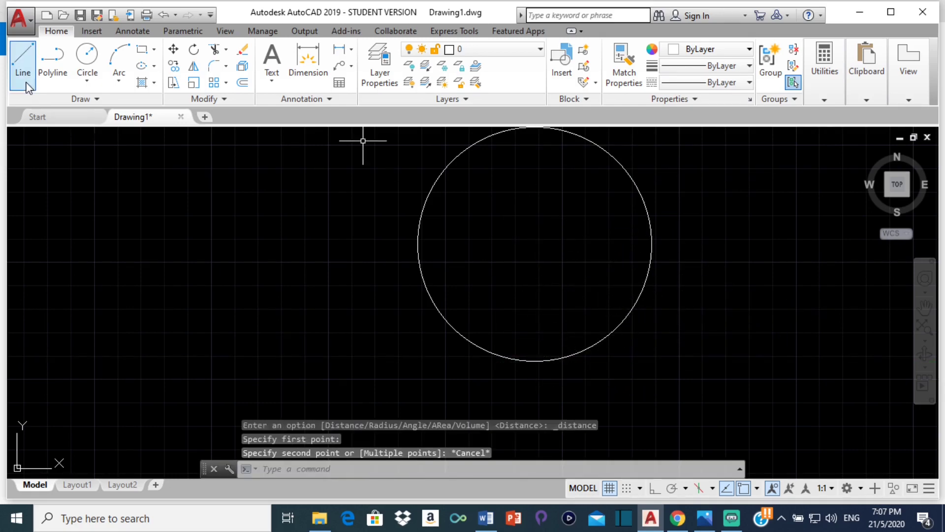
Draw a vertical diameter line from the circle's top quadrant to its bottom quadrant.
left_click(23, 58)
middle_click_drag(539, 181, 559, 251)
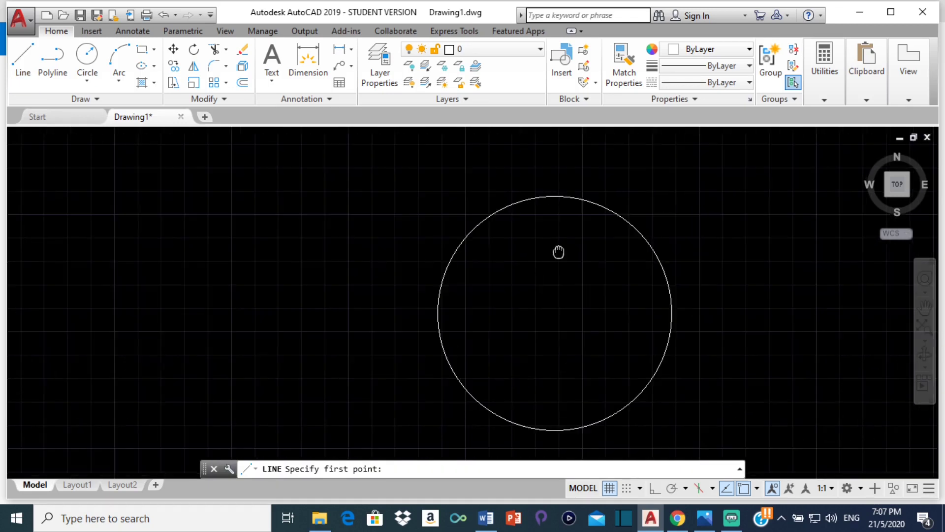
left_click(555, 196)
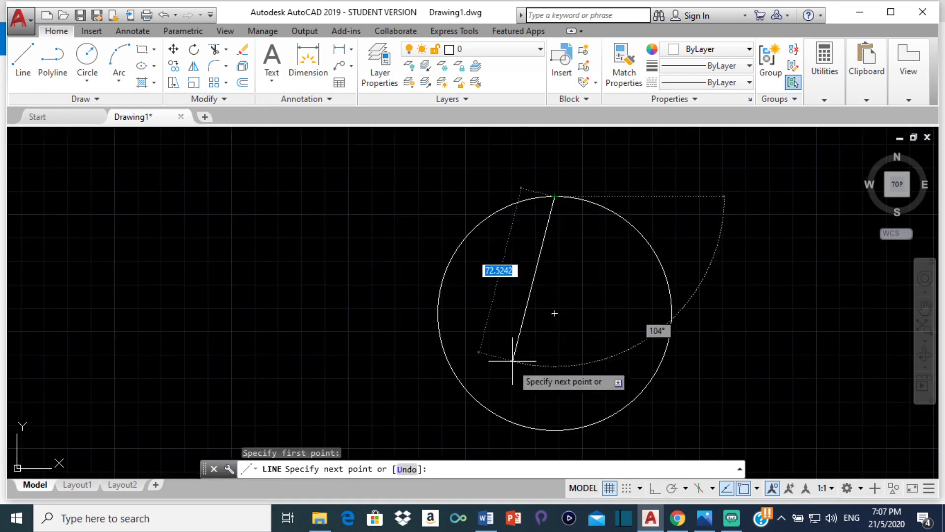
left_click(554, 431)
key("Return")
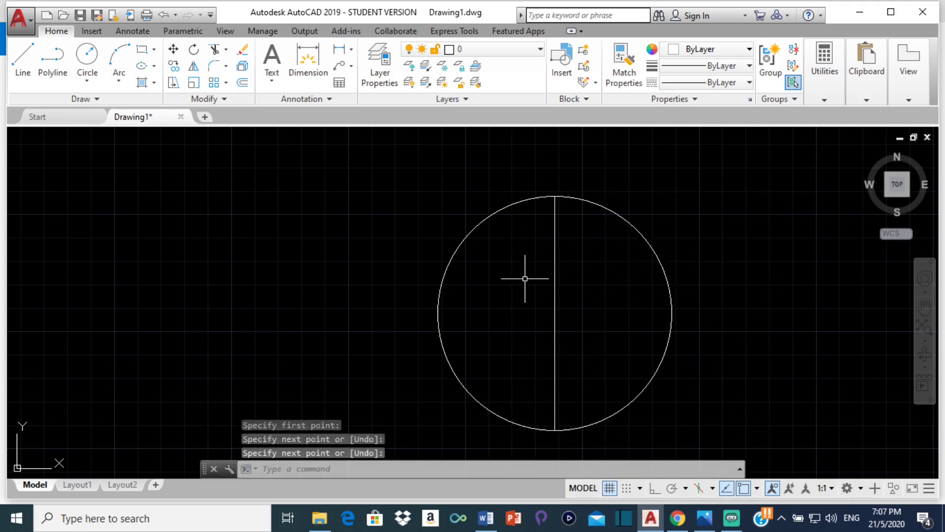
Draw the horizontal diameter from left to right quadrant, then select both diameters.
key("Return")
left_click(438, 313)
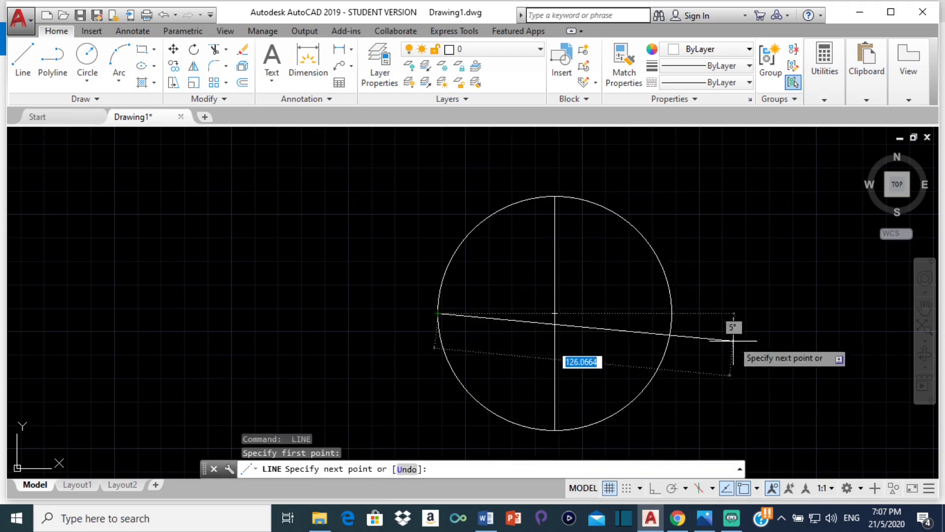
left_click(672, 312)
key("Return")
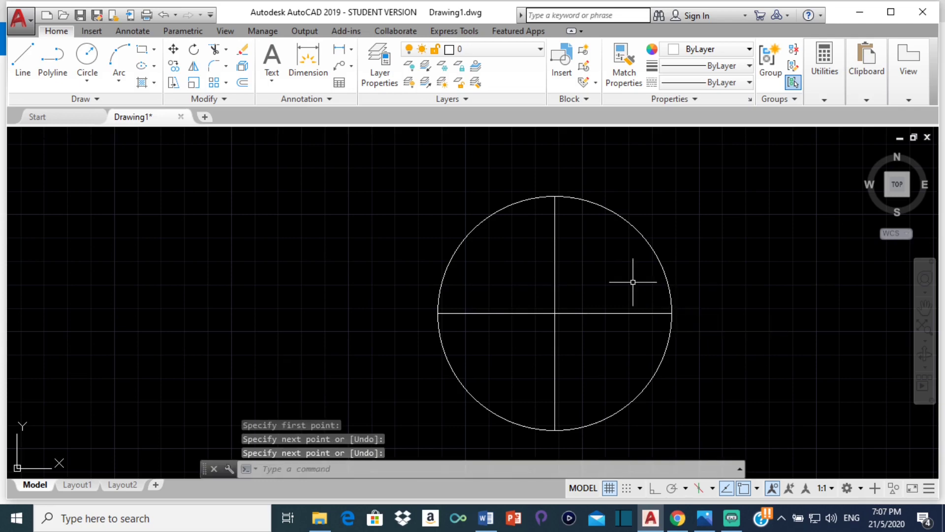
left_click(555, 229)
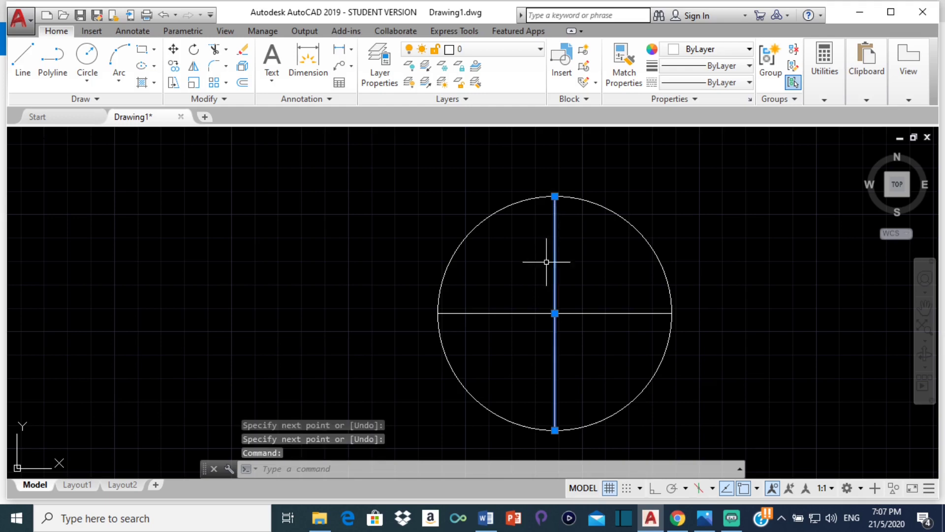
left_click(506, 313)
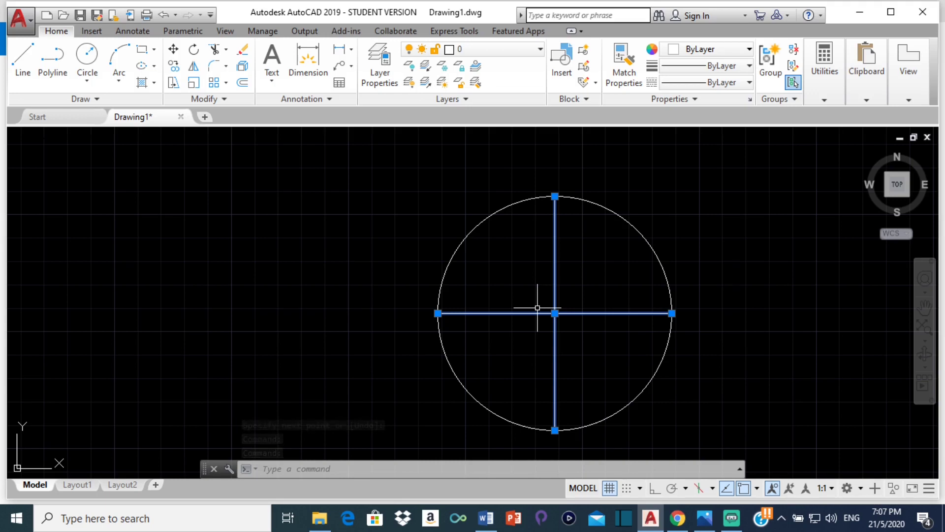
Polar-array the two diameters about the circle's centre as 6 items at 60° spacing.
type("arra")
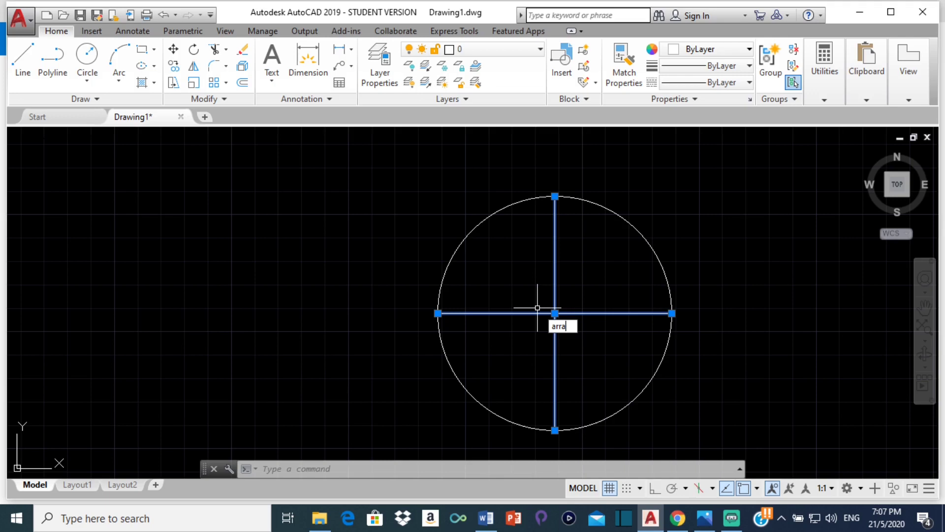
type("y")
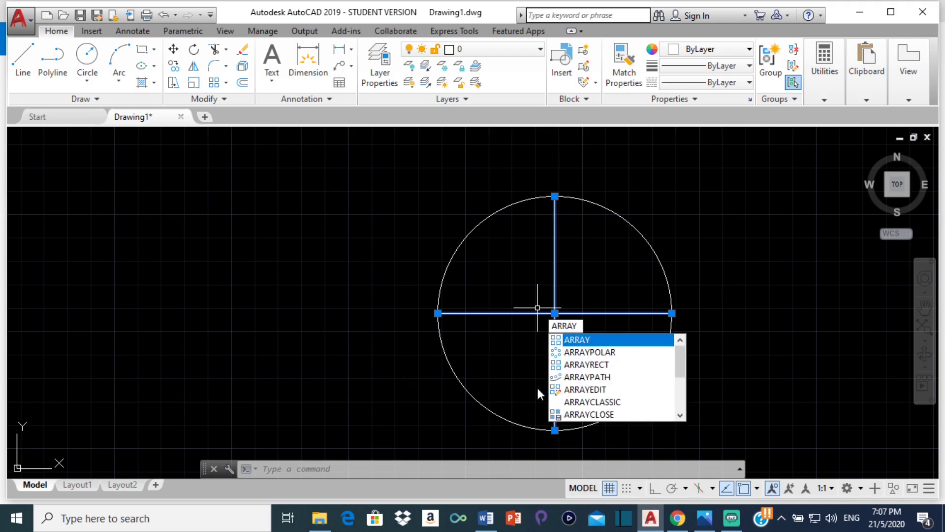
left_click(600, 352)
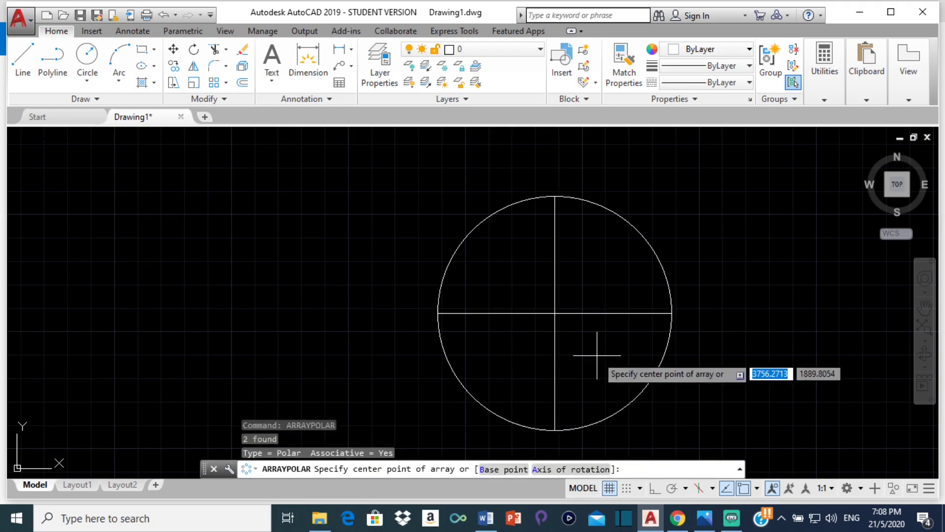
left_click(555, 313)
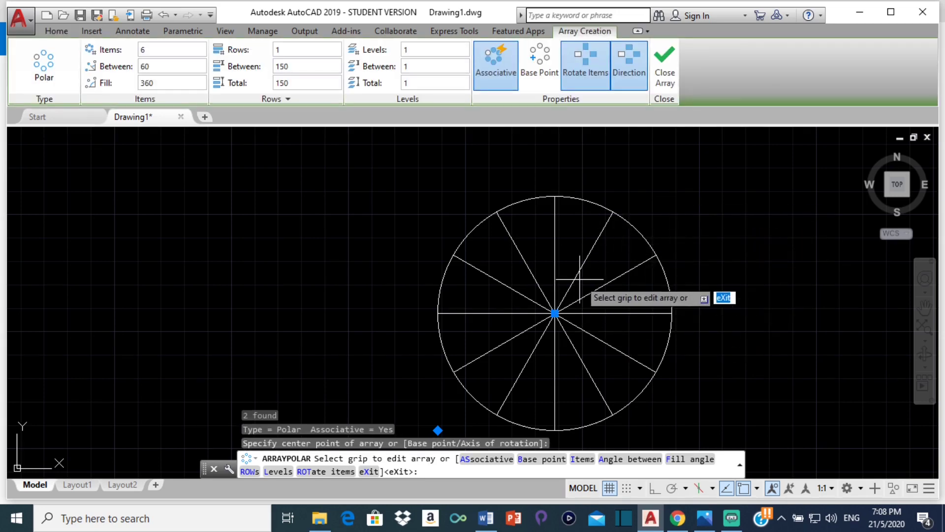
key("Escape")
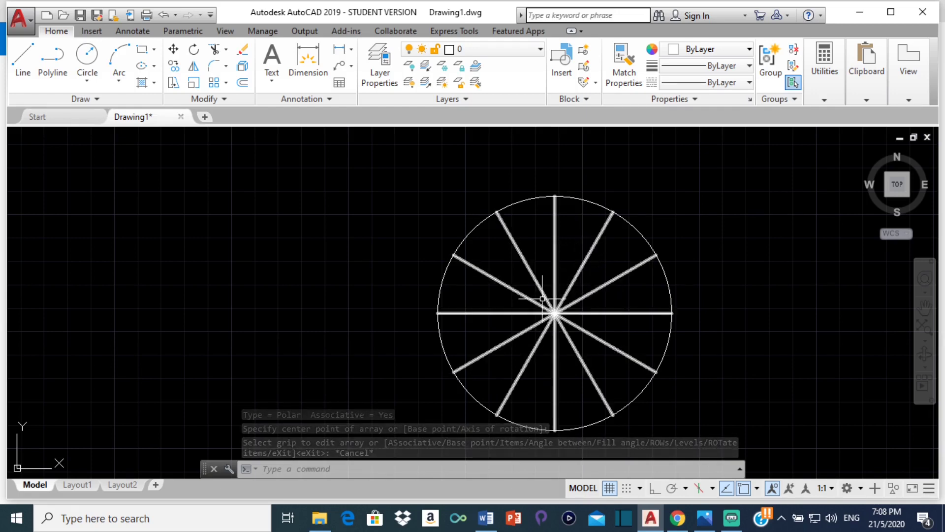
scroll(542, 299, "down", 2)
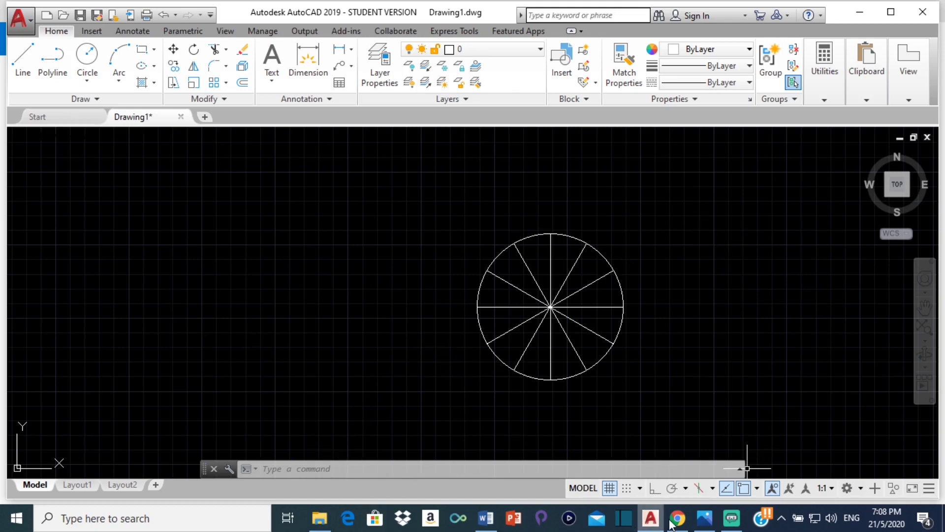
left_click(704, 518)
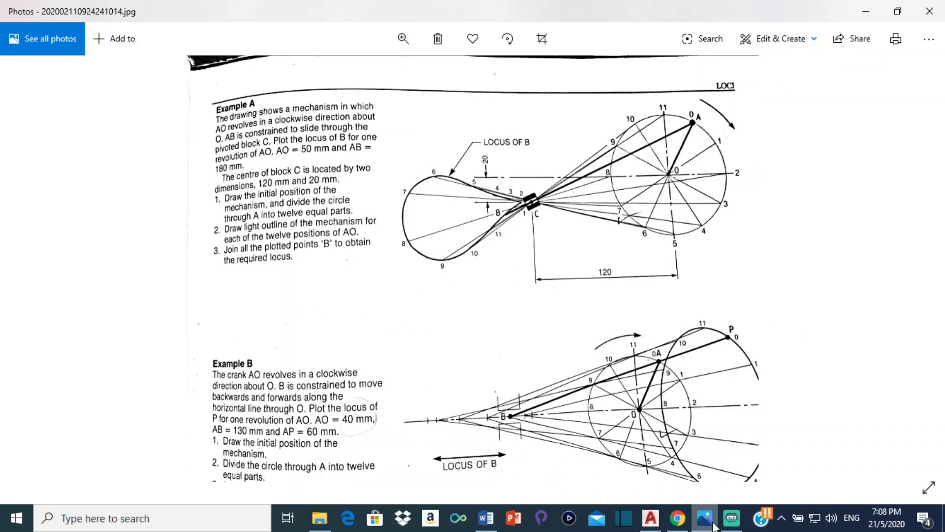
left_click(713, 524)
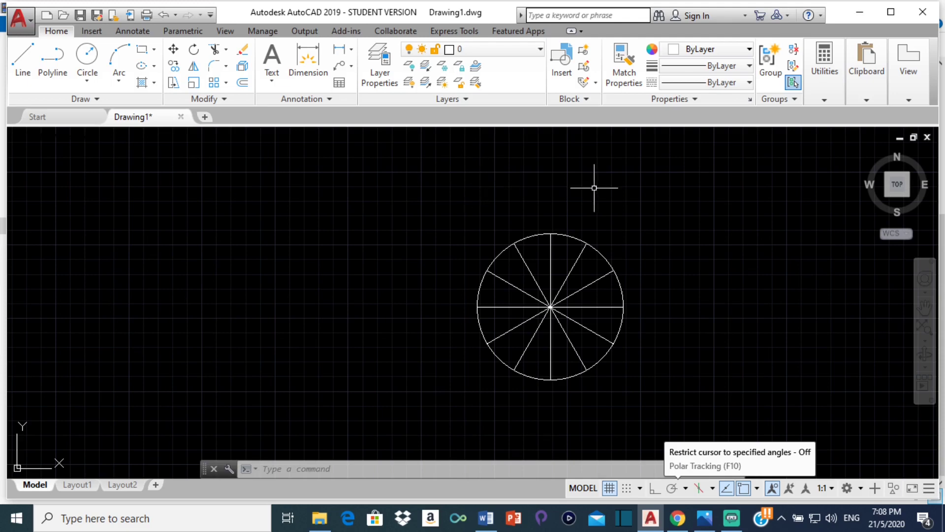
scroll(594, 187, "up", 2)
scroll(568, 176, "down", 2)
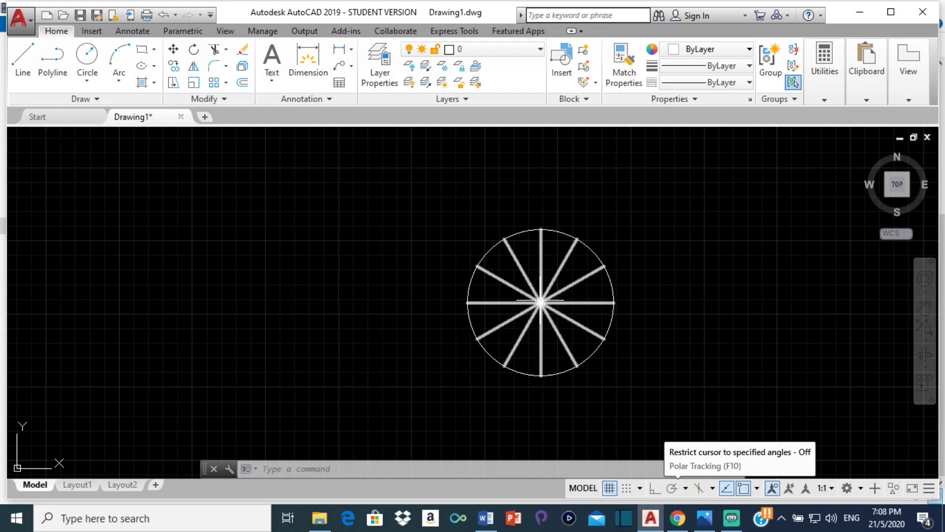
mouse_move(541, 302)
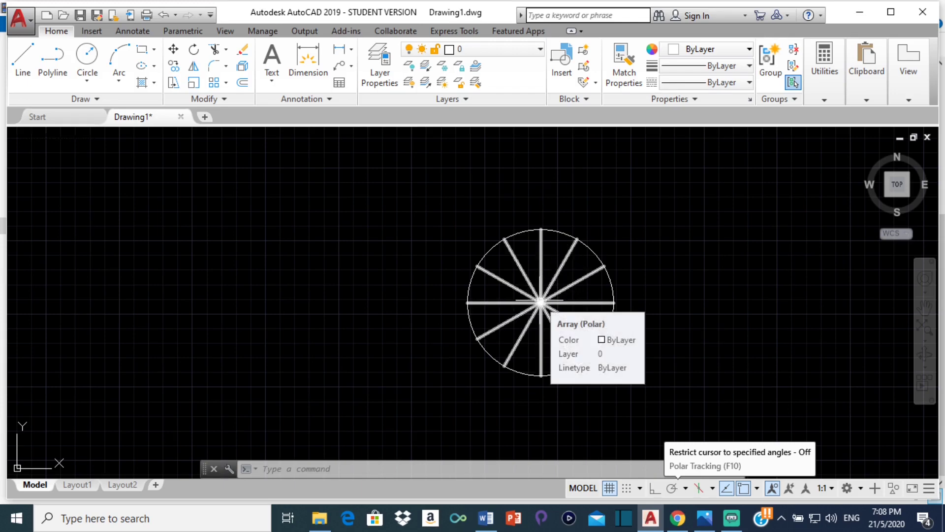
Select the polar array of spokes and EXPLODE it into individual lines.
left_click(541, 302)
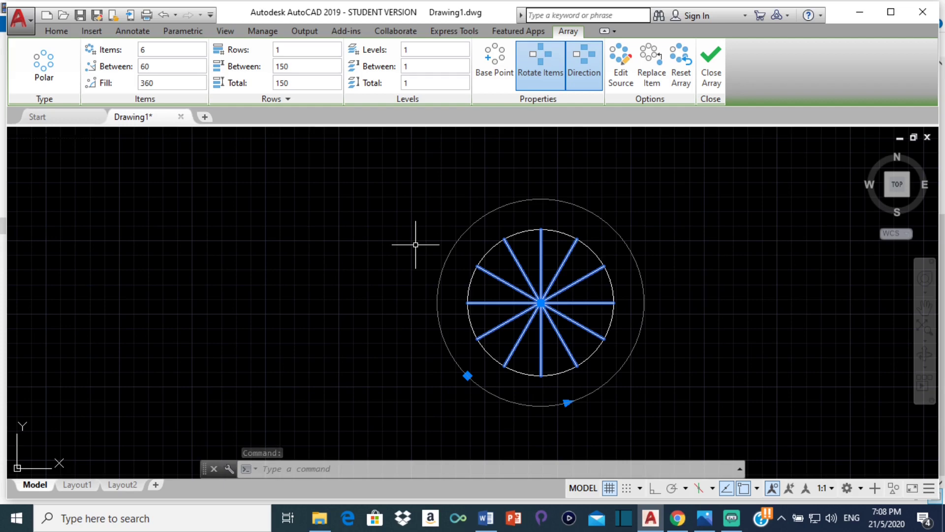
type("e")
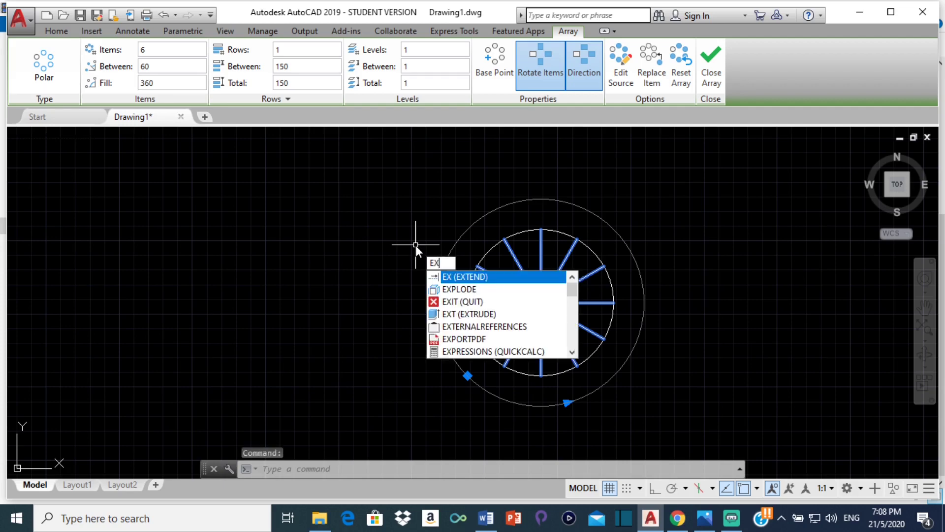
left_click(506, 289)
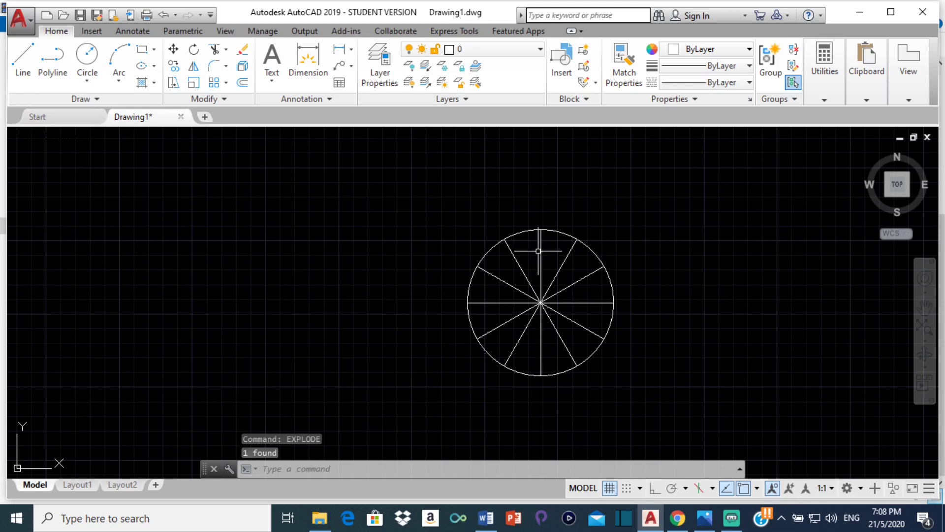
mouse_move(515, 260)
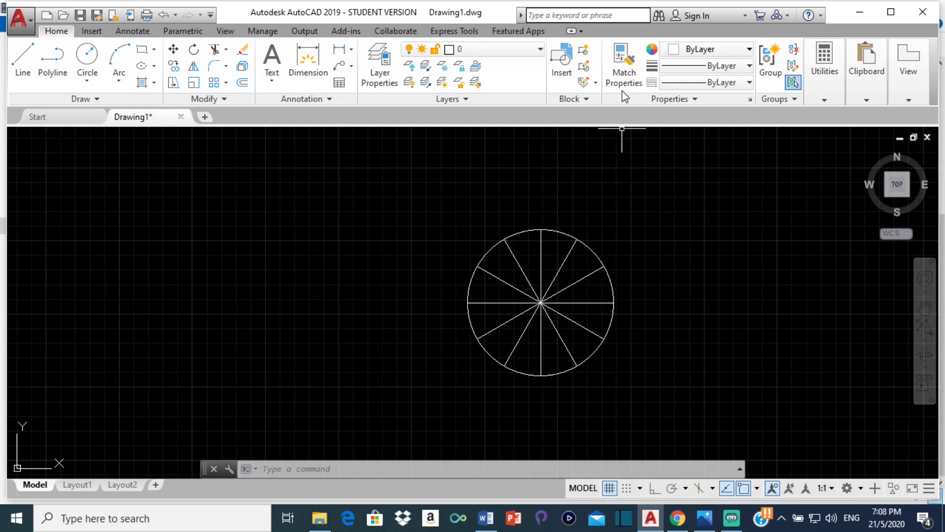
Colour the vertical diameter yellow and one steep diagonal line red.
left_click(516, 261)
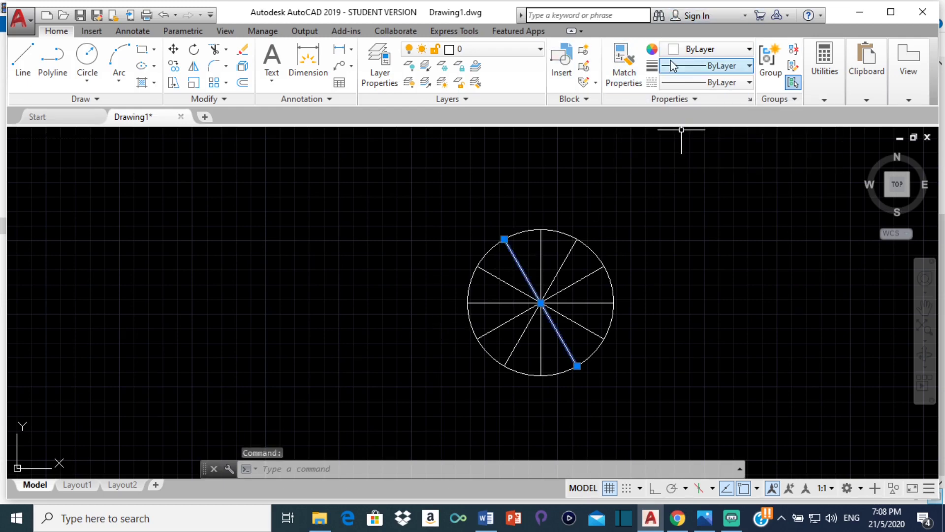
left_click(730, 49)
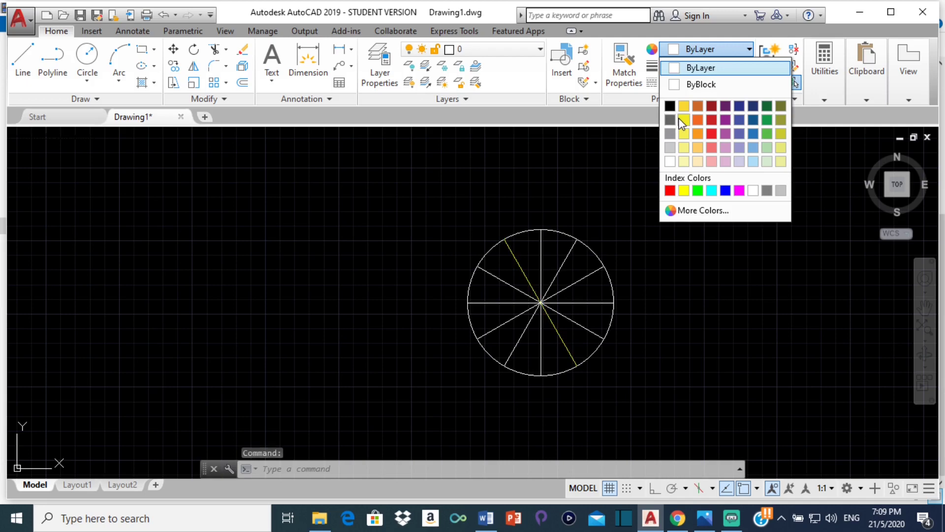
left_click(669, 191)
left_click(541, 238)
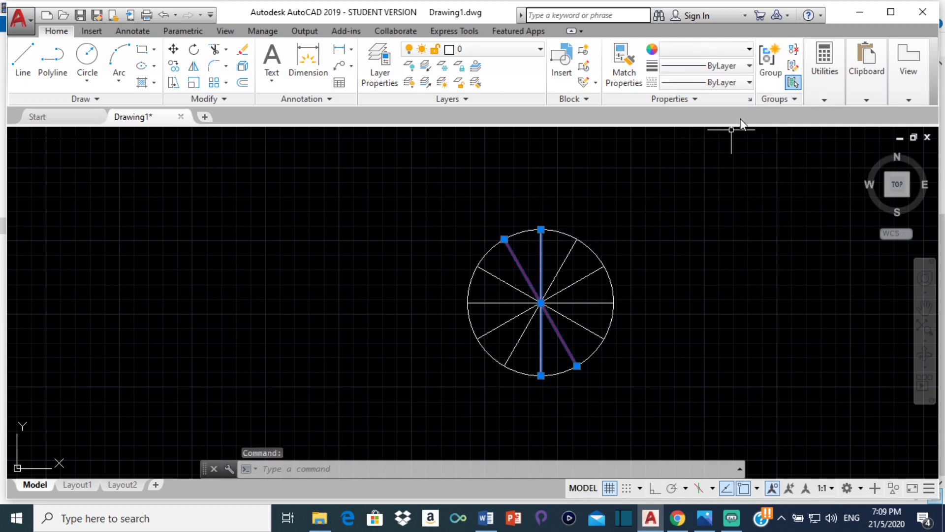
left_click(749, 49)
left_click(684, 190)
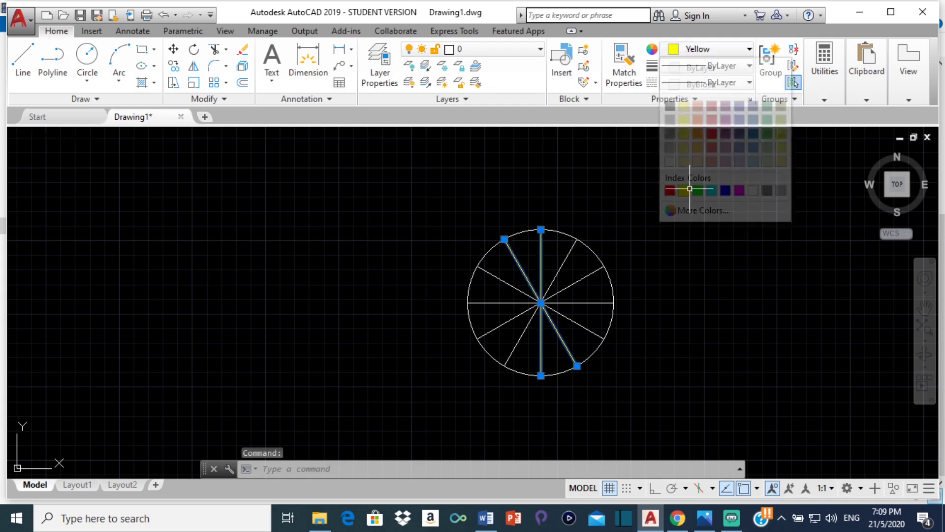
left_click(562, 261)
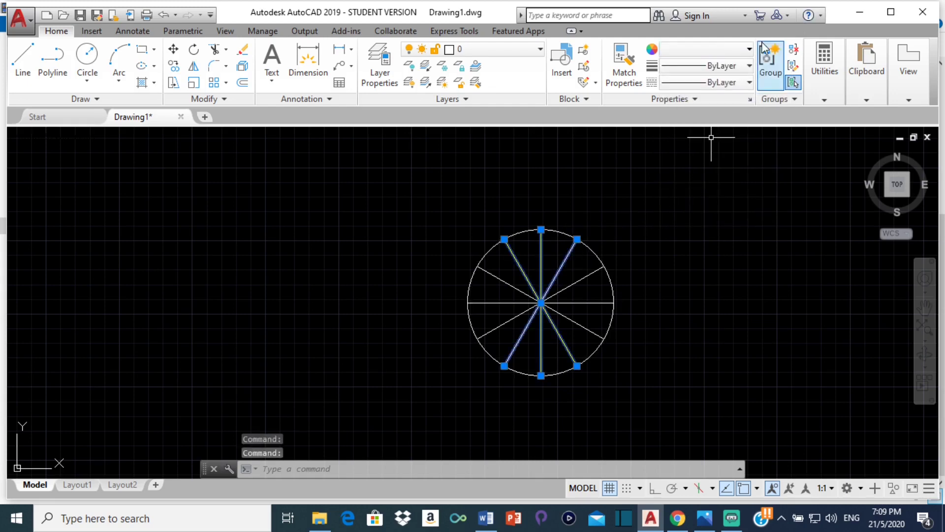
left_click(728, 50)
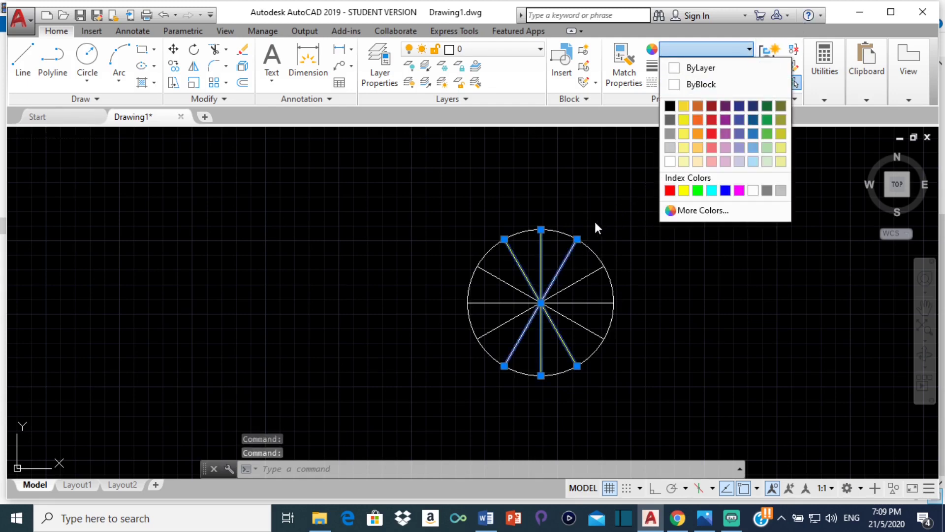
key("Escape")
left_click(510, 254)
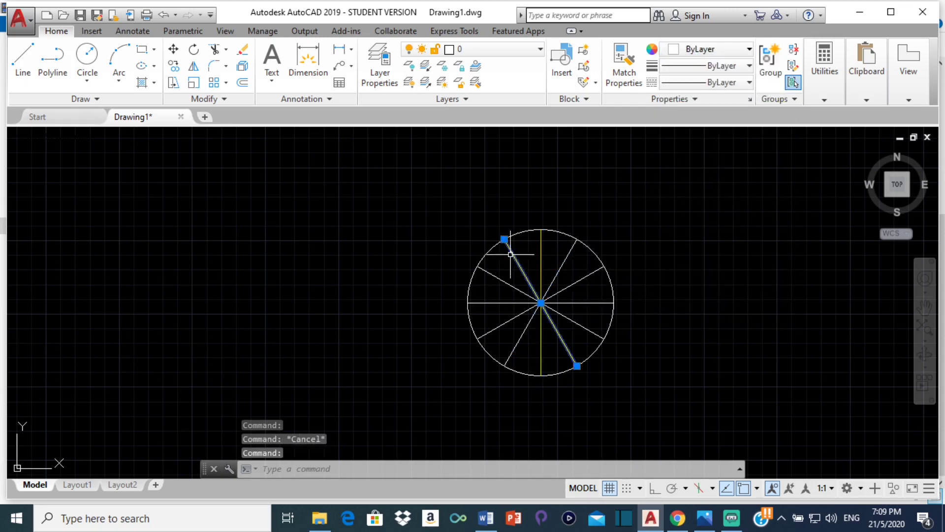
left_click(719, 50)
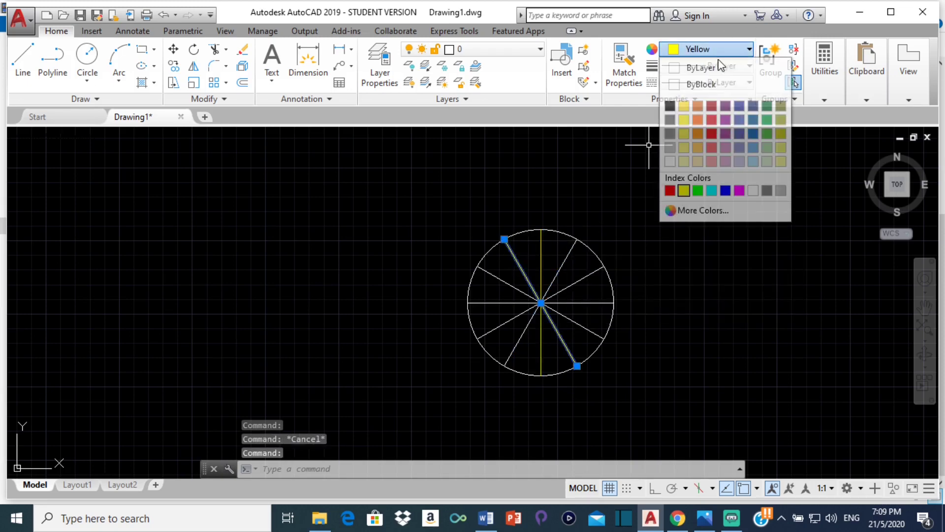
left_click(670, 190)
key("Escape")
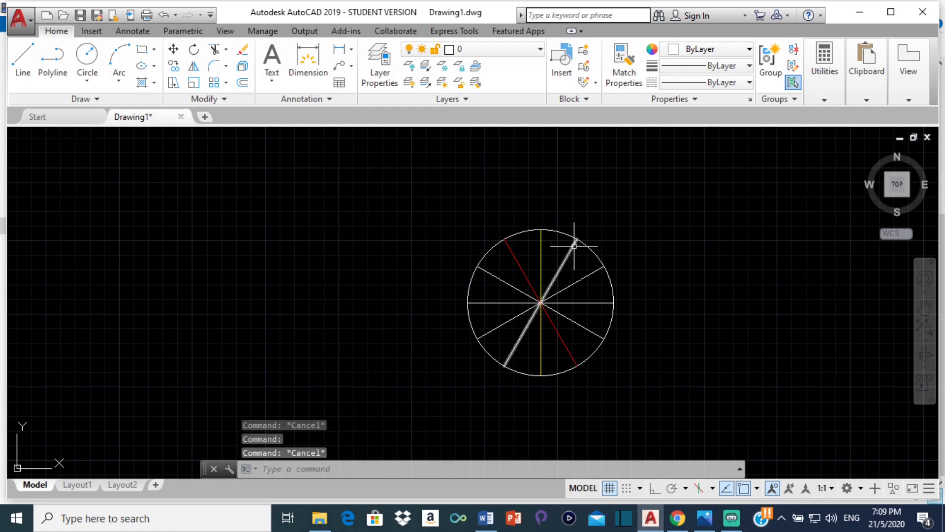
Make the other steep diagonal green and a shallow diagonal cyan.
left_click(574, 244)
left_click(724, 49)
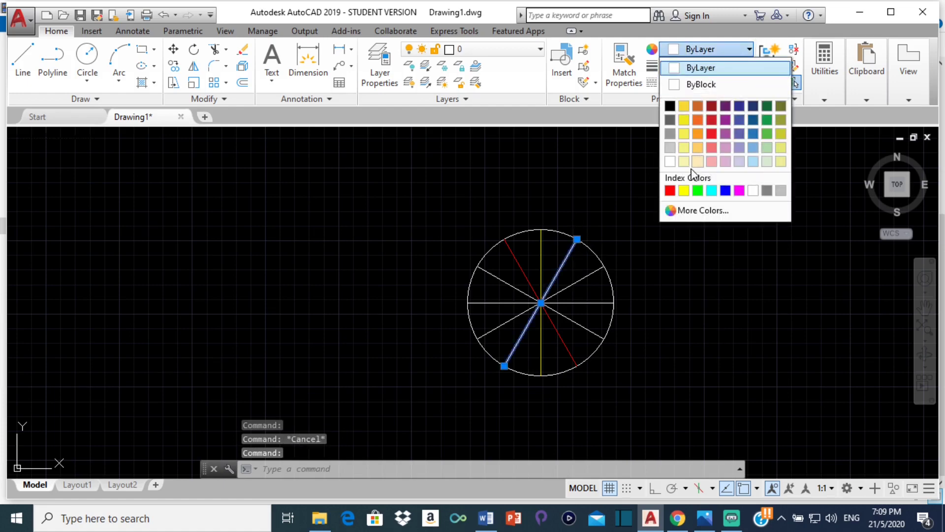
left_click(697, 190)
key("Escape")
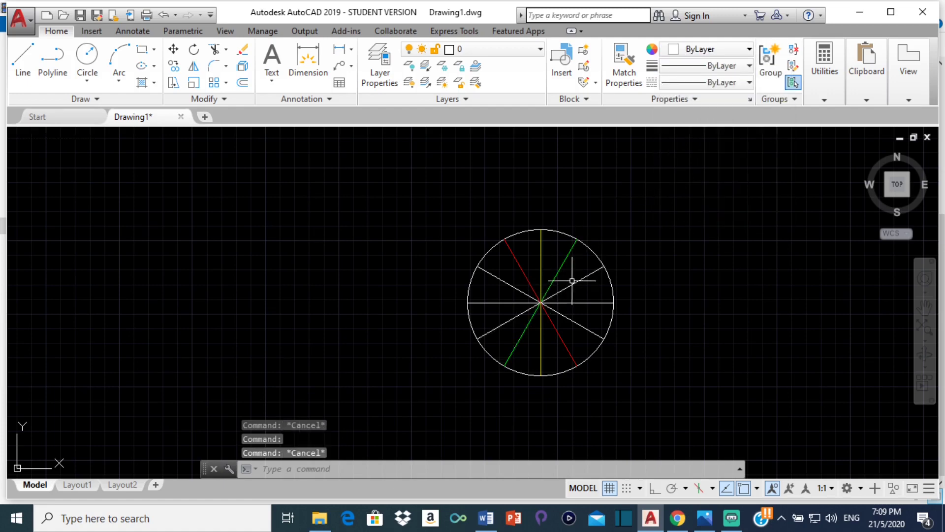
left_click(581, 278)
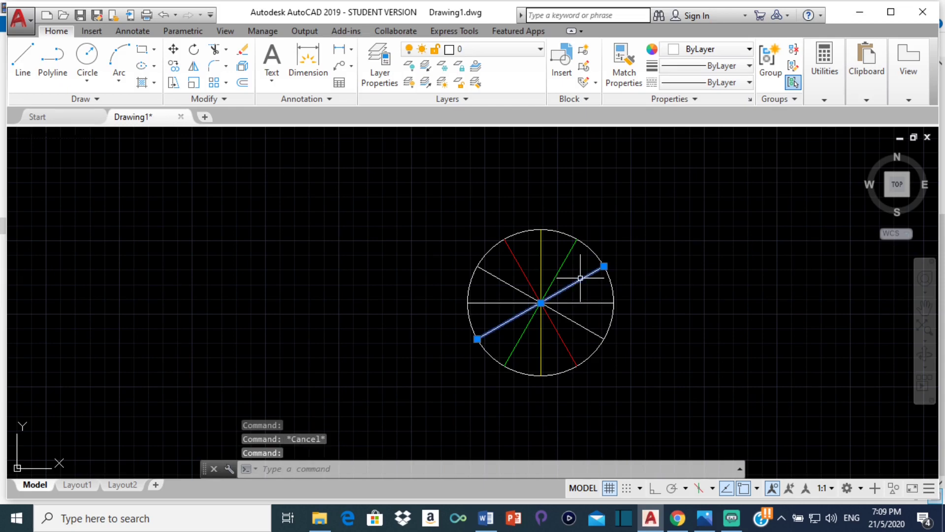
left_click(724, 49)
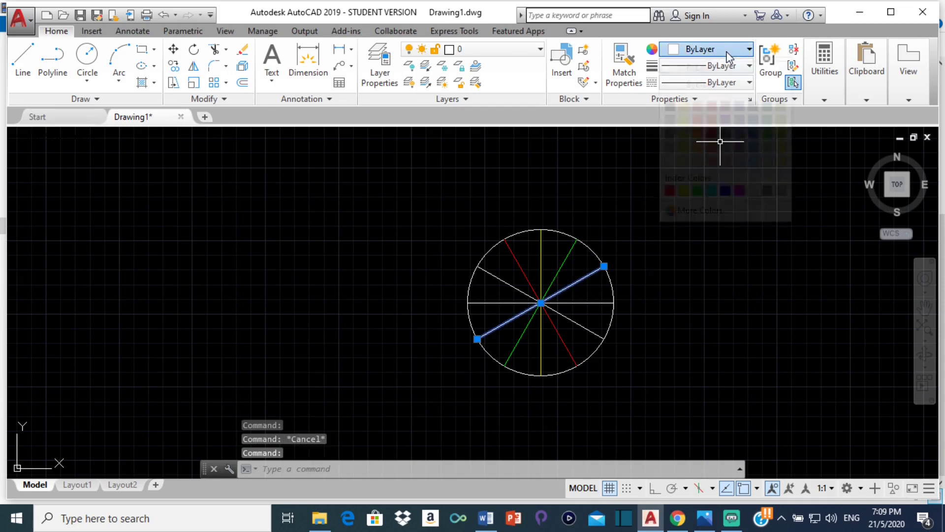
left_click(712, 191)
left_click(711, 190)
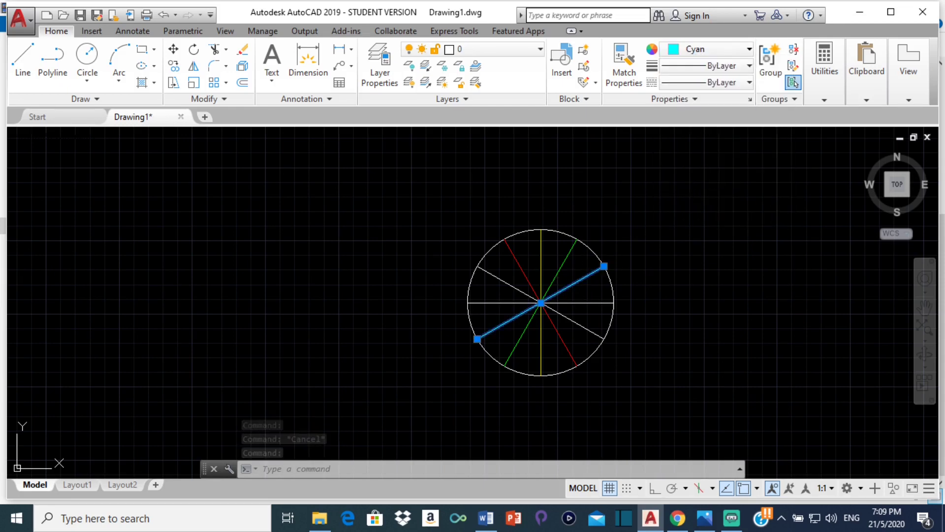
key("Escape")
Make the horizontal diameter blue and the last diagonal magenta.
left_click(593, 302)
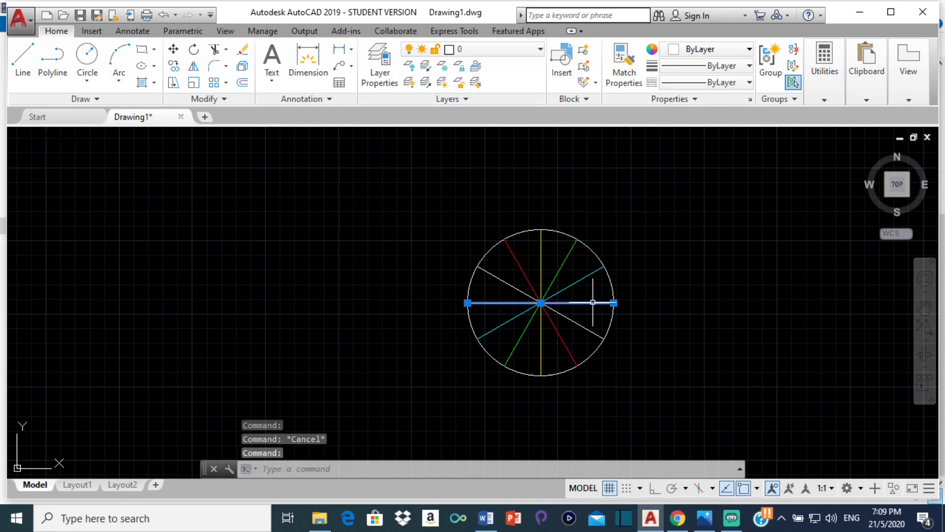
left_click(741, 49)
left_click(725, 190)
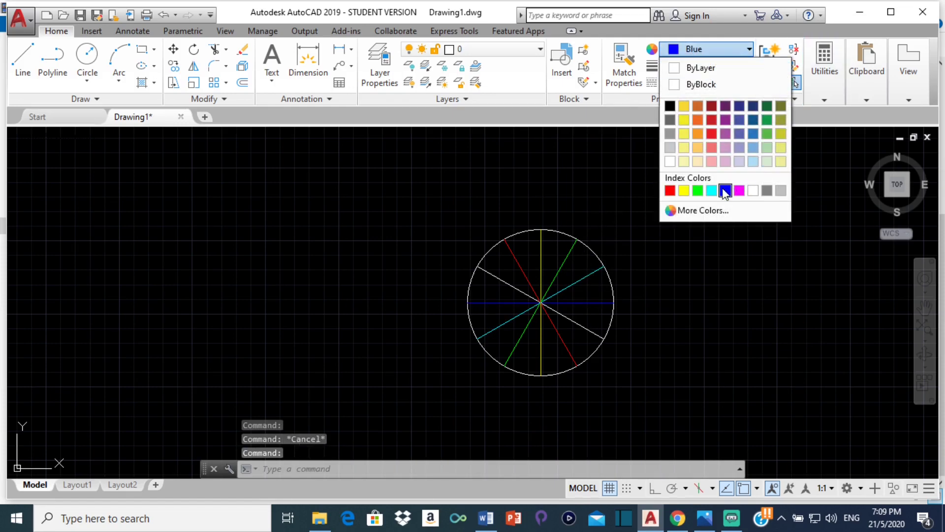
key("Escape")
left_click(588, 327)
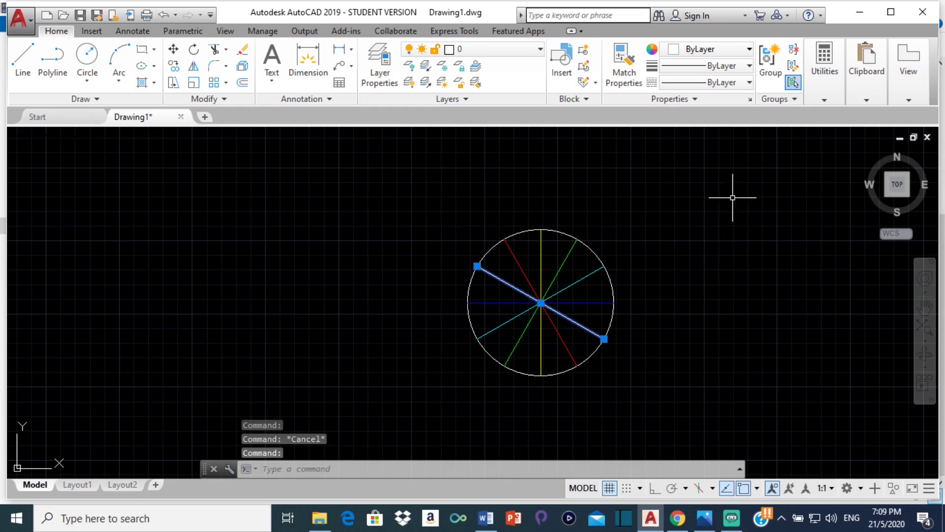
left_click(739, 50)
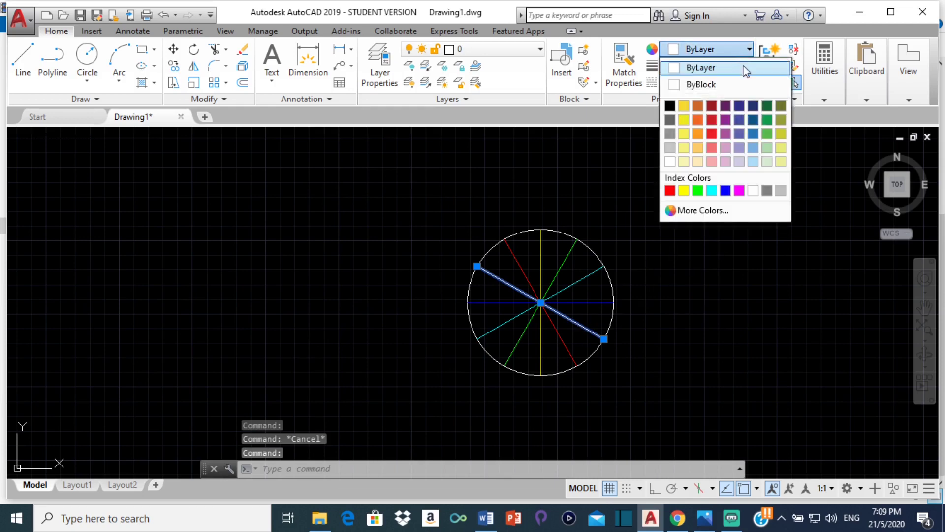
left_click(741, 191)
key("Escape")
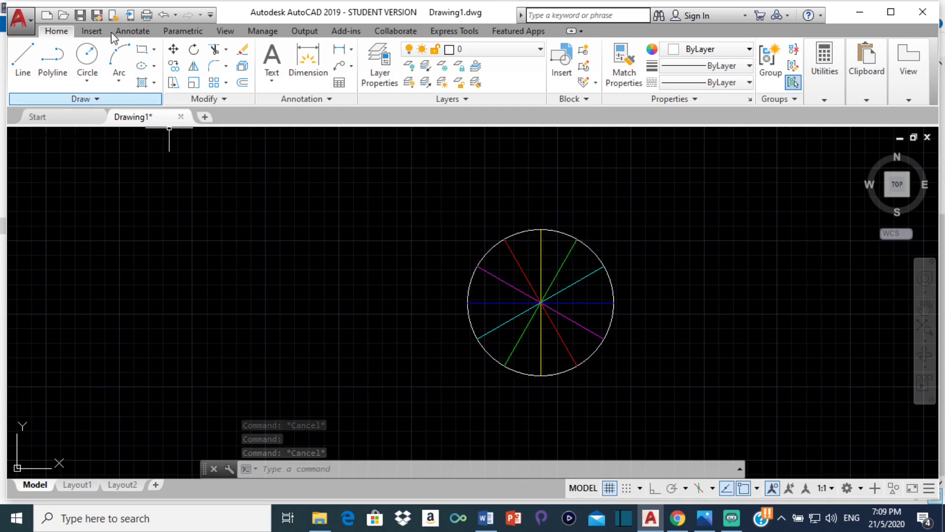
Add a multiline text label 'A' at the upper left of the circle.
left_click(271, 74)
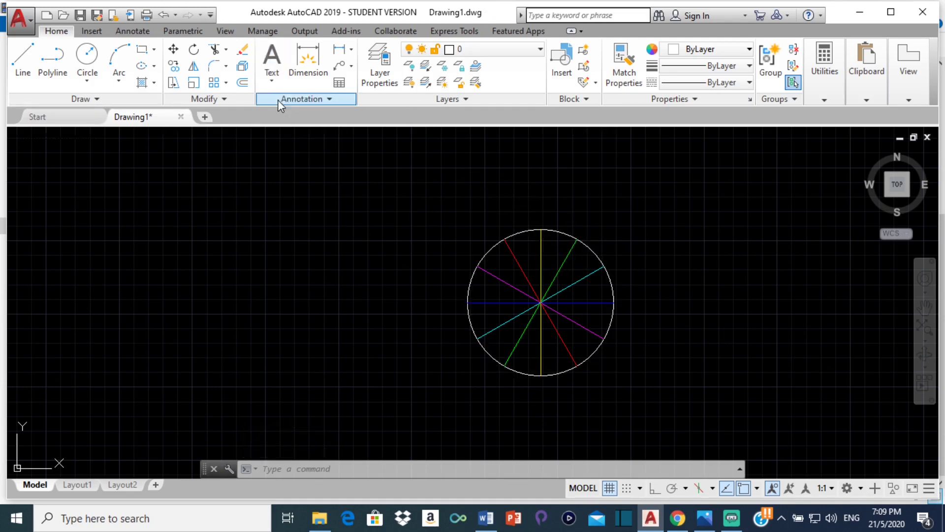
left_click(211, 177)
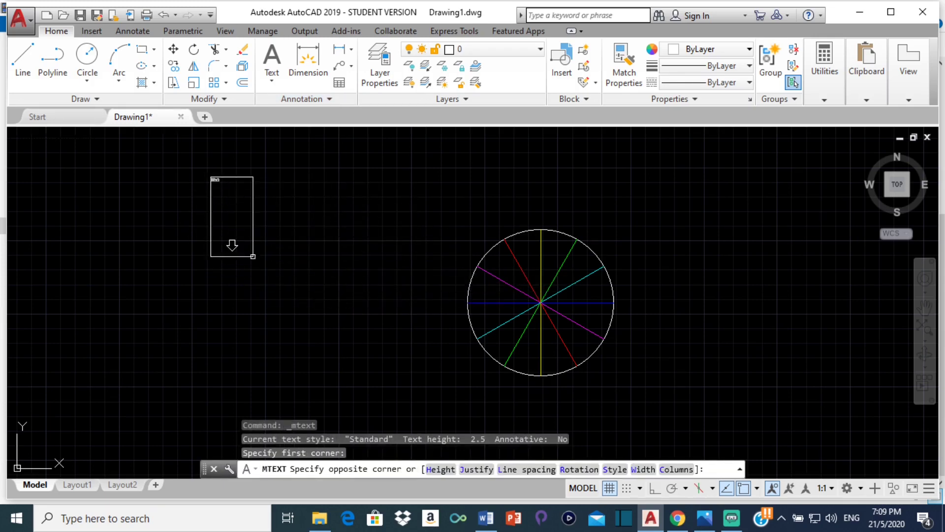
left_click(391, 297)
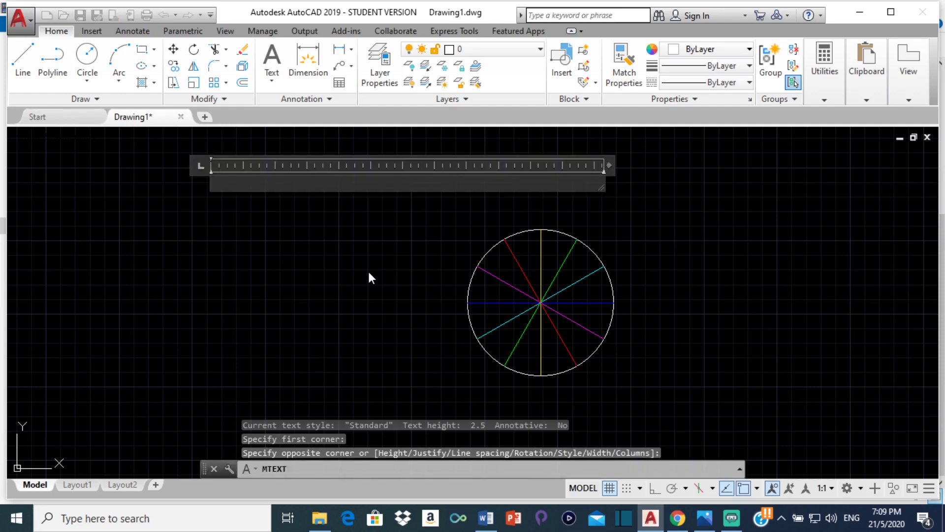
type("A")
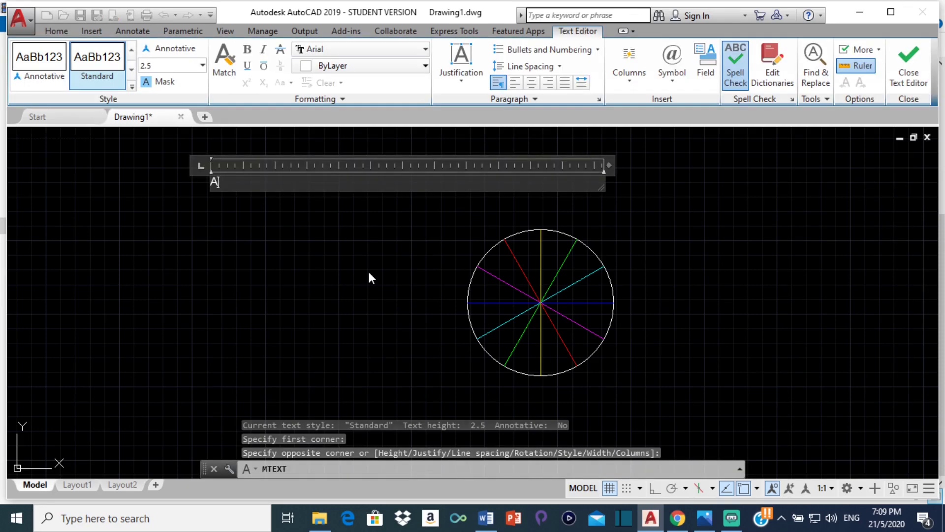
left_click(251, 164)
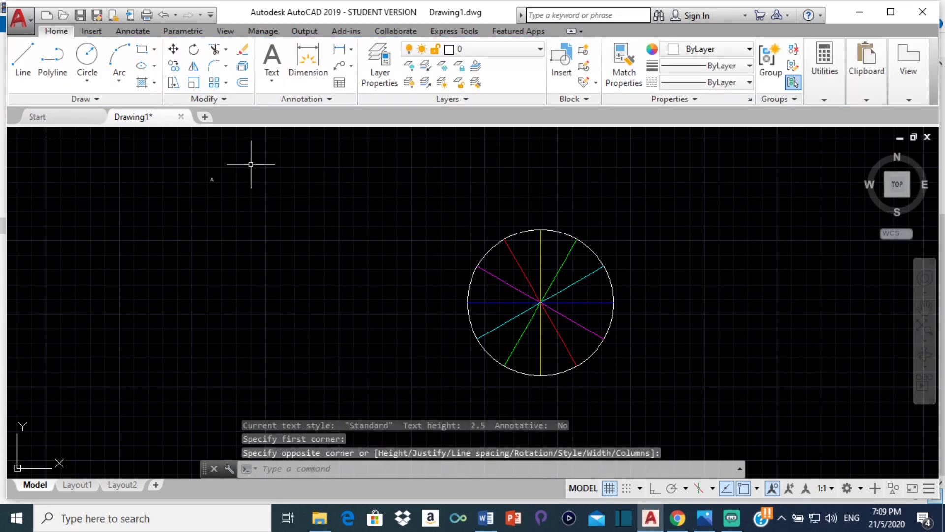
Scale the A label by a factor of 2 from its corner.
left_click(220, 178)
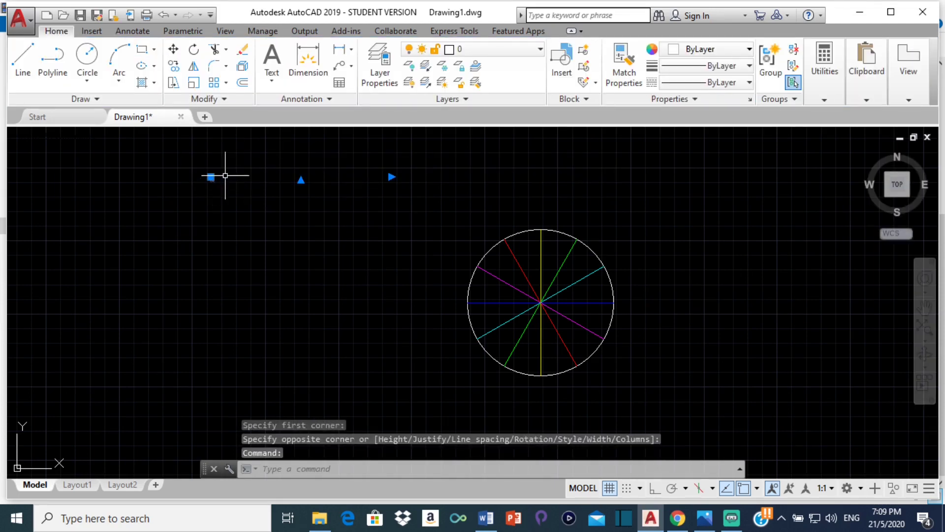
type("sc")
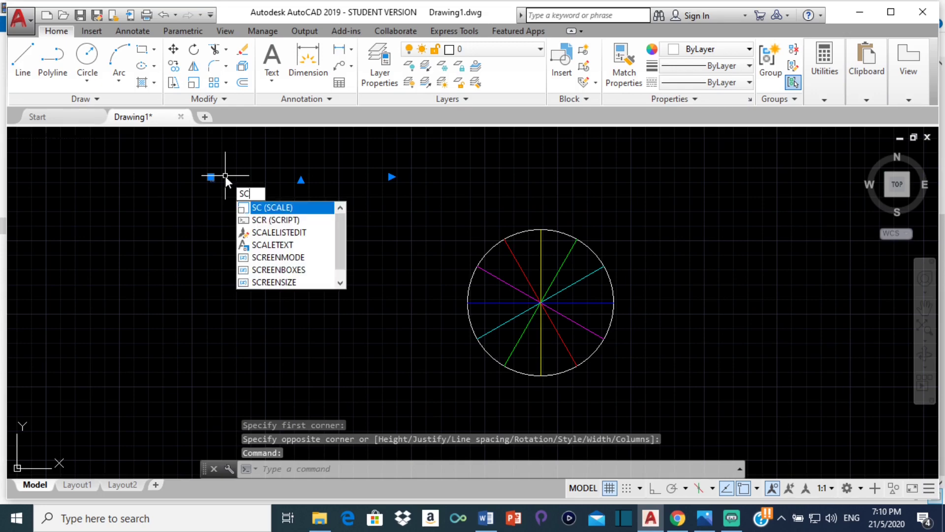
type("ale")
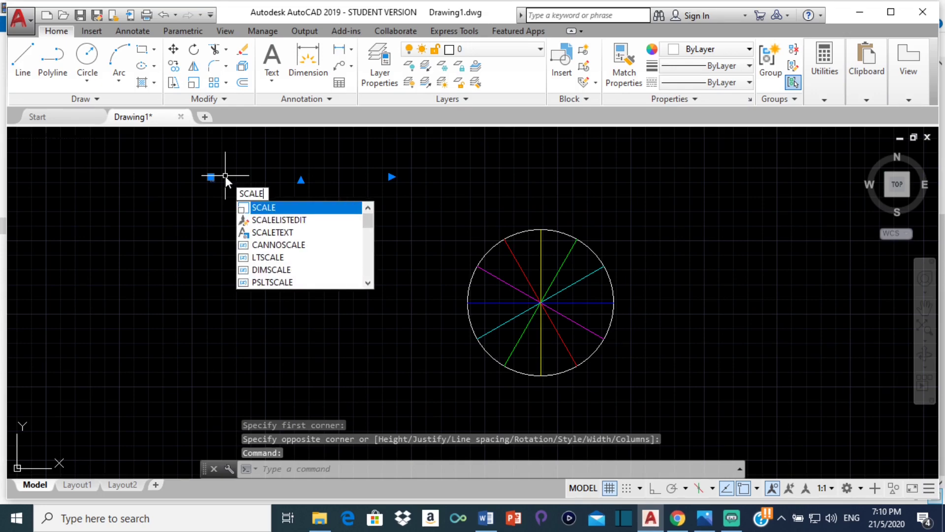
key("Return")
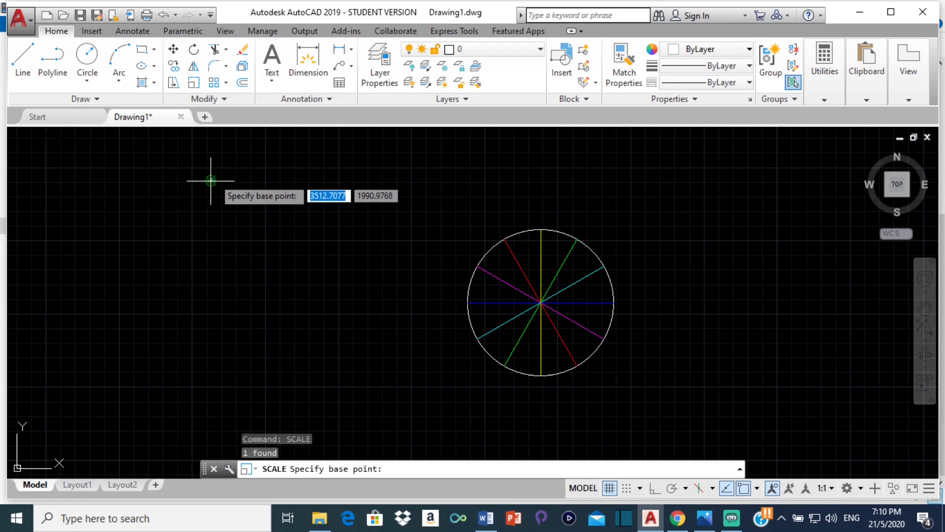
left_click(211, 181)
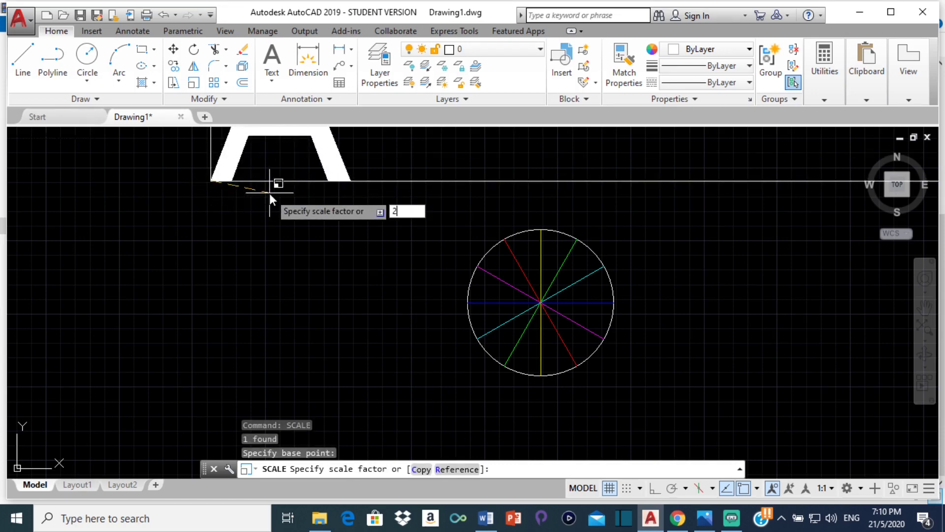
key("Return")
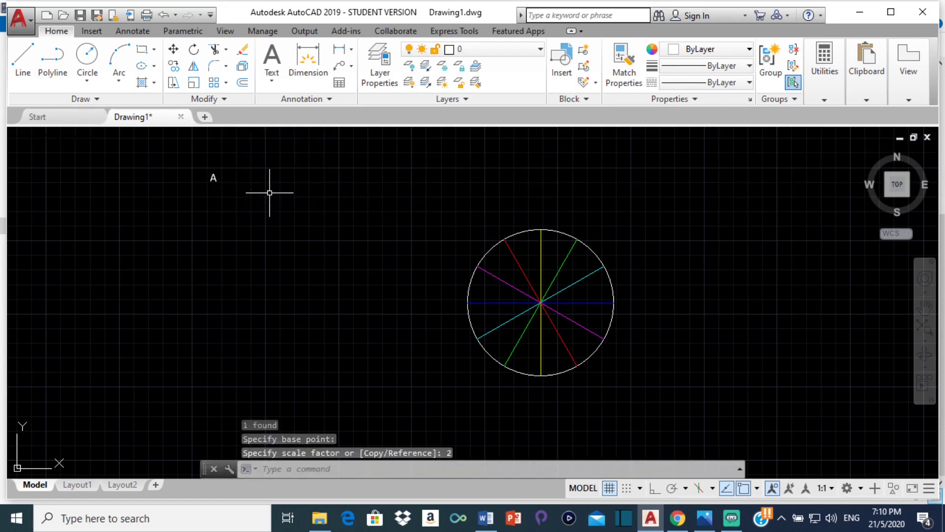
left_click(214, 180)
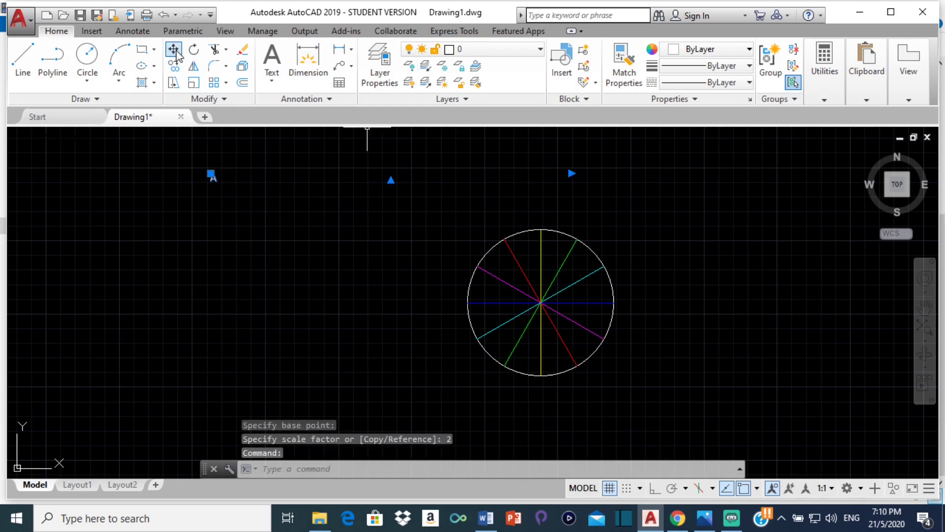
Move the A label just outside the circle's upper-right rim and turn object snap off.
left_click(173, 49)
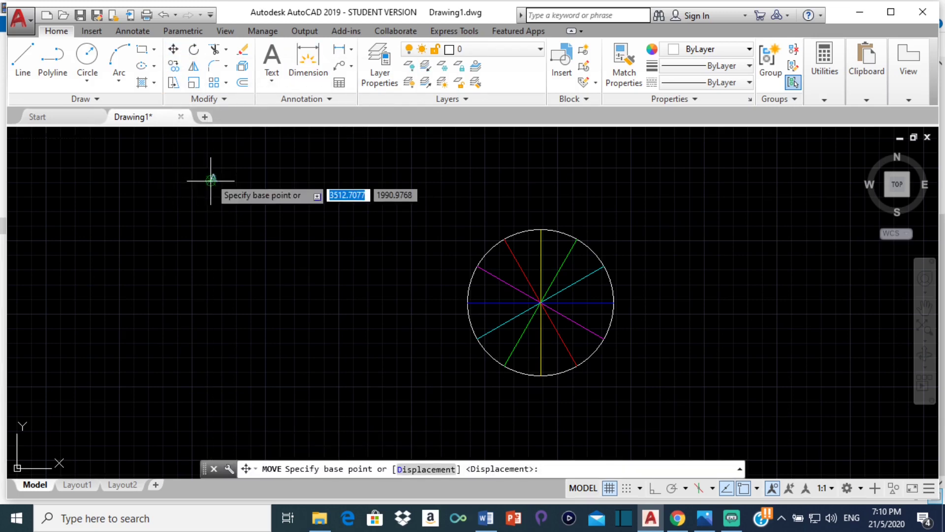
left_click(210, 174)
scroll(611, 221, "up", 2)
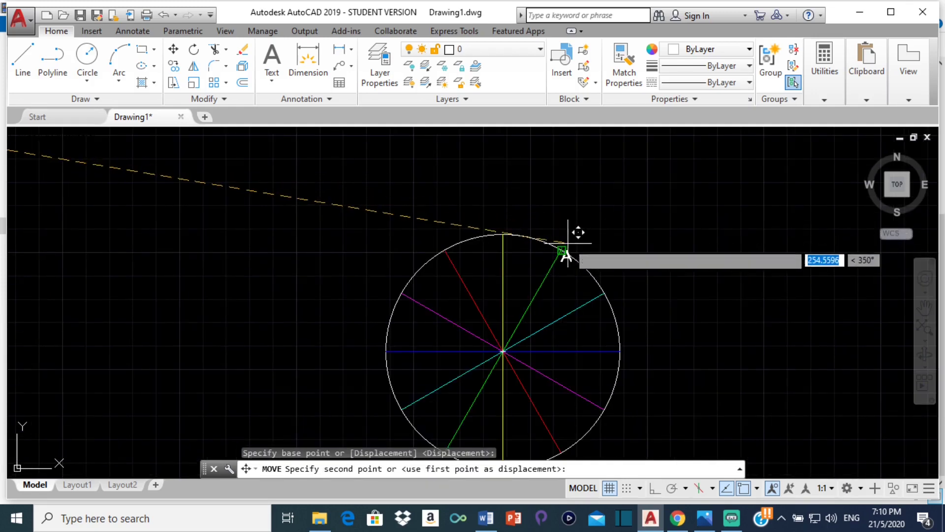
left_click(568, 237)
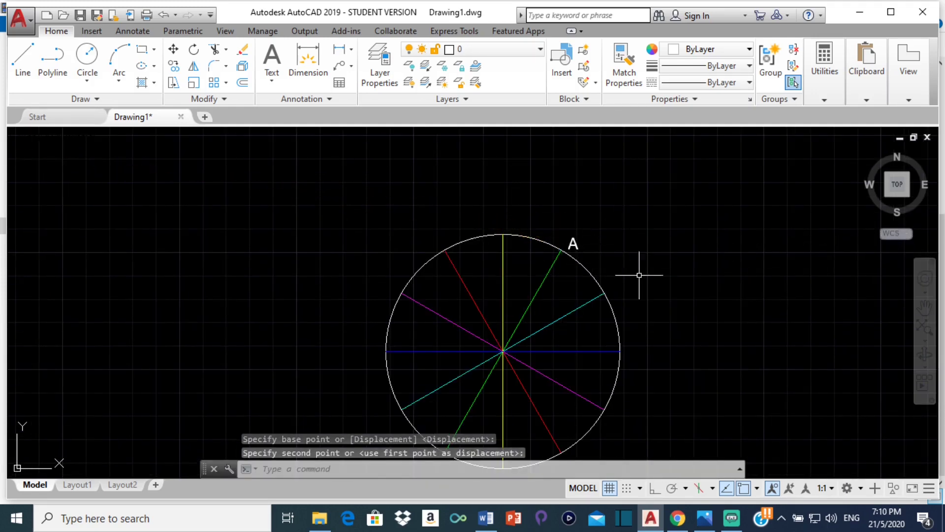
left_click(744, 490)
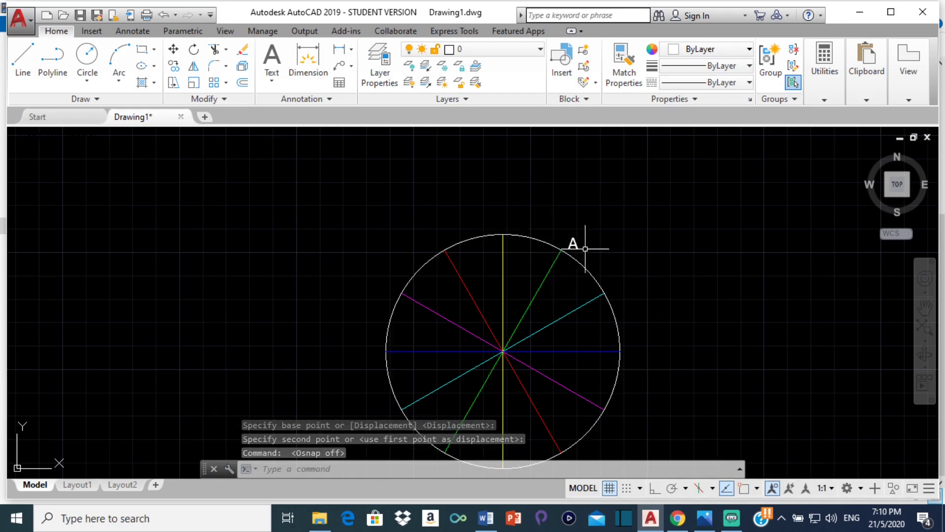
Copy the A label to the spoke ends around the right side of the circle.
left_click(571, 241)
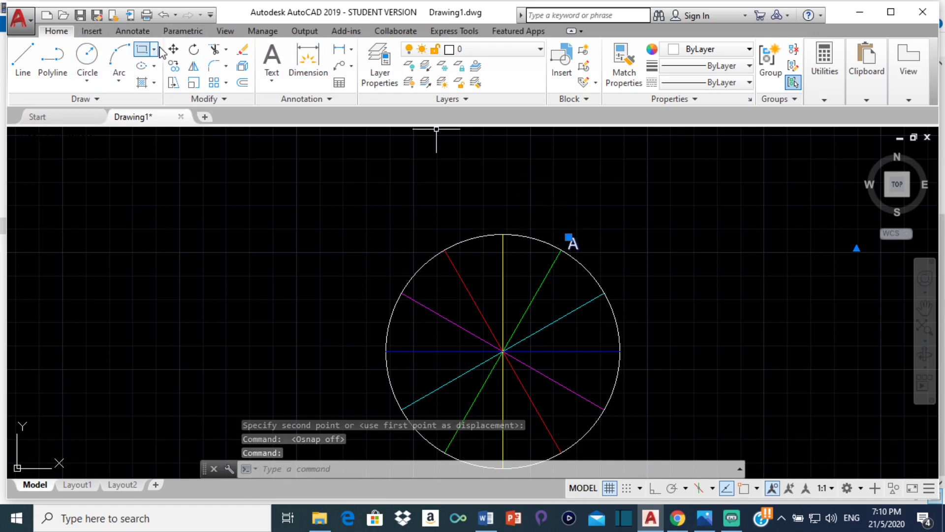
left_click(173, 66)
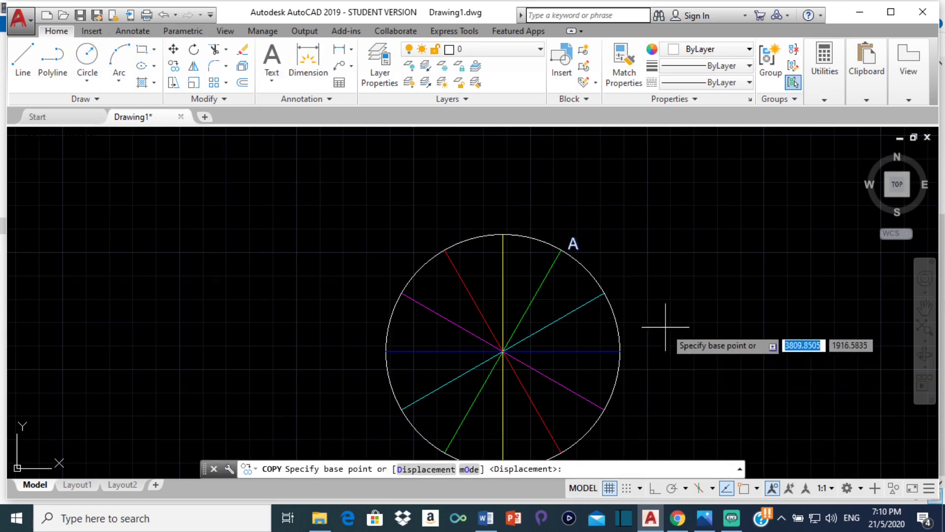
scroll(600, 309, "down", 2)
scroll(591, 295, "up", 2)
middle_click_drag(584, 284, 460, 226)
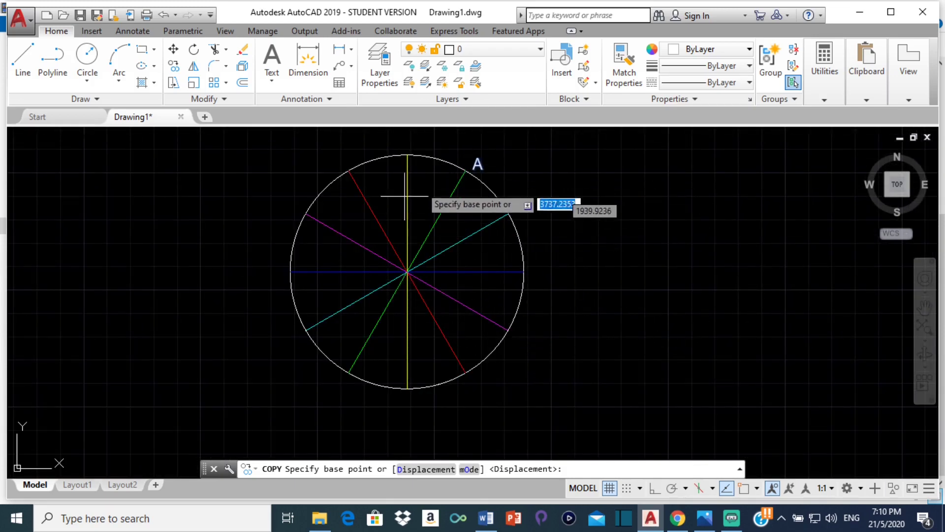
left_click(479, 170)
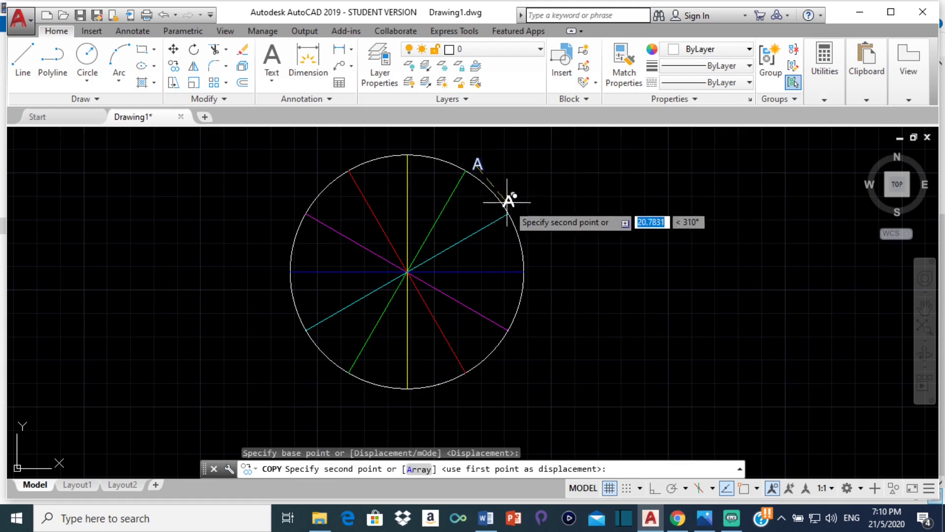
left_click(520, 213)
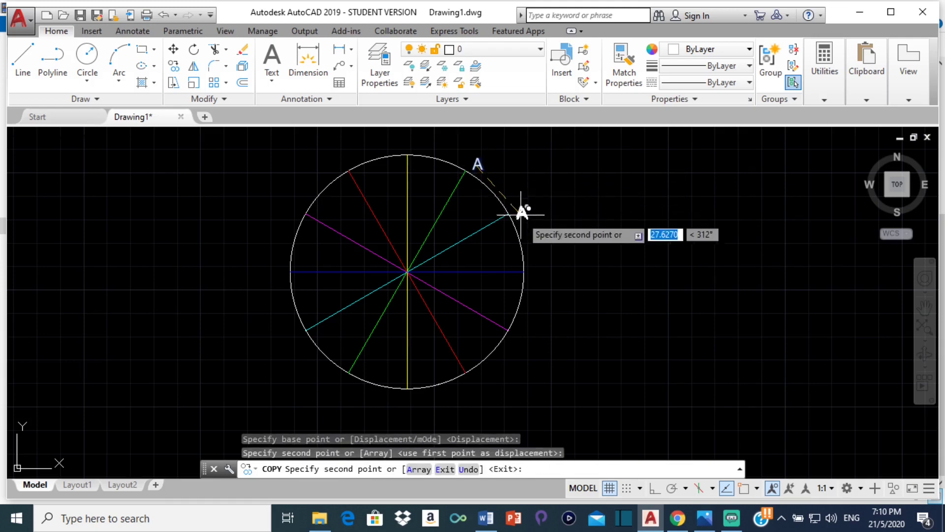
left_click(538, 274)
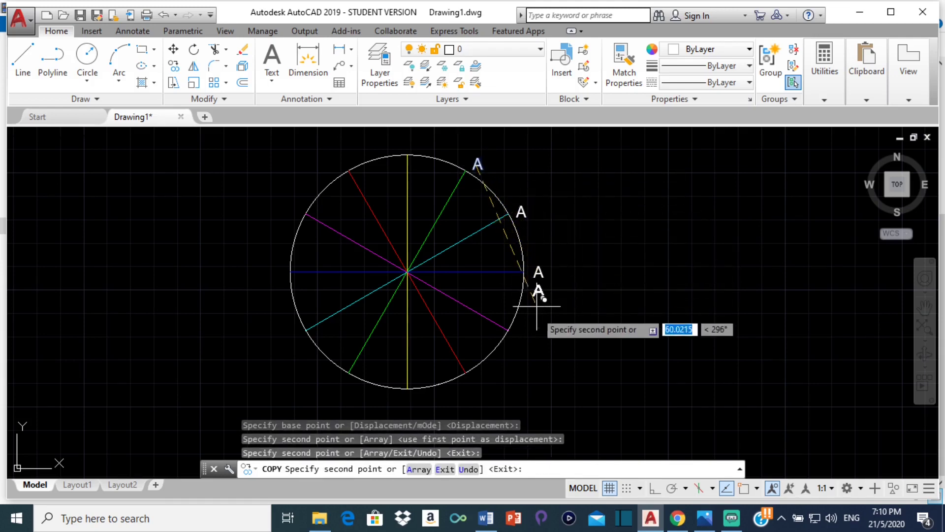
left_click(517, 338)
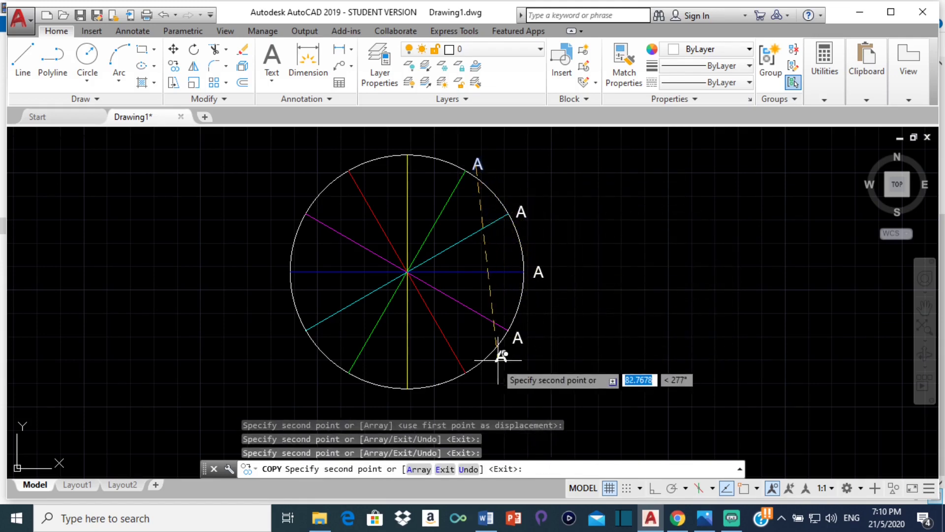
left_click(466, 385)
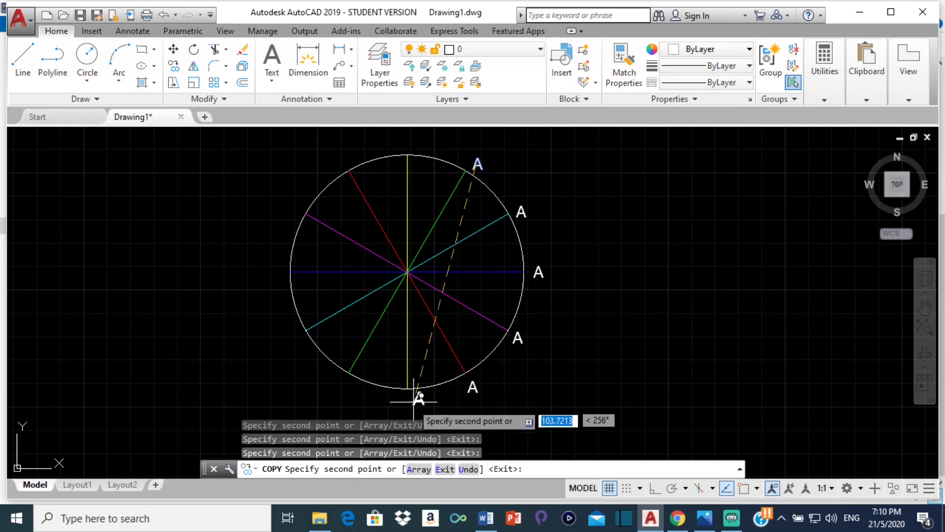
Place further A copies at the spoke ends along the bottom, left and top.
left_click(339, 391)
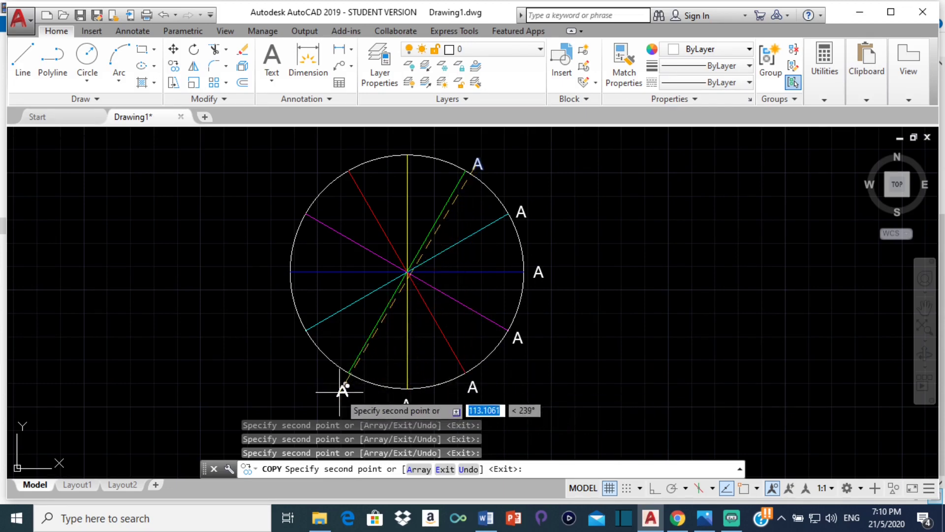
left_click(293, 339)
left_click(276, 271)
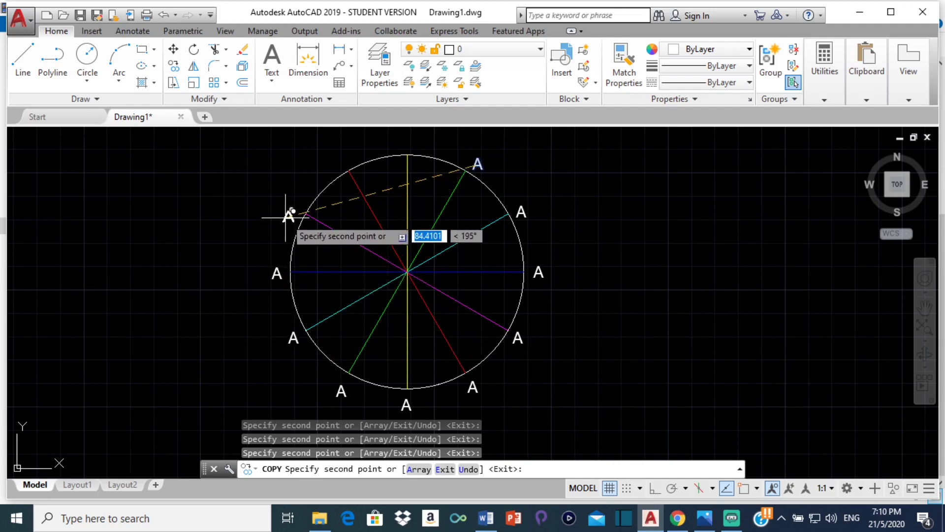
left_click(290, 206)
left_click(333, 163)
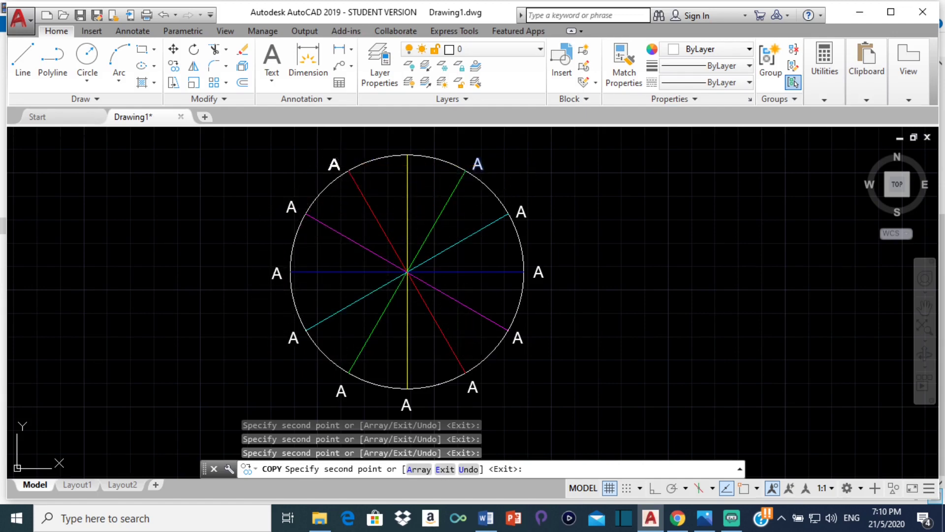
left_click(401, 143)
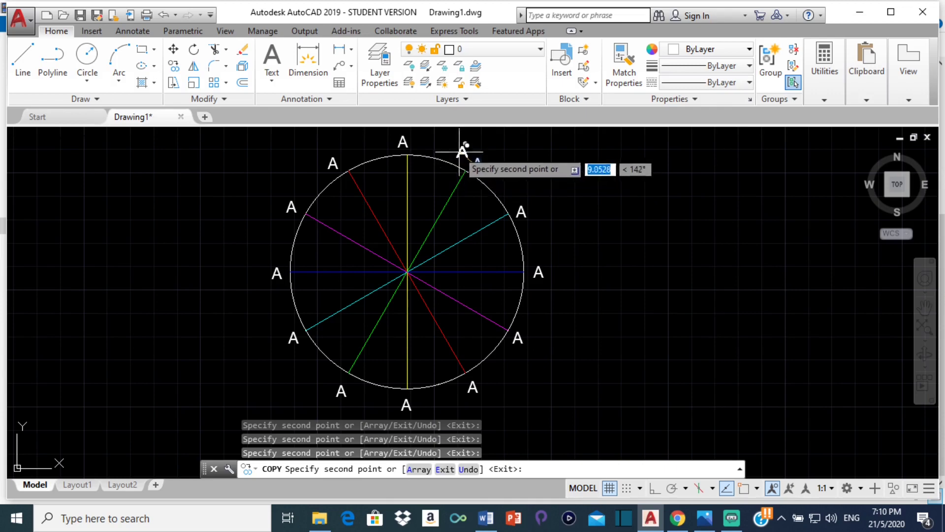
left_click(460, 153)
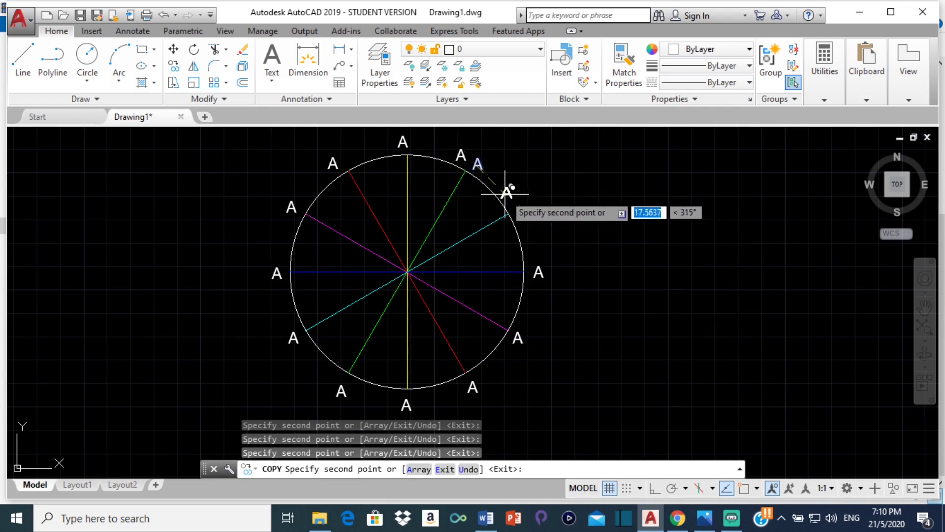
left_click(520, 211)
key("Escape")
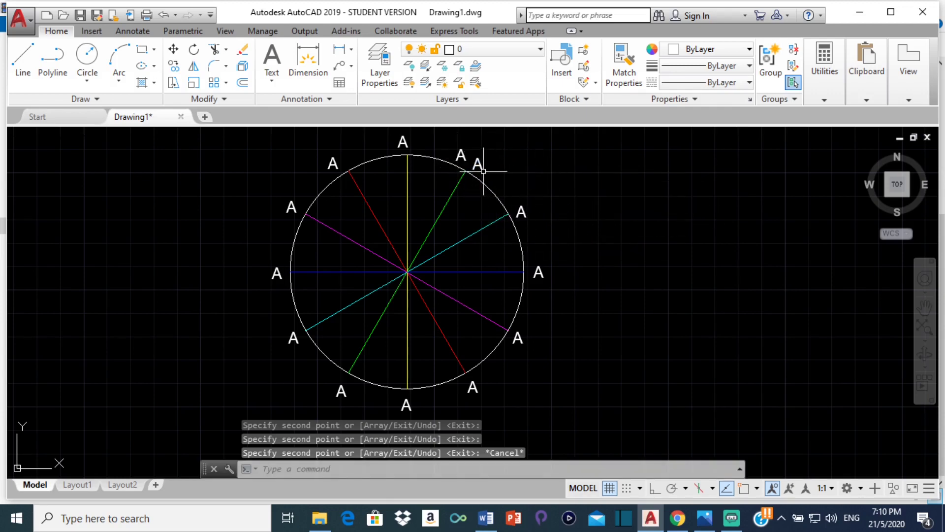
Relabel the upper-right and right-side A labels clockwise as 0, 1, 2 and 3.
double_click(480, 164)
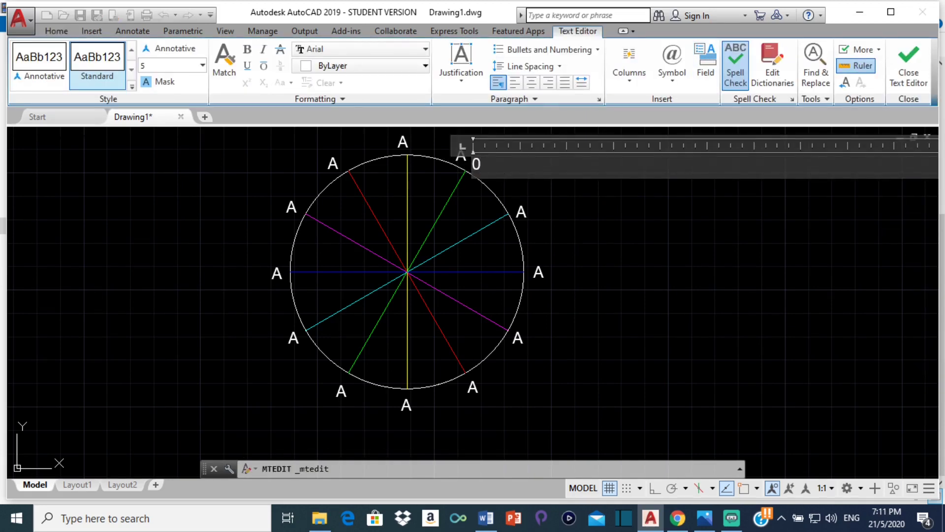
left_click(518, 224)
double_click(521, 212)
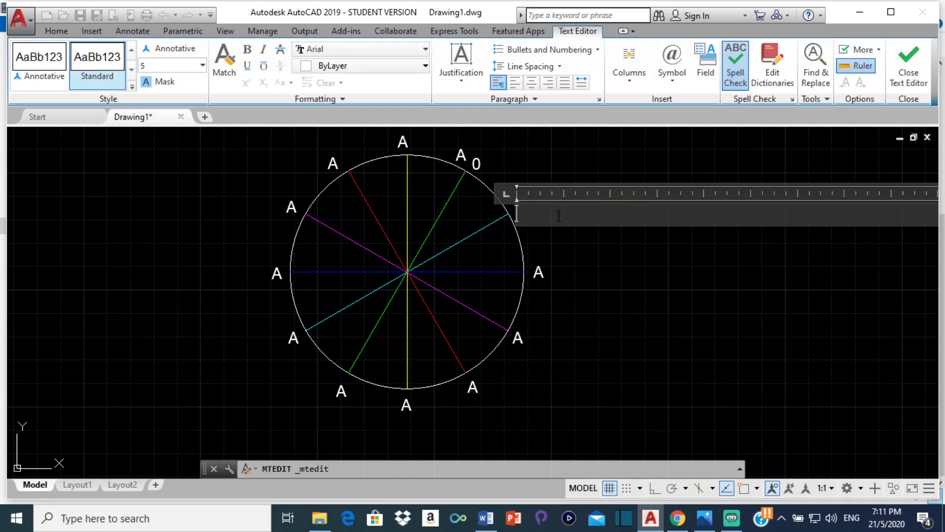
left_click(620, 271)
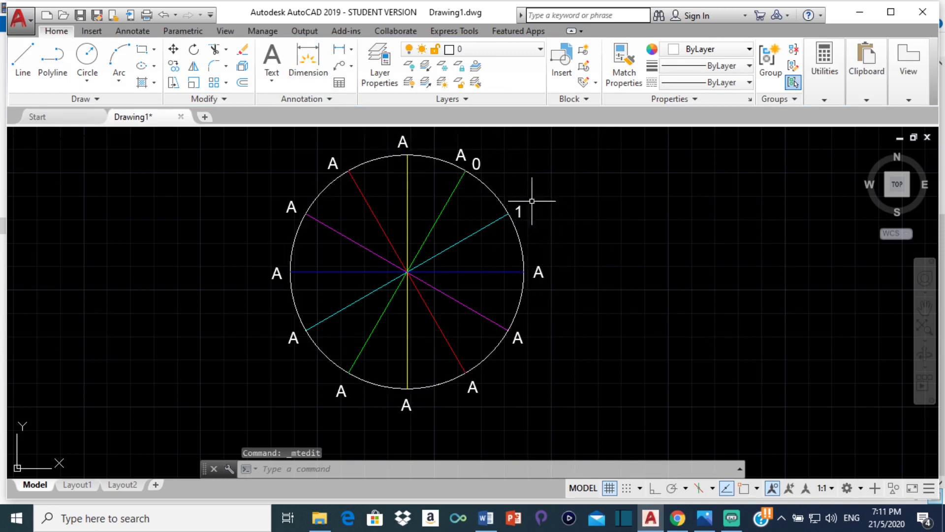
double_click(539, 270)
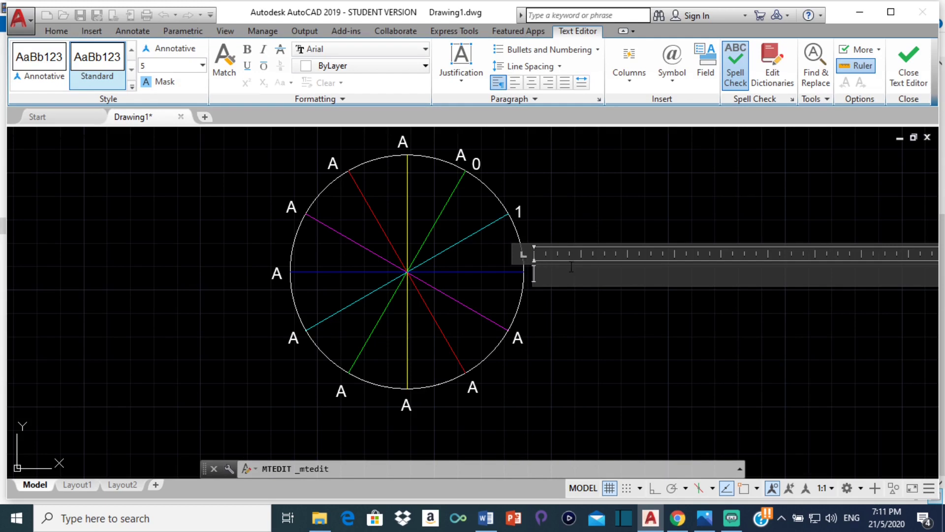
type("2")
left_click(607, 309)
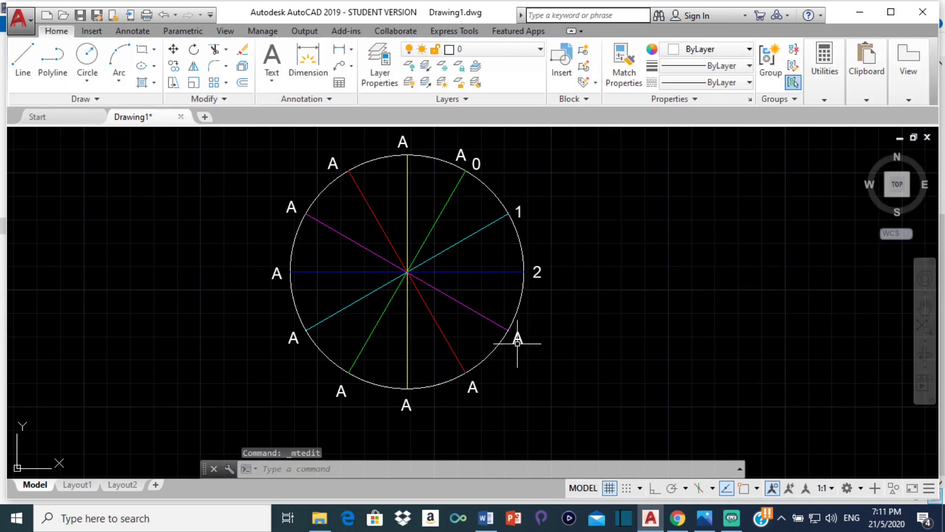
double_click(518, 338)
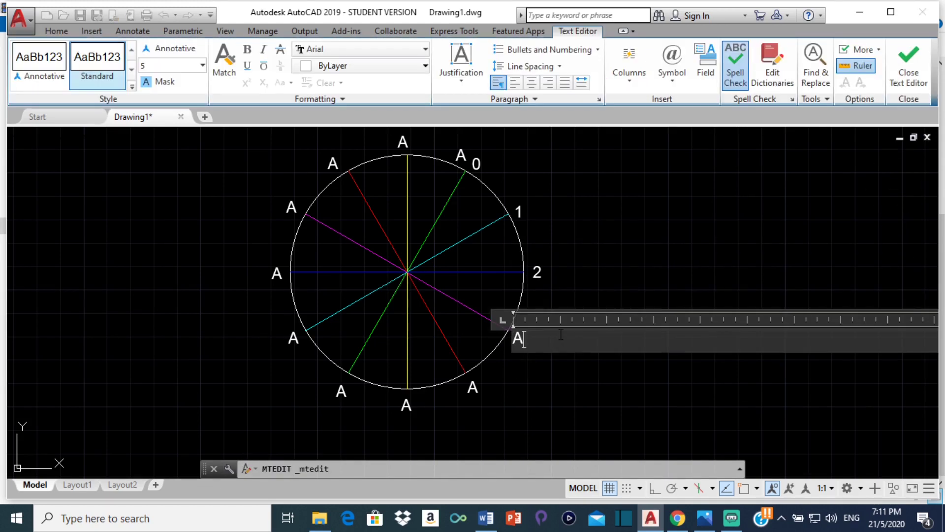
type("3")
left_click(471, 388)
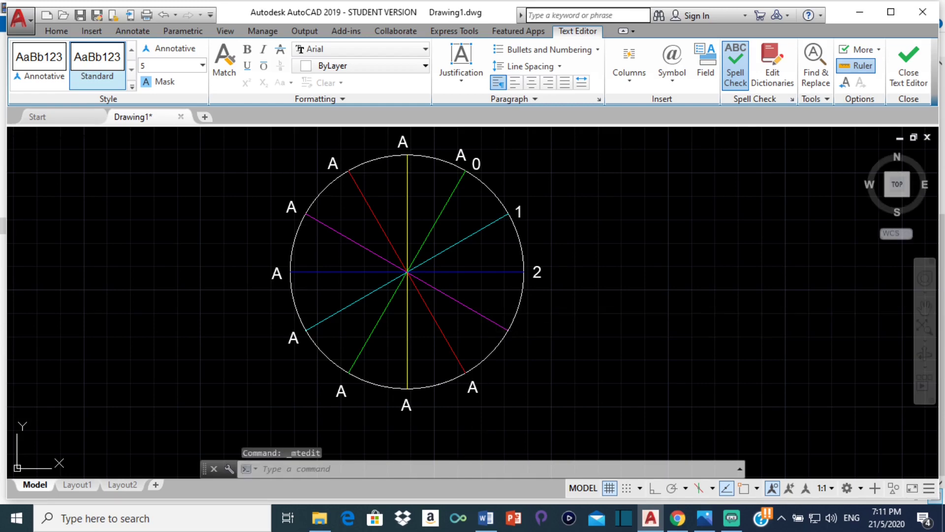
Relabel the bottom and lower-left A labels as 4, 5, 6 and 7.
left_click(478, 387)
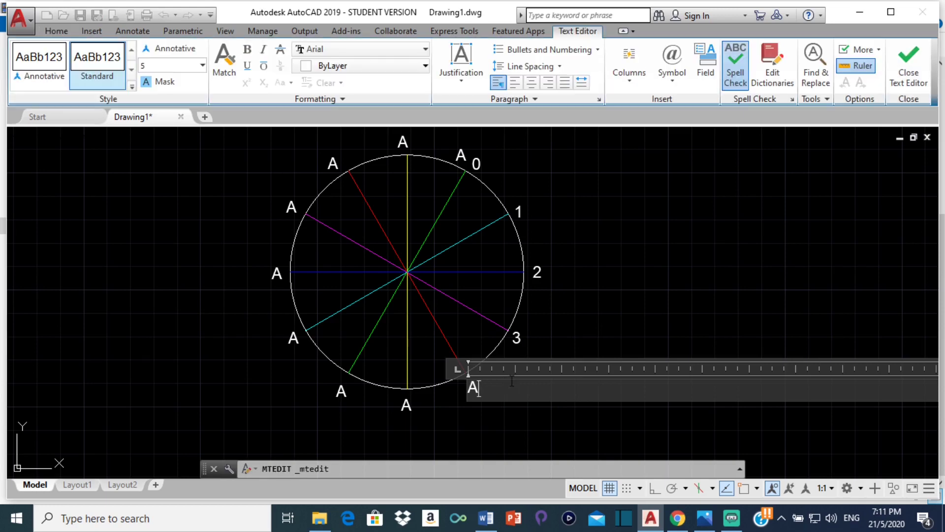
key("BackSpace")
type("4")
left_click(400, 406)
left_click(404, 404)
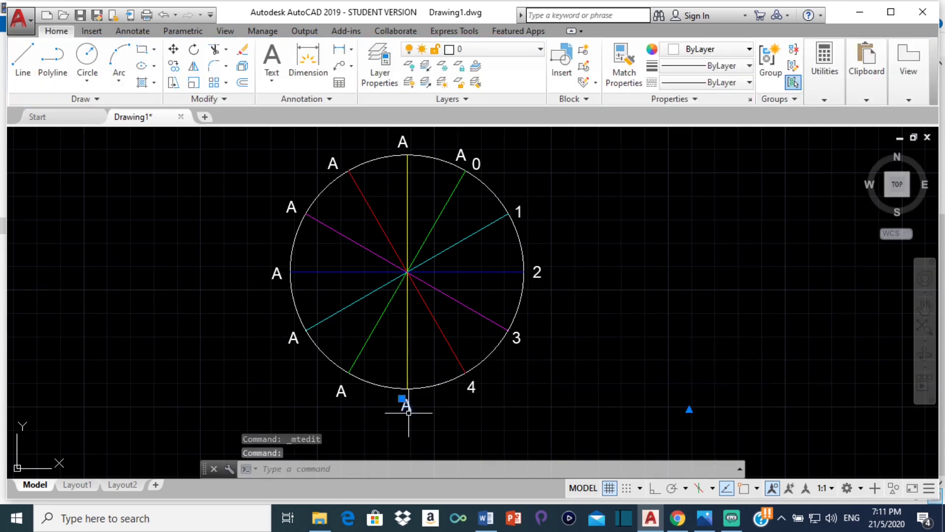
double_click(406, 405)
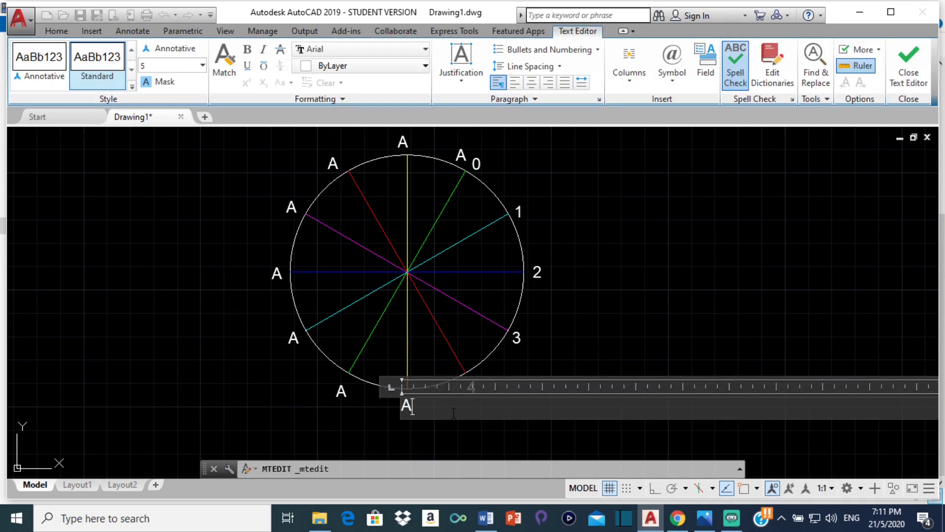
left_click(345, 436)
left_click(342, 391)
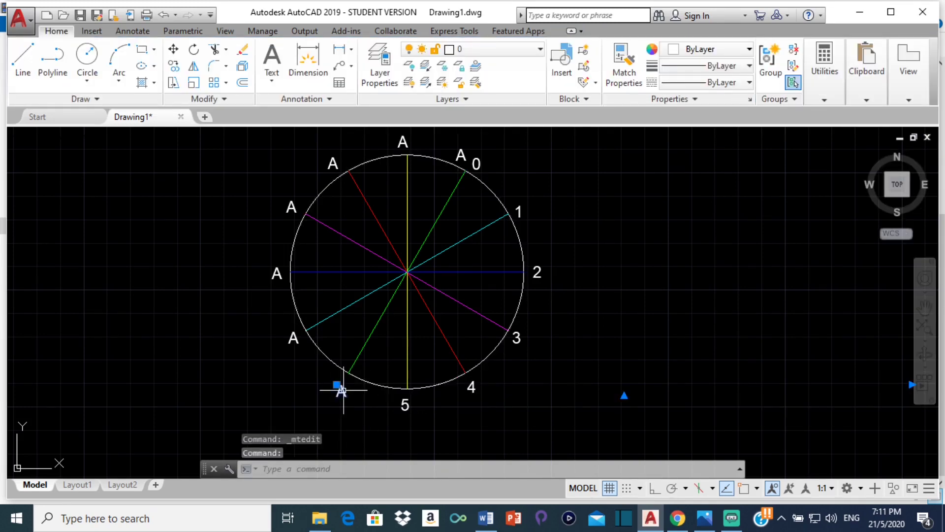
double_click(368, 395)
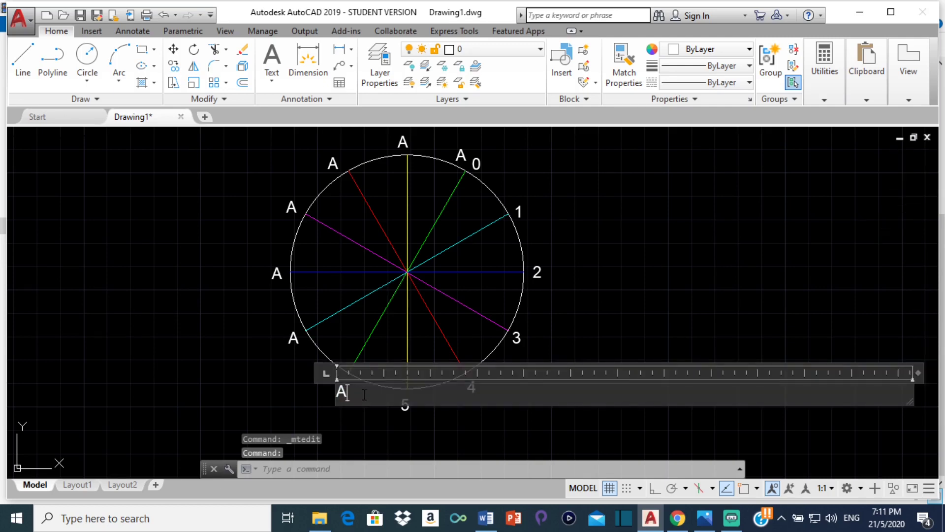
key("BackSpace")
type("6")
left_click(297, 354)
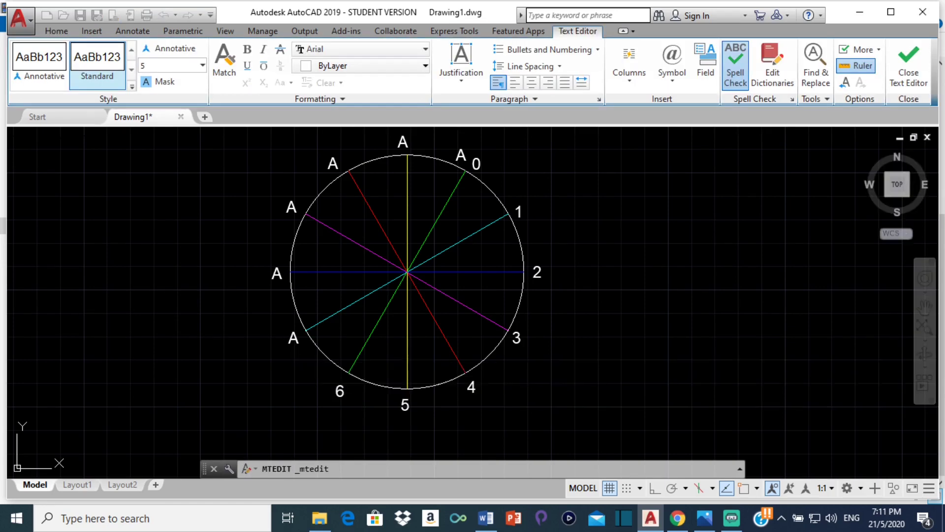
left_click(292, 338)
double_click(293, 337)
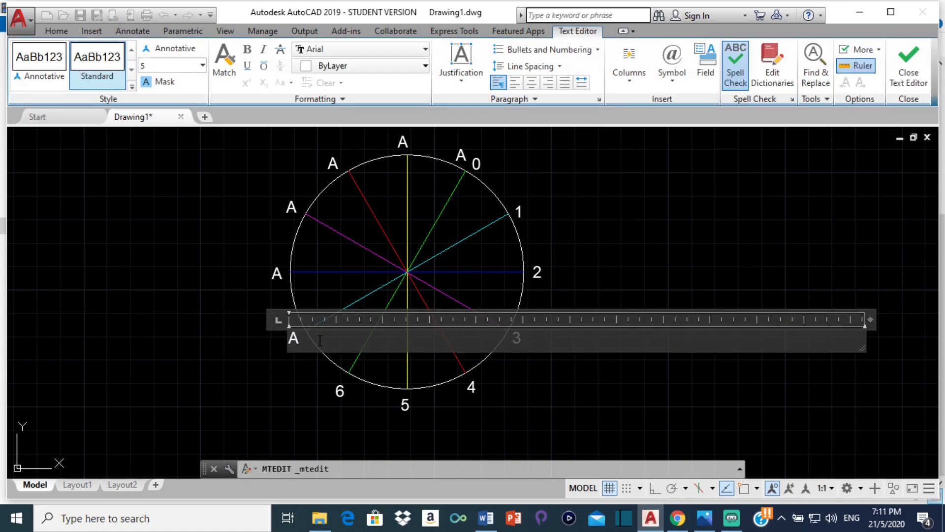
left_click(208, 288)
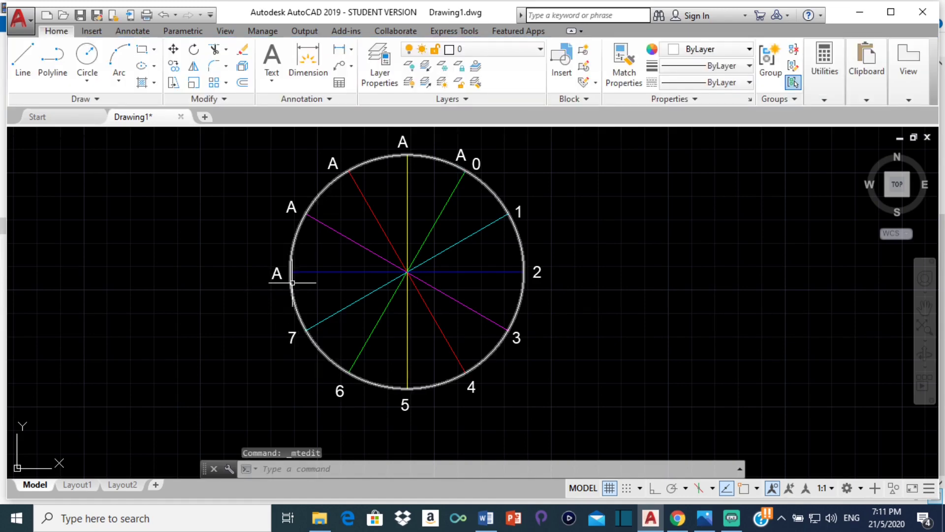
Relabel the left and top A labels as 8, 9, 10 and 11.
double_click(278, 274)
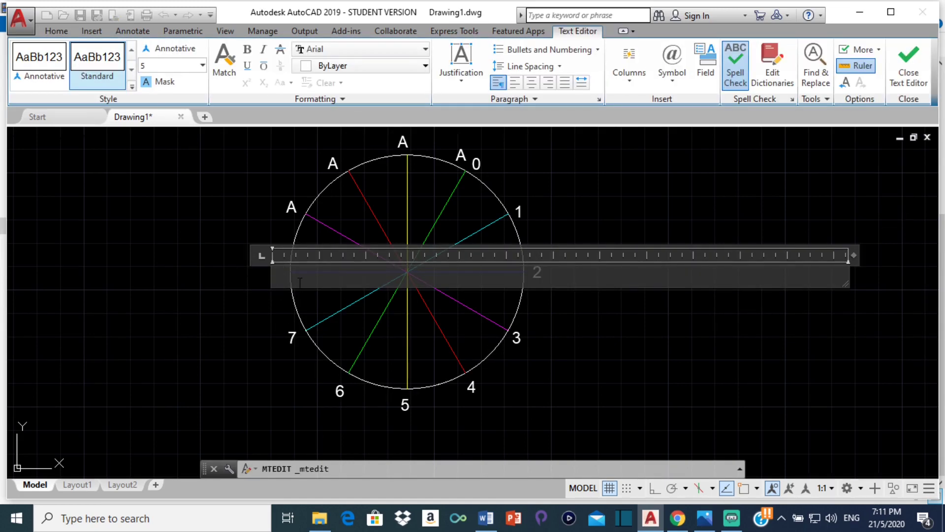
left_click(295, 217)
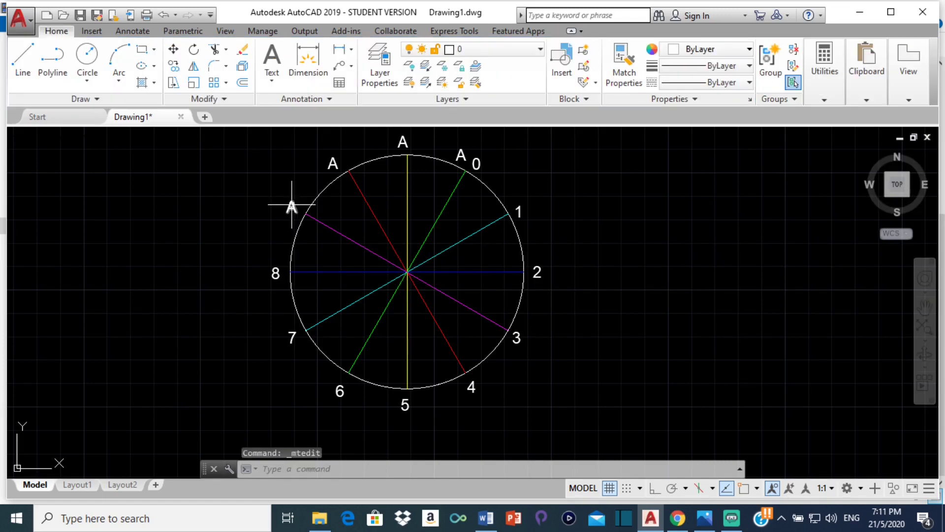
double_click(290, 207)
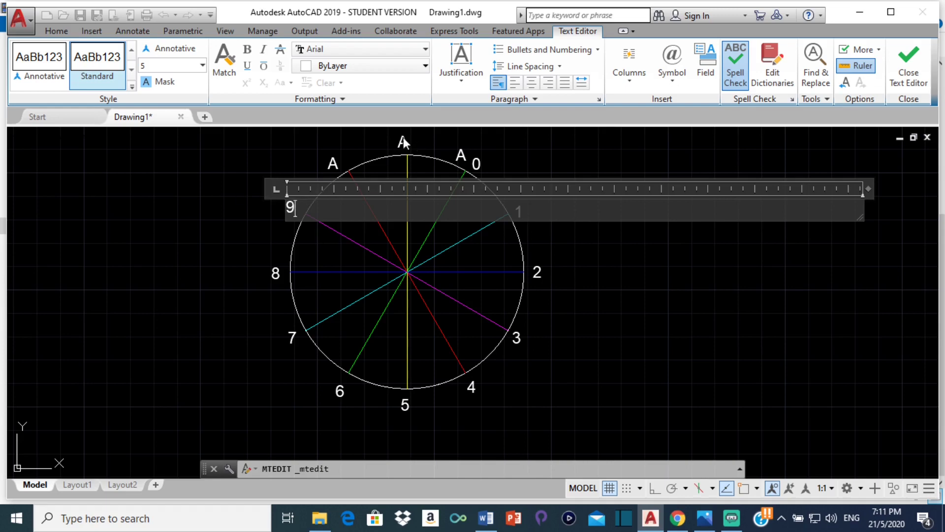
left_click(359, 147)
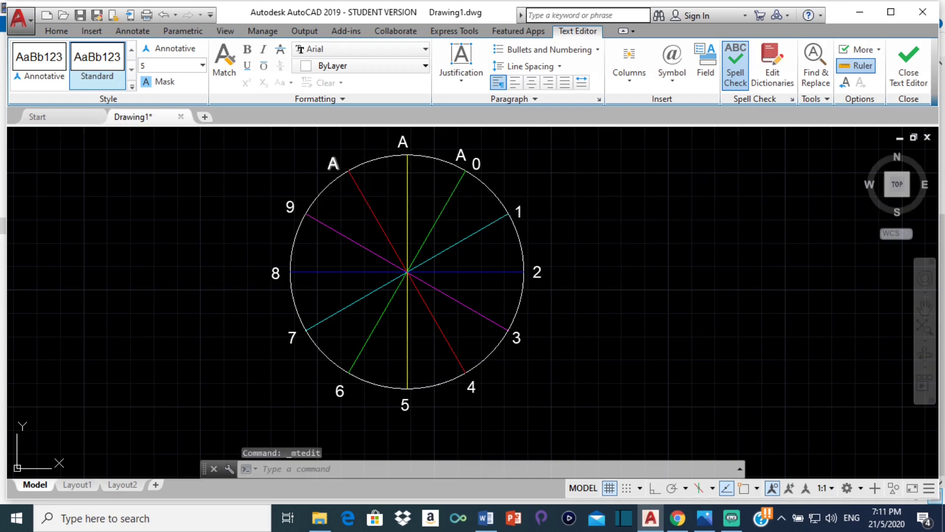
double_click(328, 161)
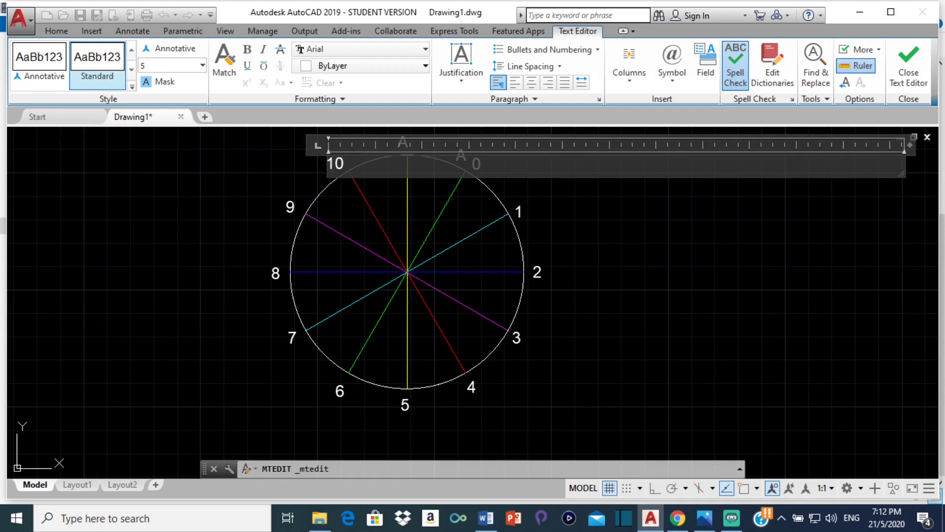
left_click(398, 141)
double_click(402, 143)
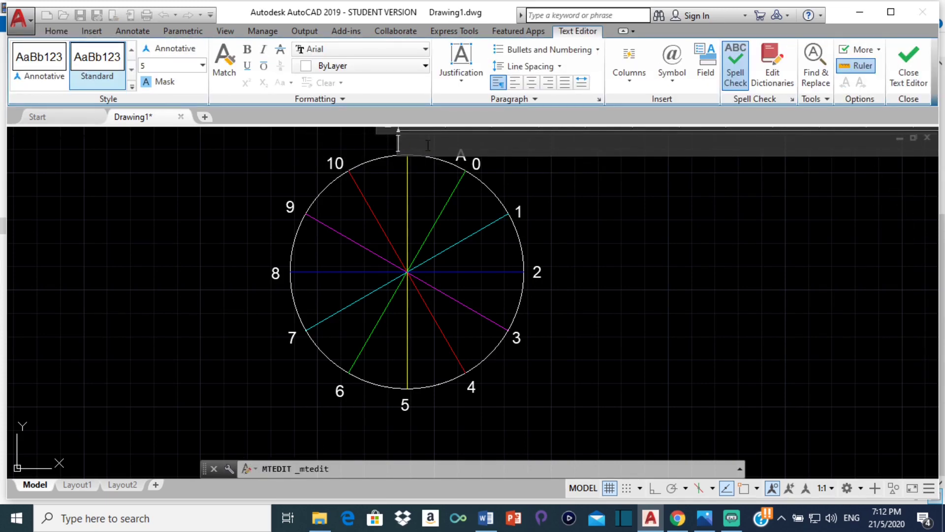
left_click(602, 158)
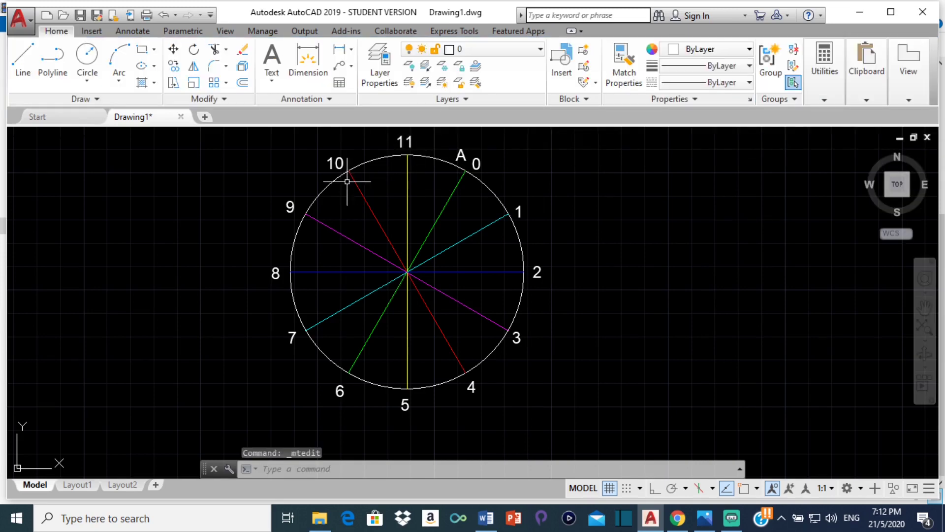
left_click(287, 203)
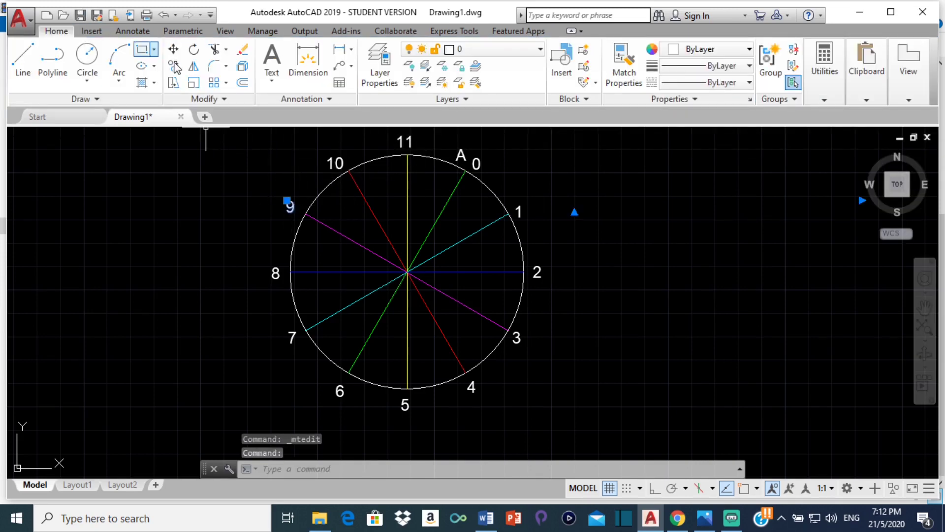
Copy the 9 label to just above the circle centre and erase the extra copy on the cyan line.
left_click(173, 66)
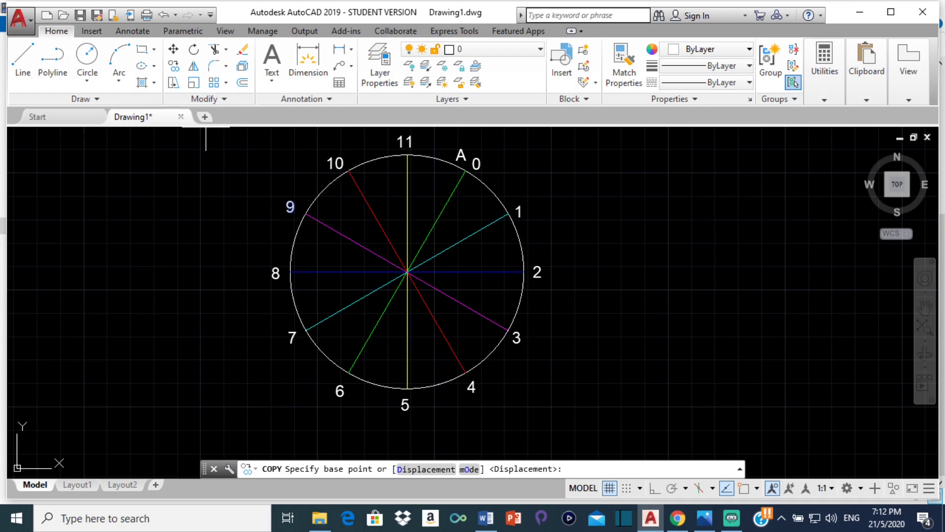
left_click(287, 202)
scroll(401, 268, "up", 4)
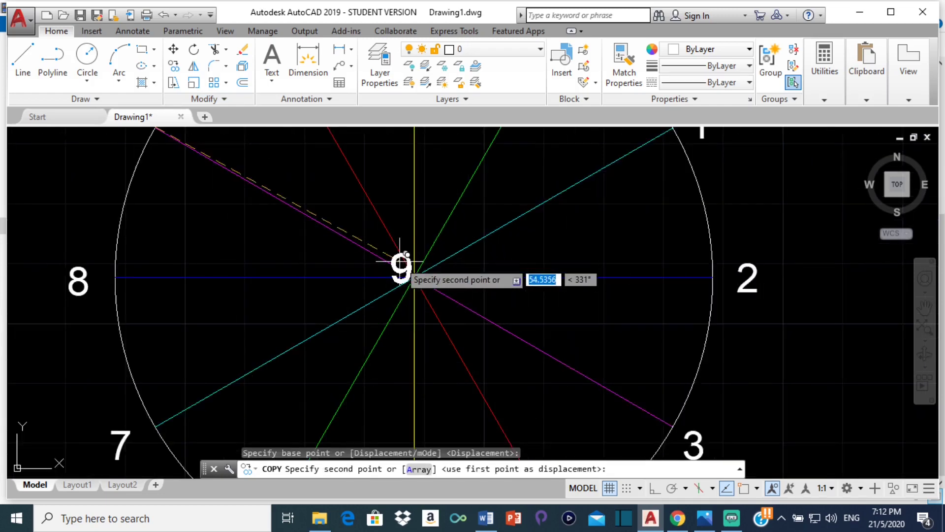
left_click(456, 256)
type("11")
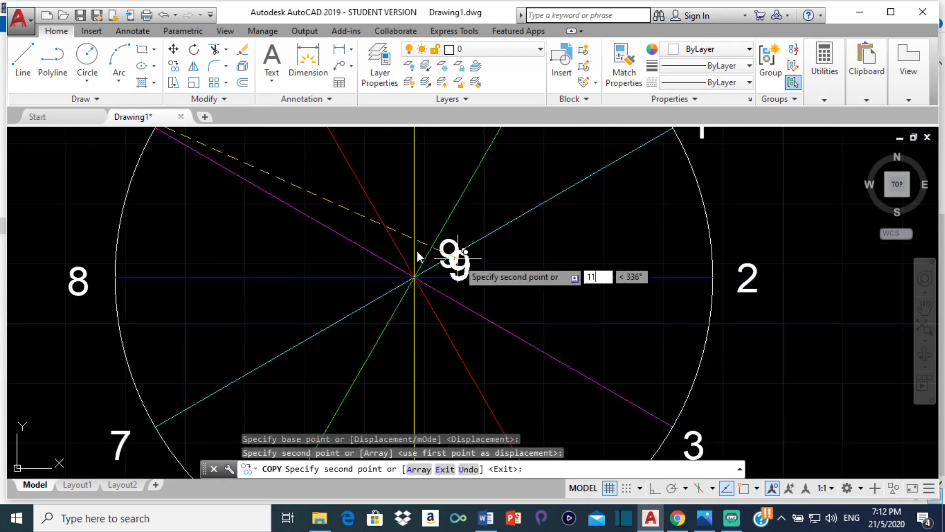
key("Return")
key("Escape")
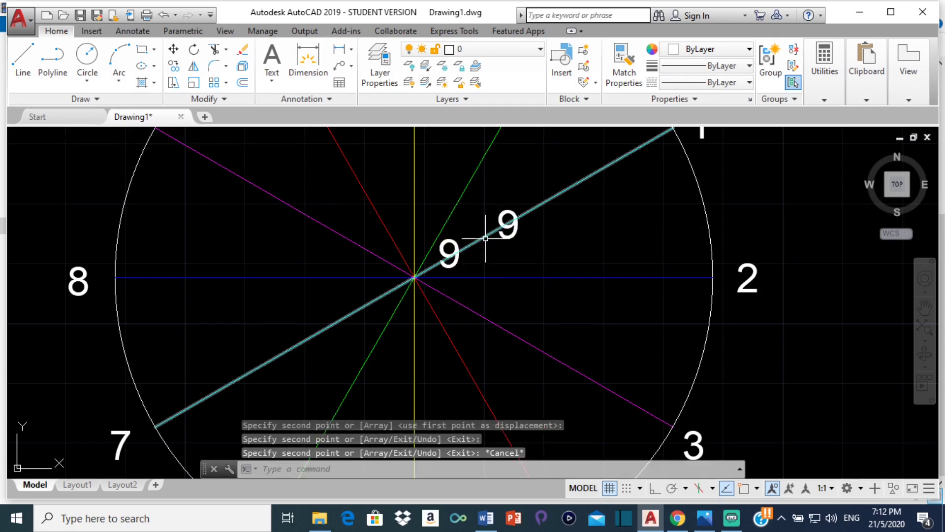
left_click(509, 222)
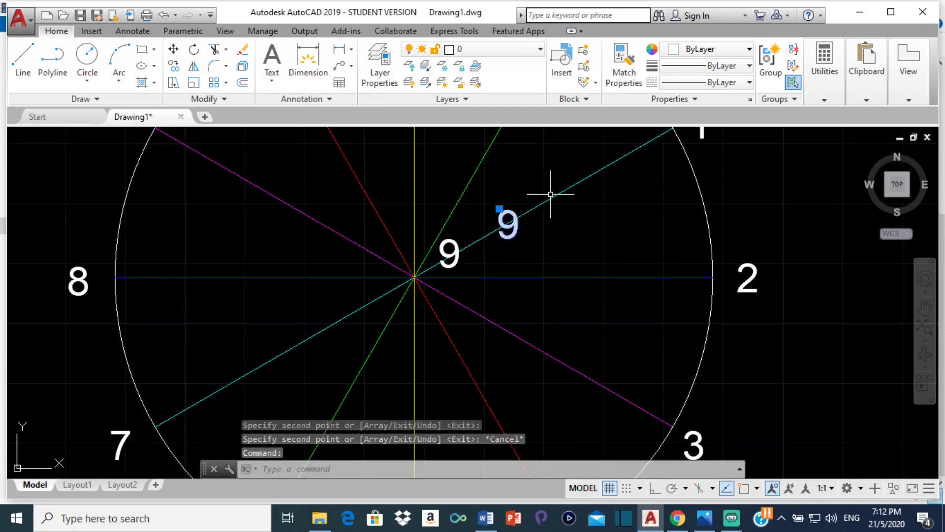
key("Delete")
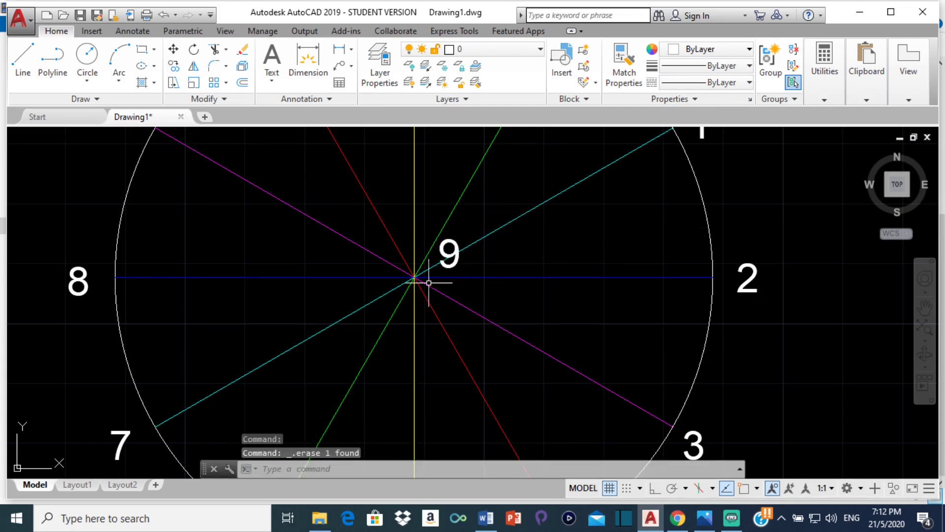
Change the centre copy's text from 9 to 0 and bring the whole circle back into view.
left_click(459, 254)
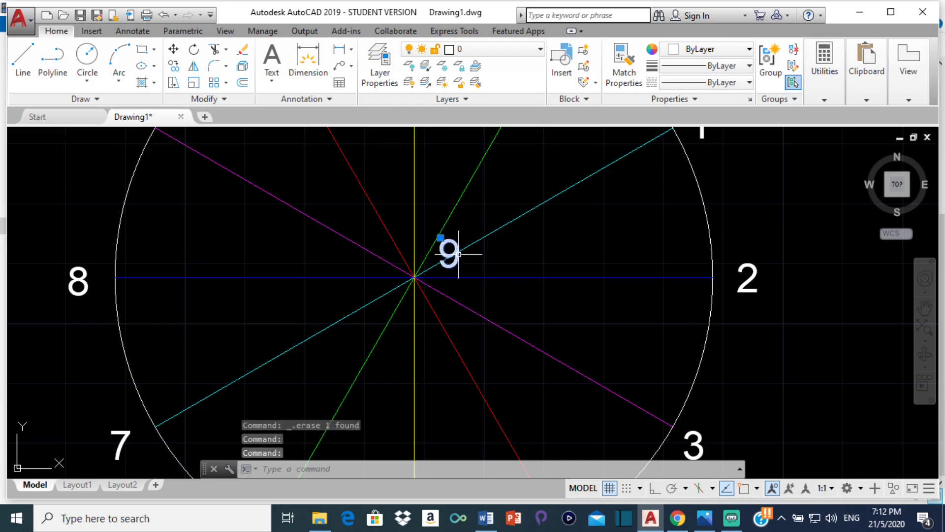
double_click(459, 254)
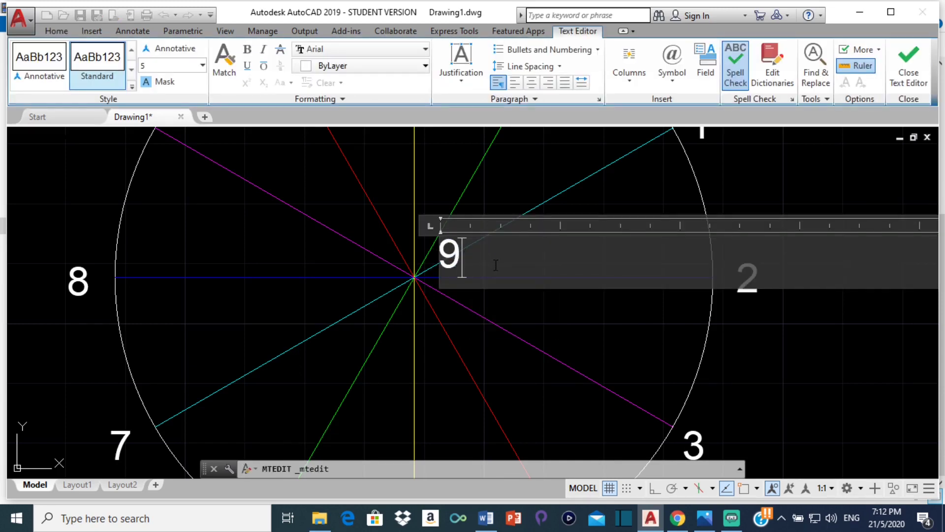
type("0")
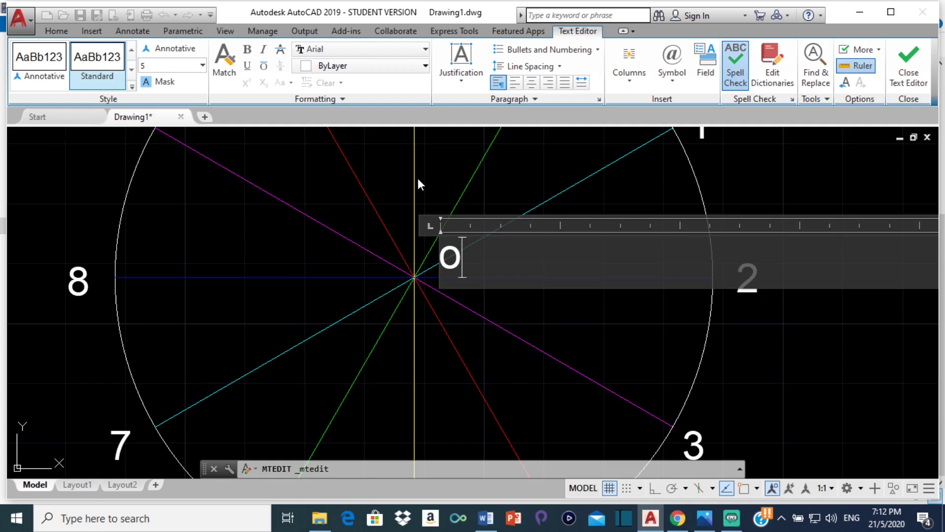
left_click(516, 359)
scroll(296, 201, "down", 4)
middle_click_drag(295, 201, 500, 267)
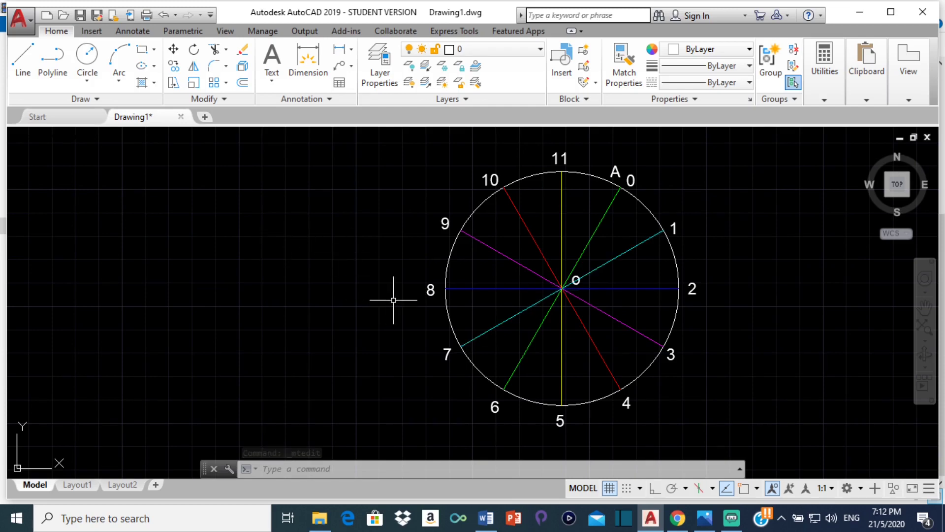
Make dark grey 99,100,102 current and start a line at the circle centre with object snap and ortho.
left_click(723, 49)
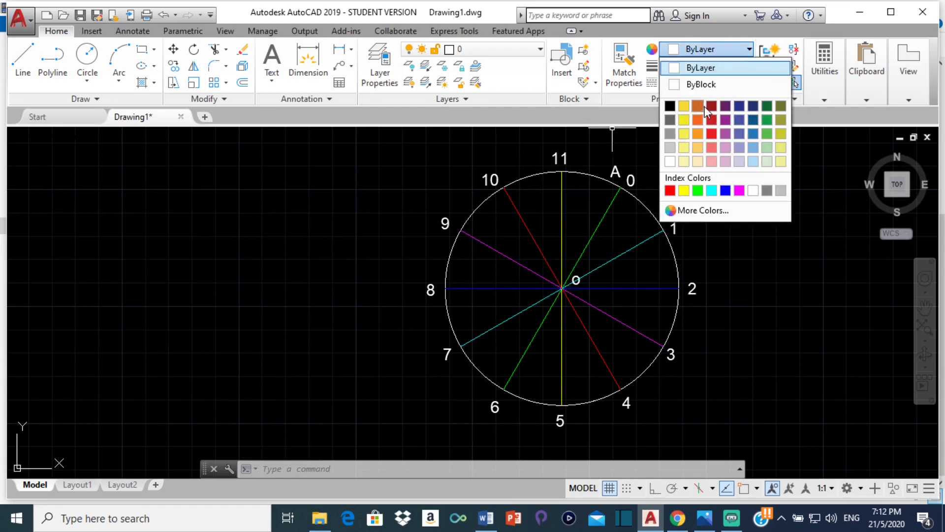
left_click(675, 120)
left_click(27, 44)
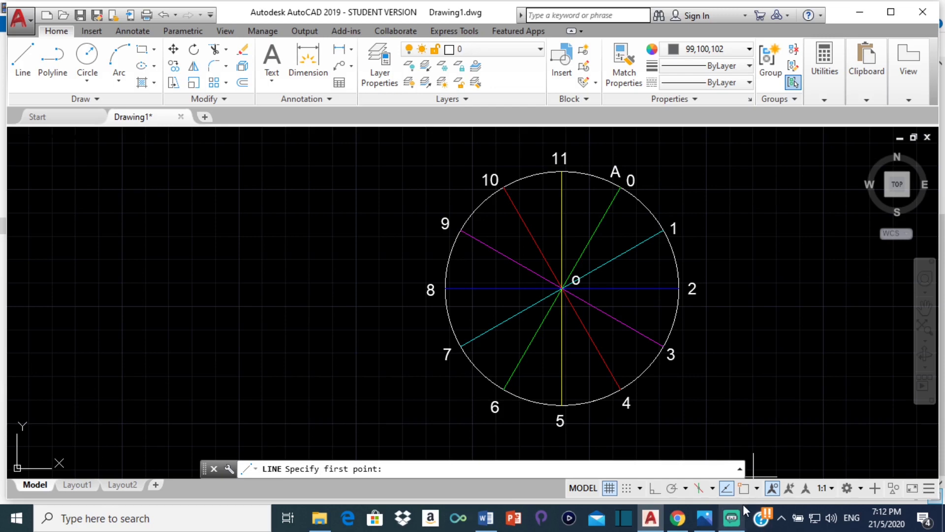
left_click(745, 488)
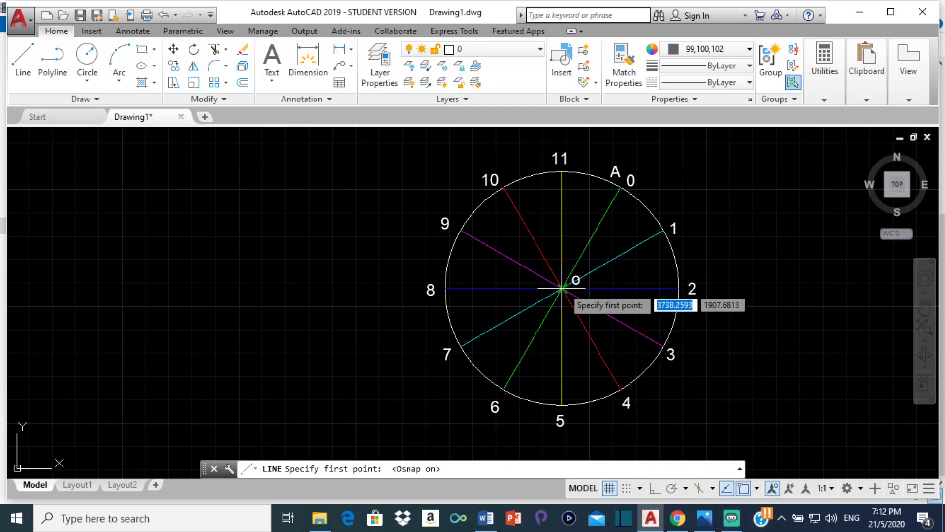
scroll(562, 288, "up", 5)
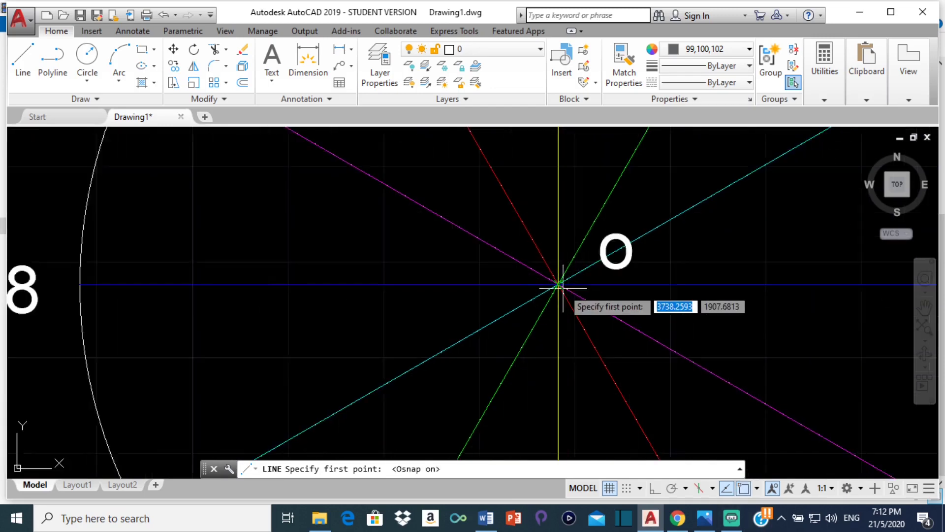
scroll(562, 288, "up", 1)
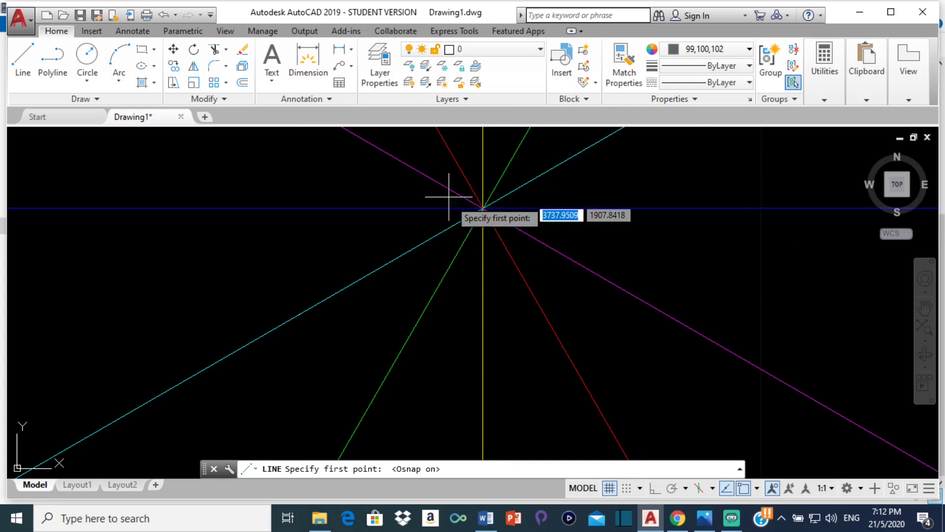
left_click(482, 208)
scroll(432, 220, "down", 6)
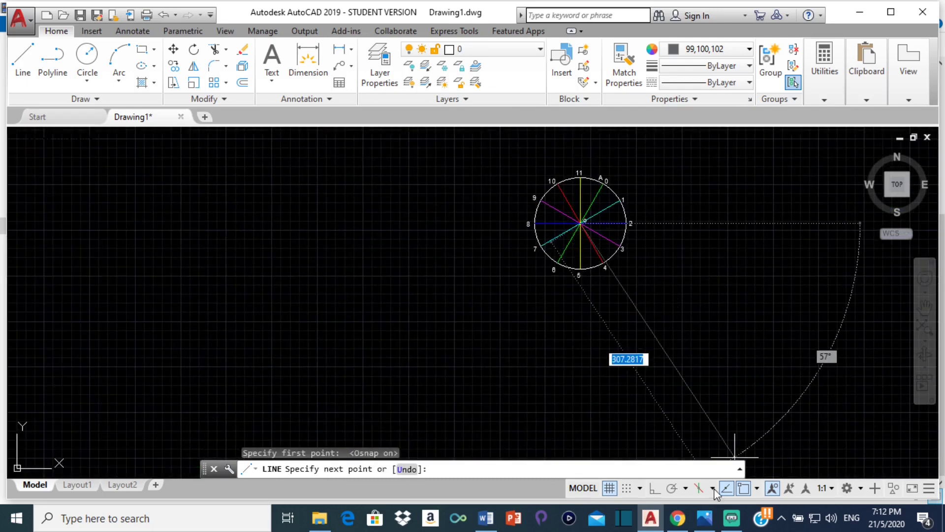
left_click(654, 488)
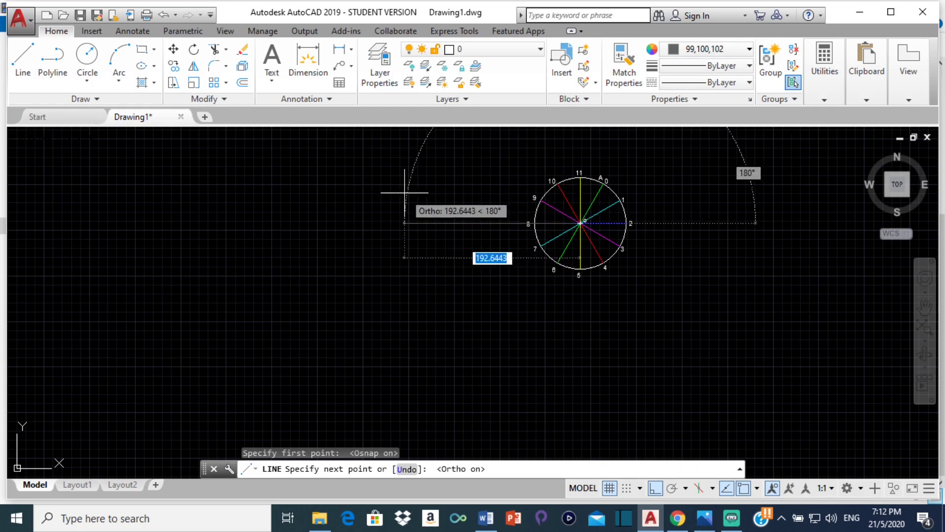
Finish the 120-unit line and delete the stray horizontal line left of the circle.
type("120")
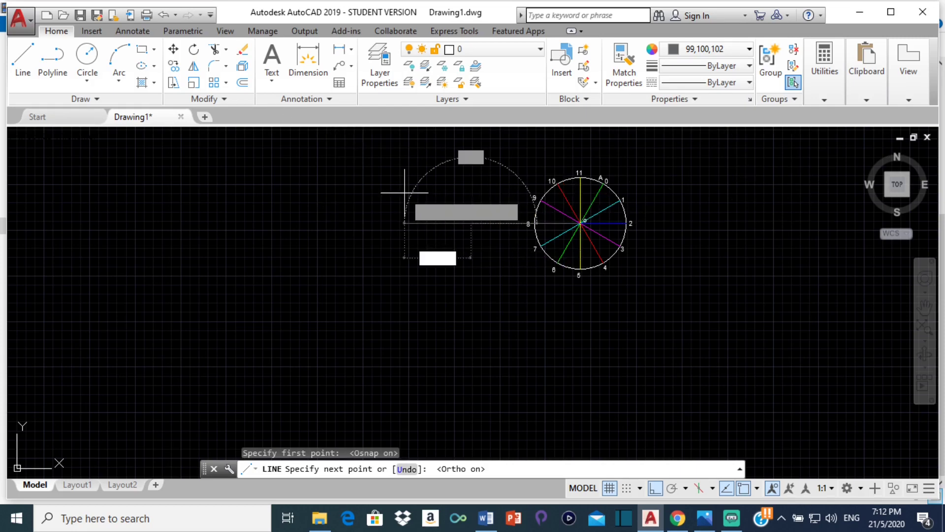
key("Return")
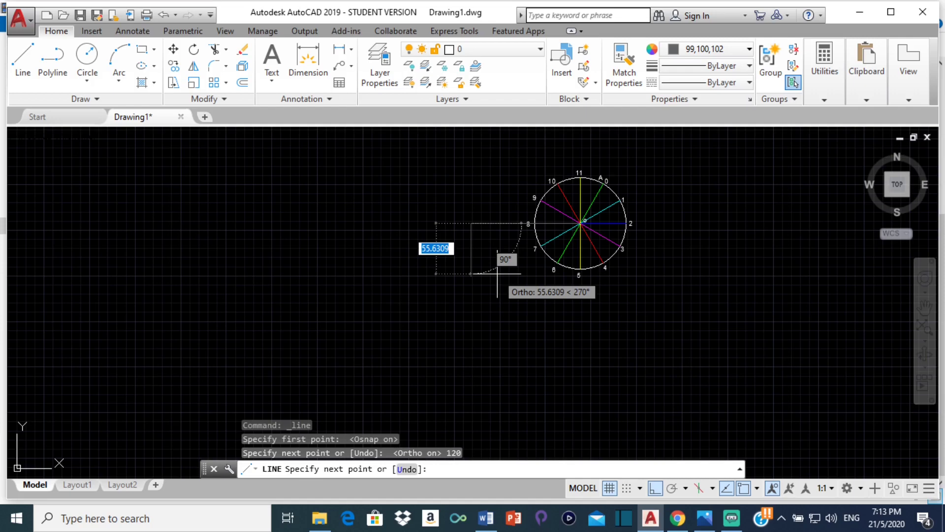
type("0")
key("Return")
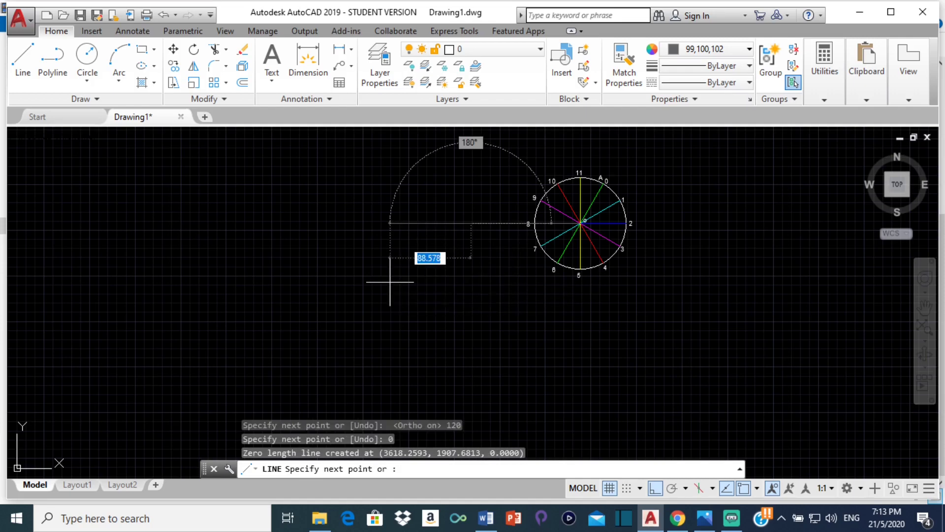
key("Escape")
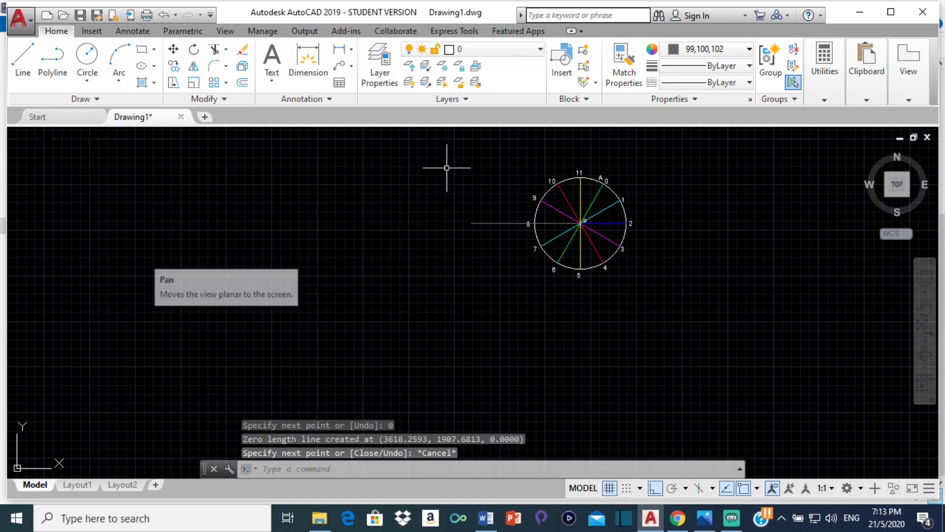
left_click(493, 223)
key("Delete")
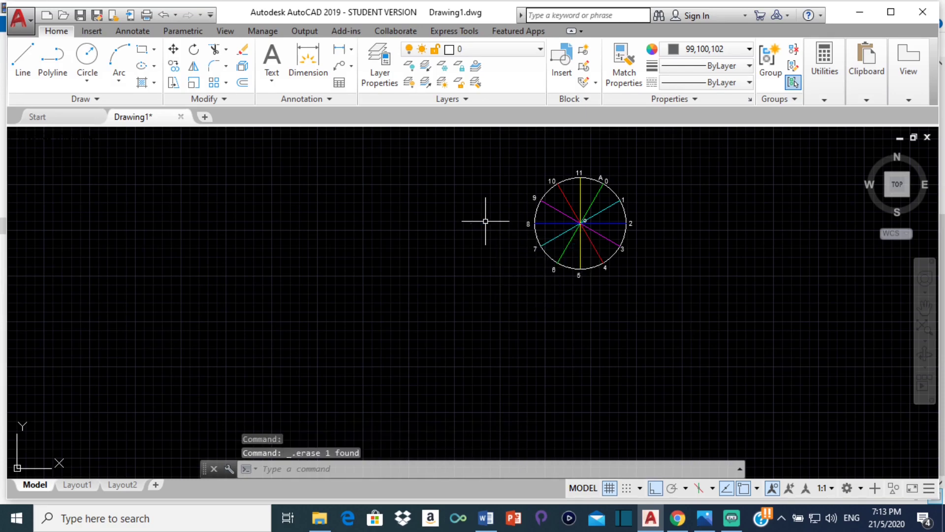
Draw a line 120 units left from centre O, then 20 units down to locate pivot C.
type("l")
key("Return")
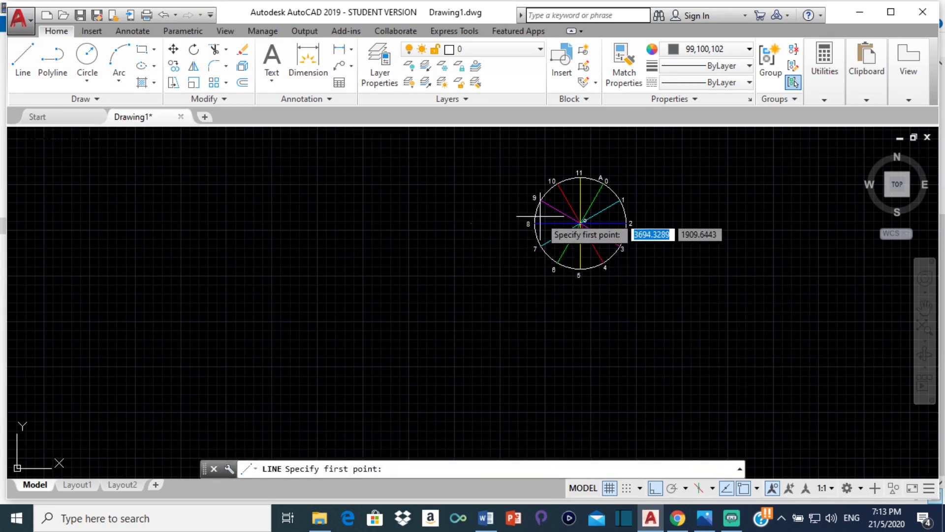
scroll(585, 221, "up", 5)
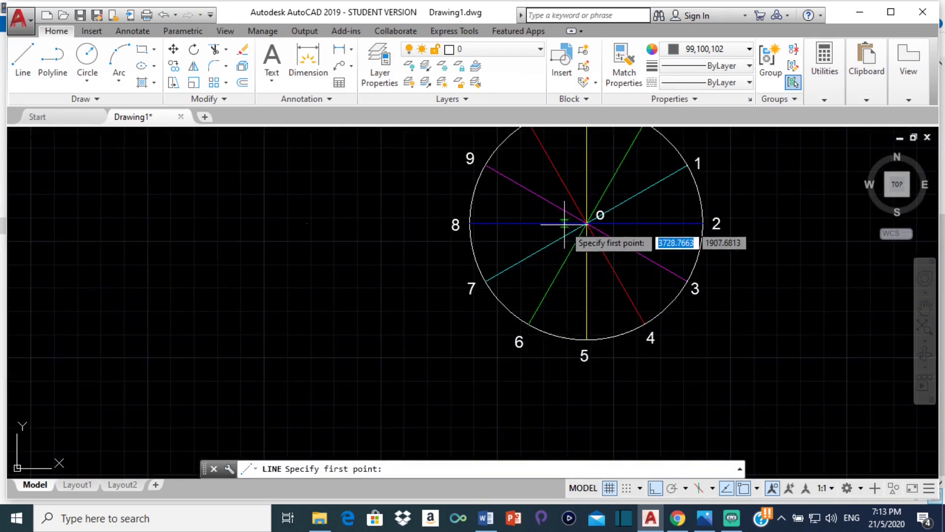
left_click(591, 221)
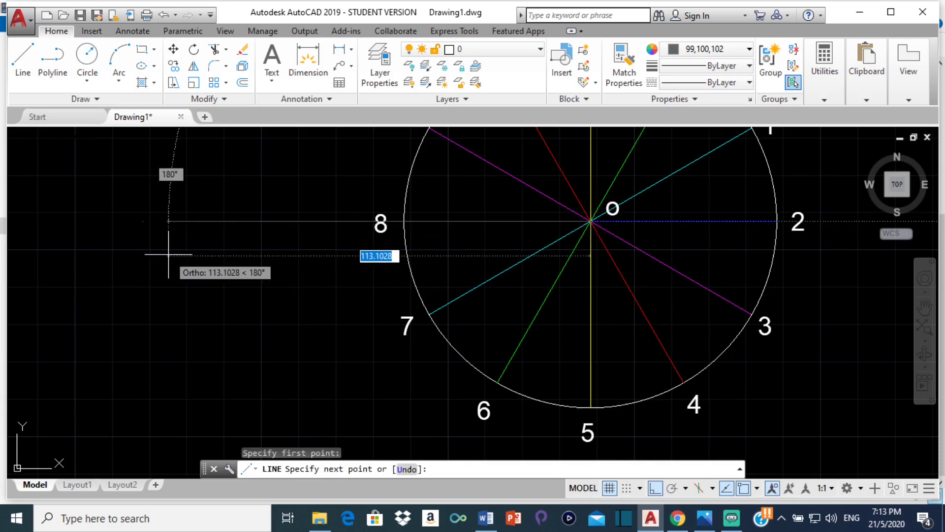
type("120")
key("Return")
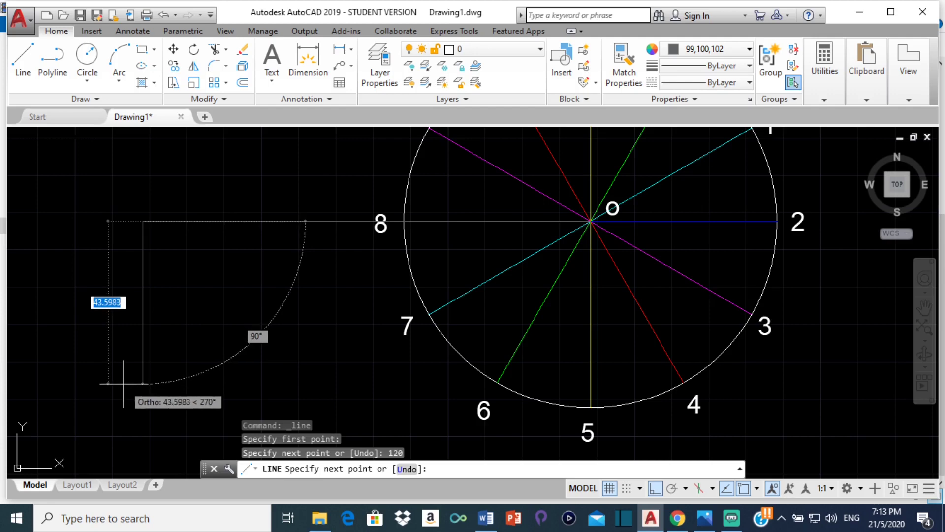
type("20")
key("Return")
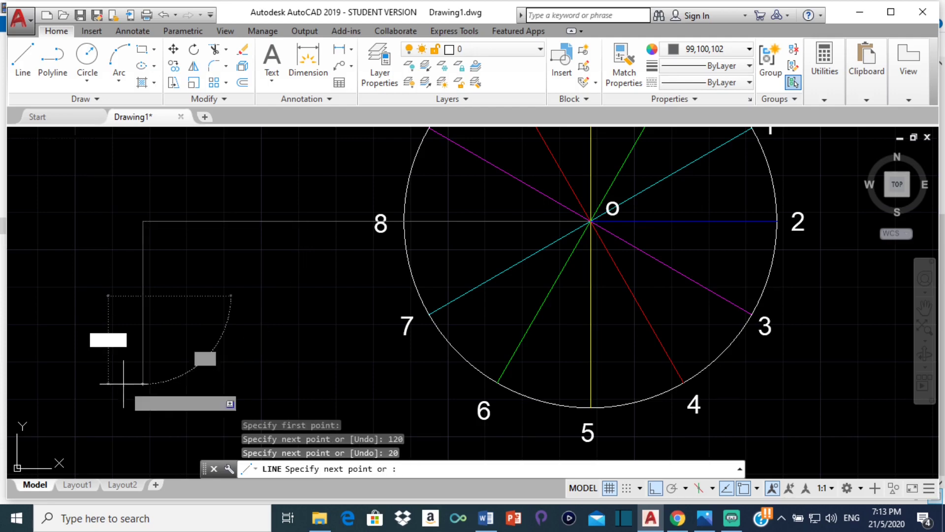
key("Escape")
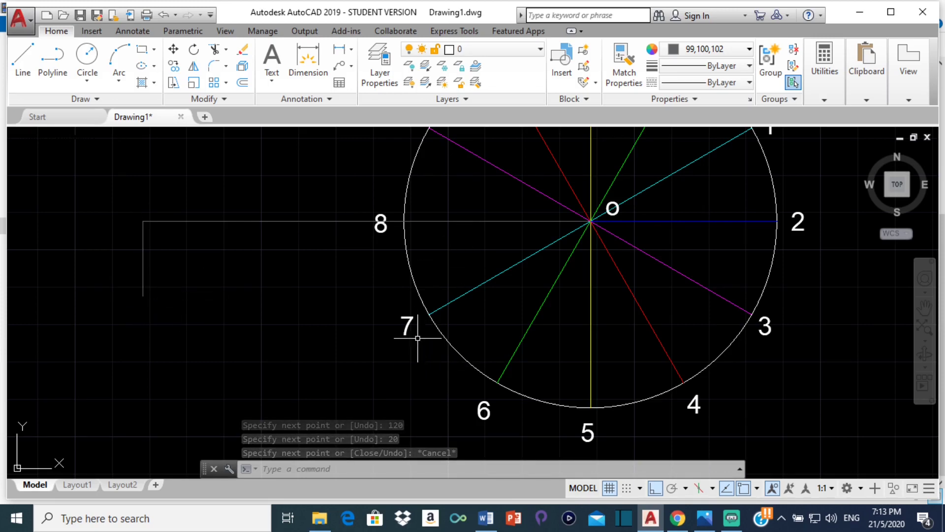
left_click(408, 324)
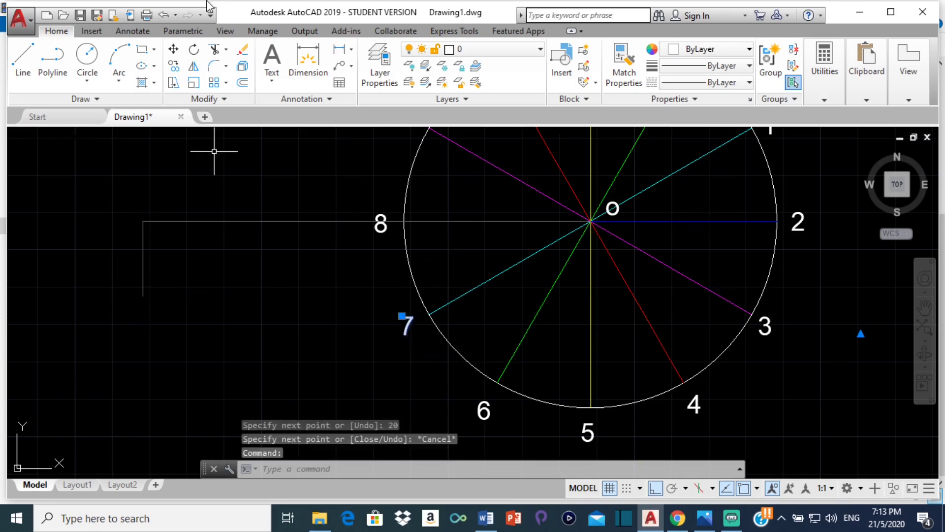
Copy the 7 label to the end of the 20-unit drop and retype it as C.
left_click(173, 66)
left_click(401, 323)
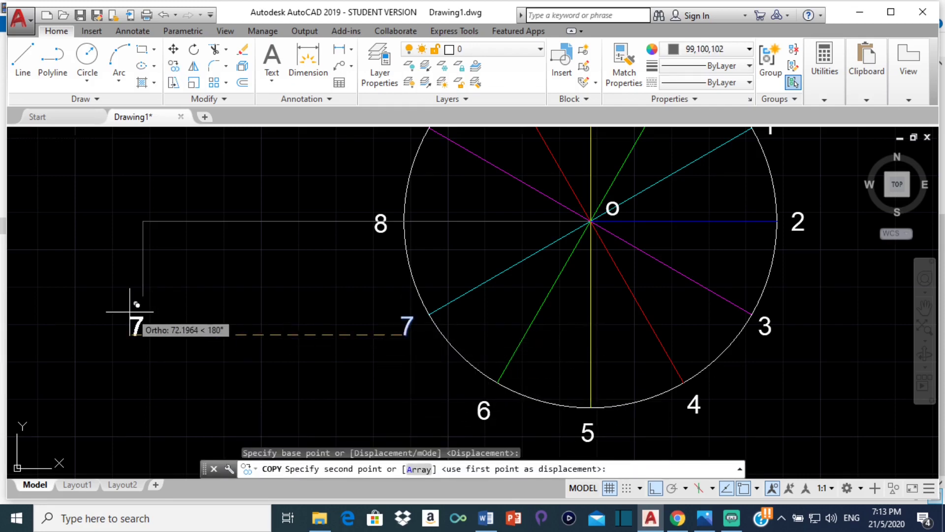
left_click(131, 319)
key("Escape")
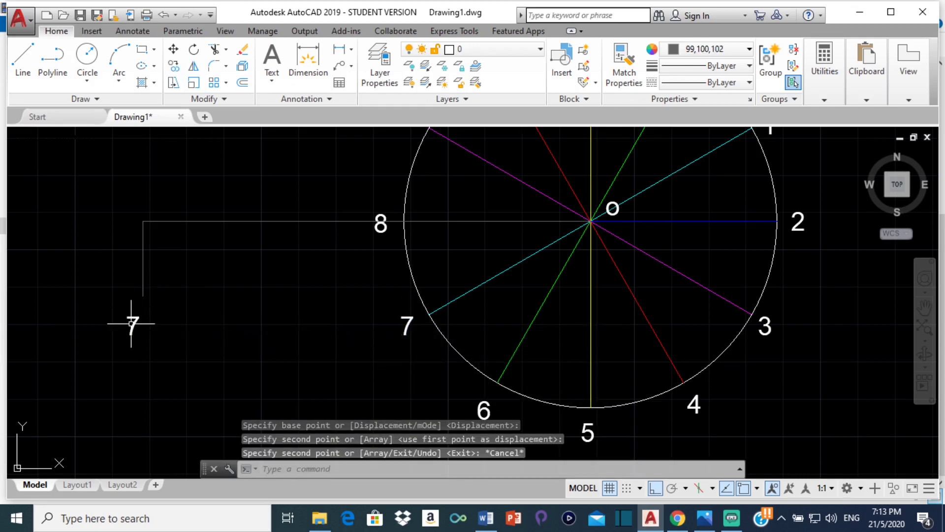
double_click(132, 325)
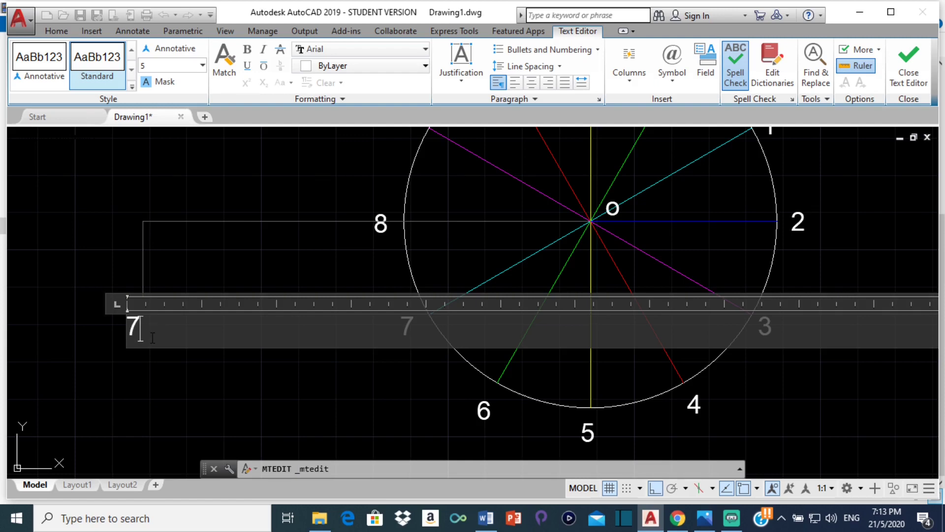
type("C")
key("Return")
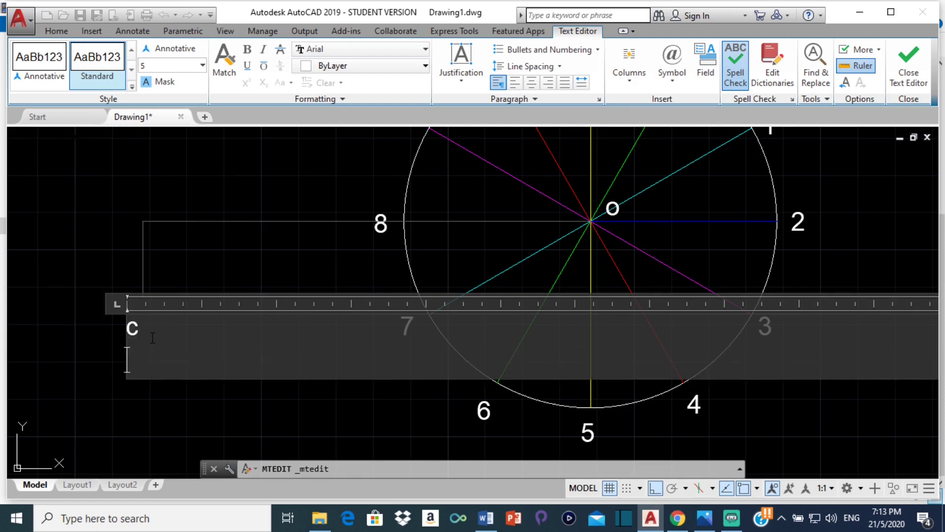
left_click(84, 256)
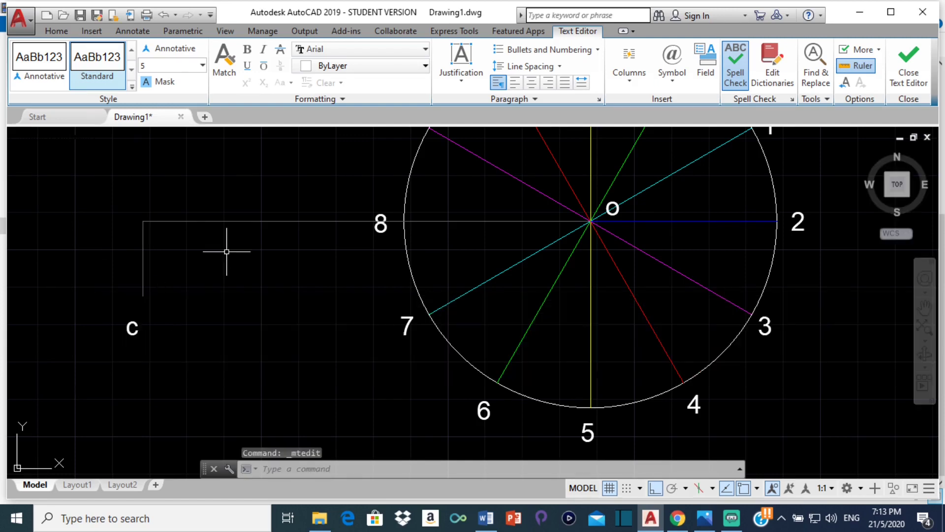
Move the C label up beside the vertical drop, then bring up the loci reference page in Photos.
left_click(129, 331)
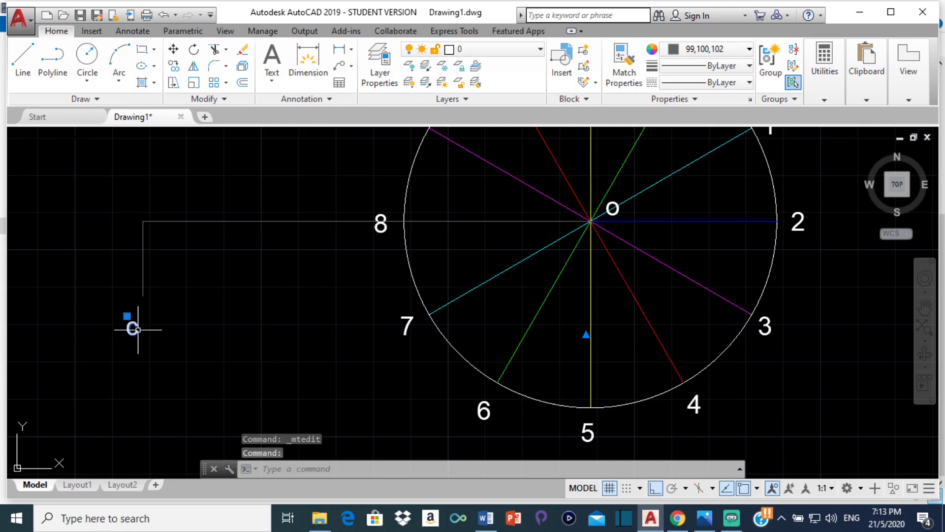
left_click(173, 49)
left_click(131, 324)
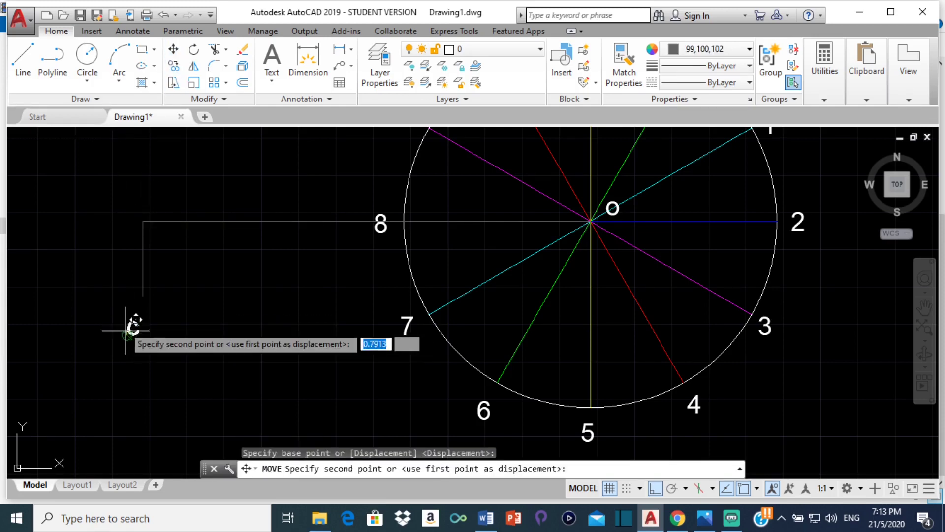
left_click(131, 283)
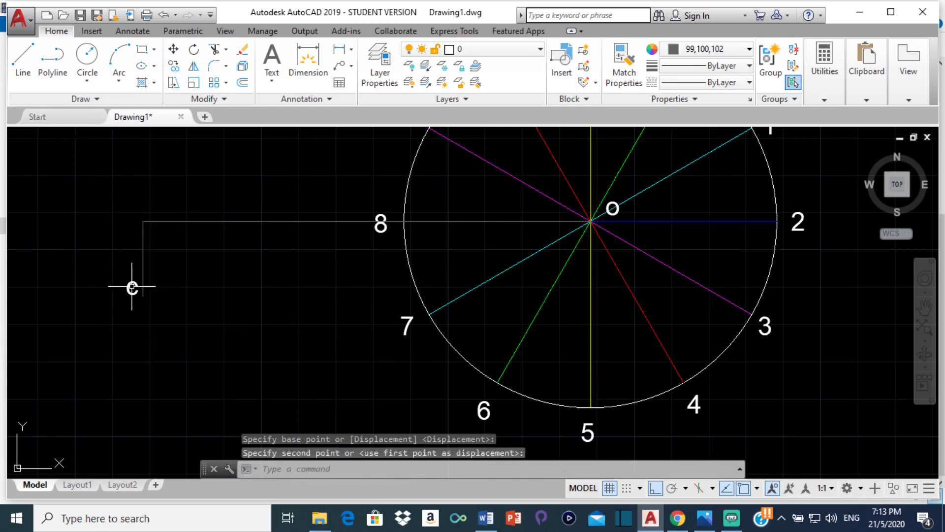
left_click(173, 48)
left_click(122, 290)
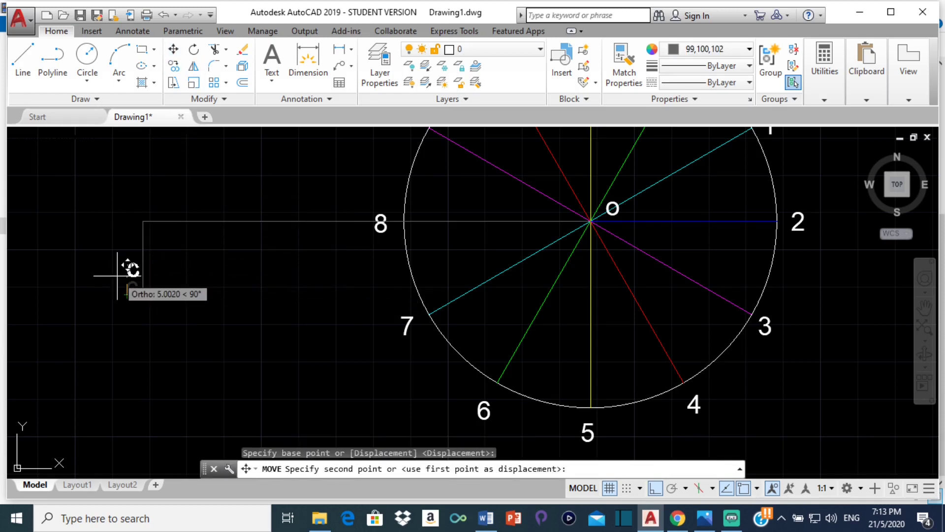
left_click(118, 275)
key("Escape")
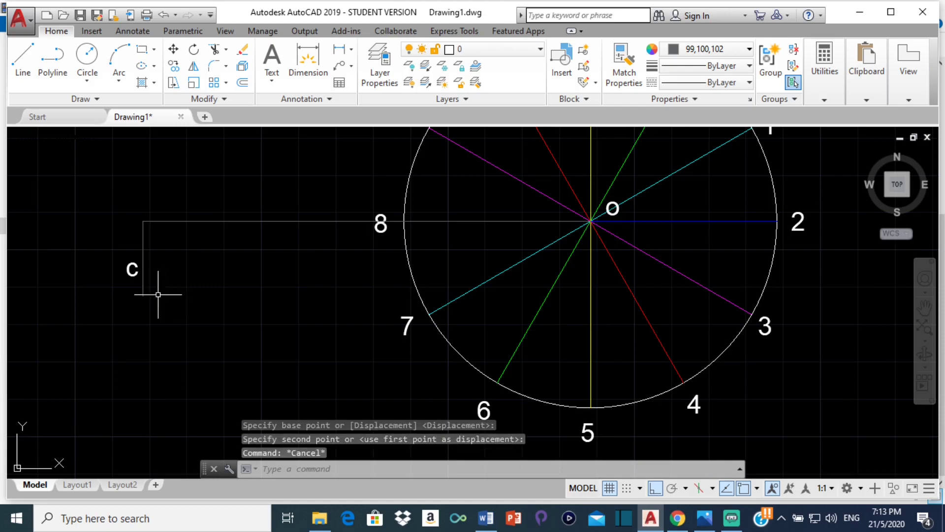
scroll(269, 285, "down", 1)
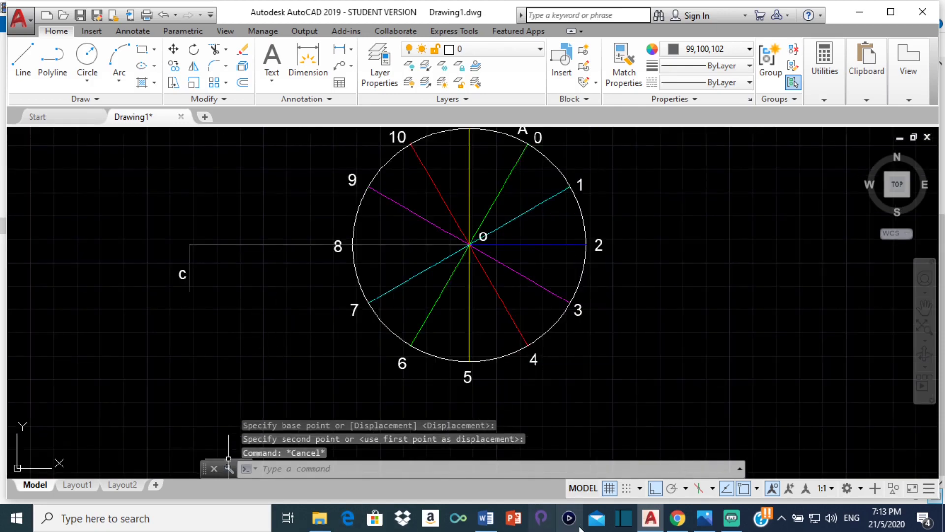
left_click(708, 520)
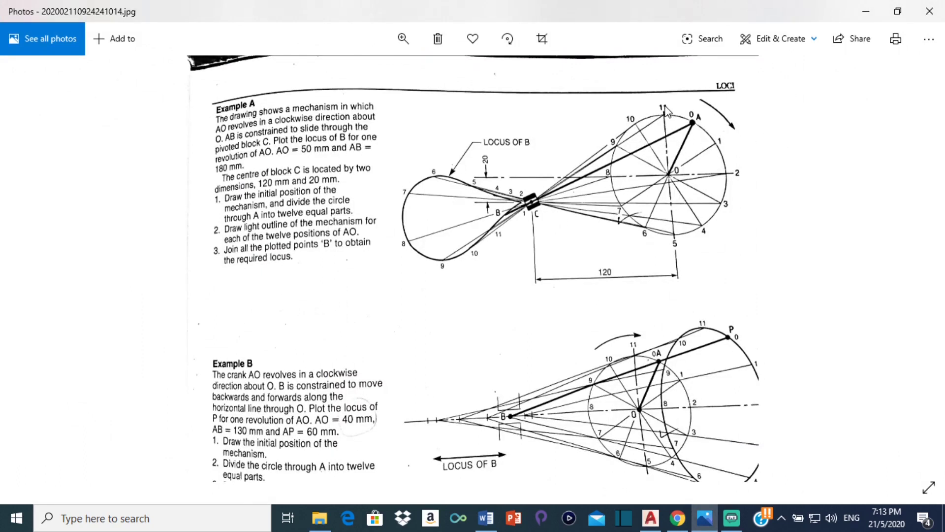
After checking the Example A diagram in Photos, return to the AutoCAD crank drawing.
left_click(650, 520)
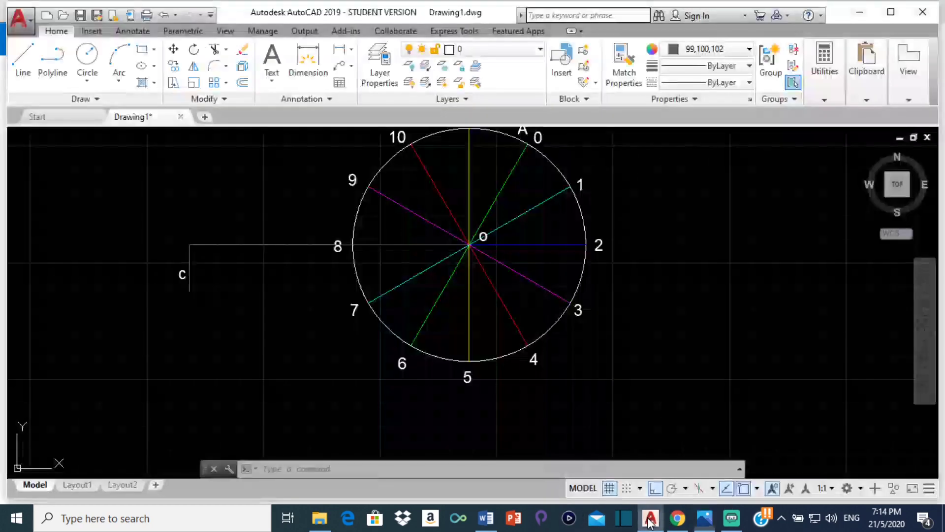
Abandon a first line attempt and make green the current drawing colour.
left_click(25, 60)
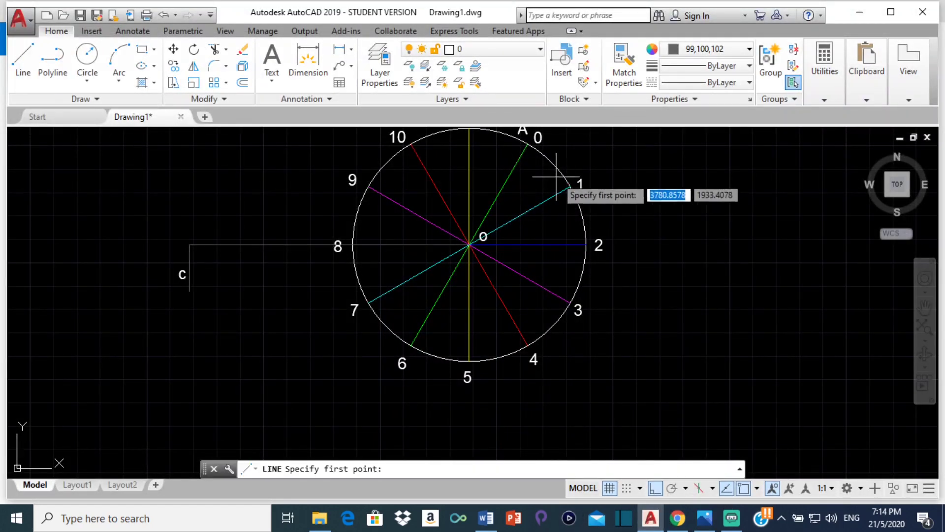
left_click(528, 144)
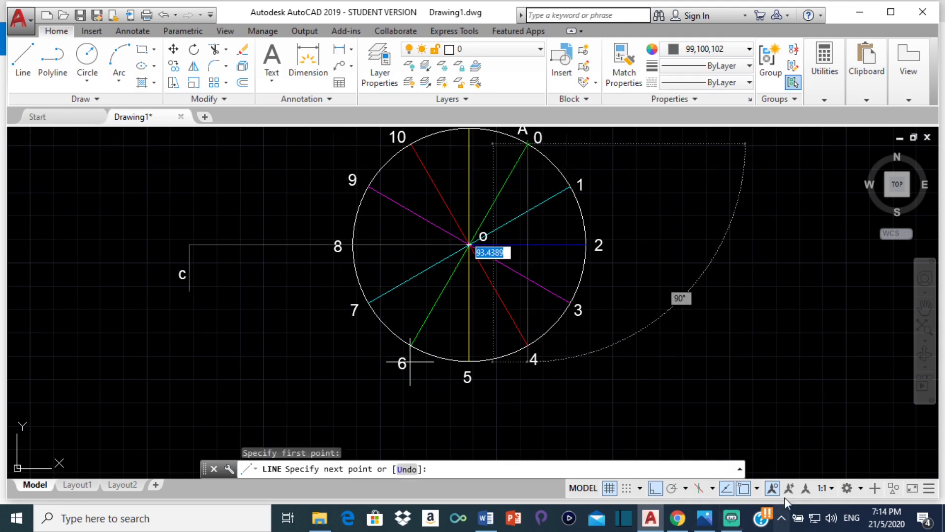
left_click(656, 488)
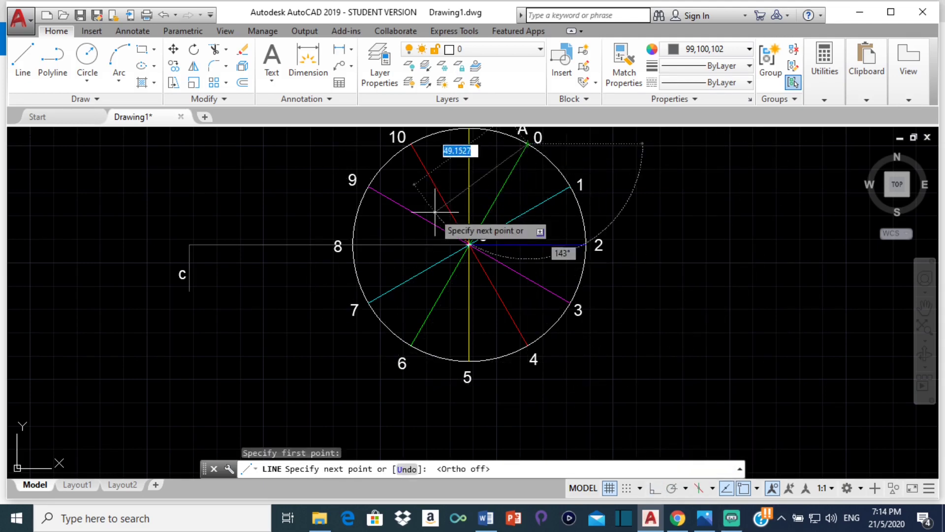
key("Escape")
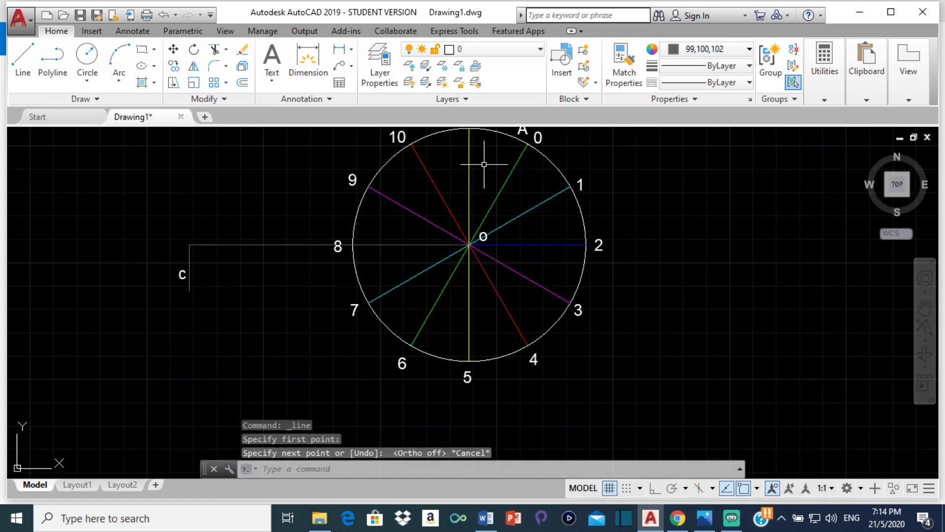
left_click(705, 49)
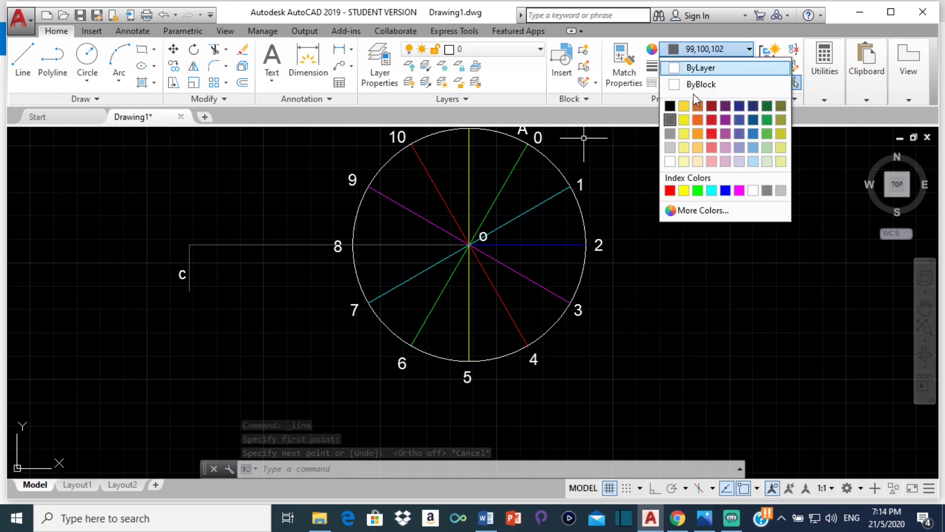
left_click(698, 191)
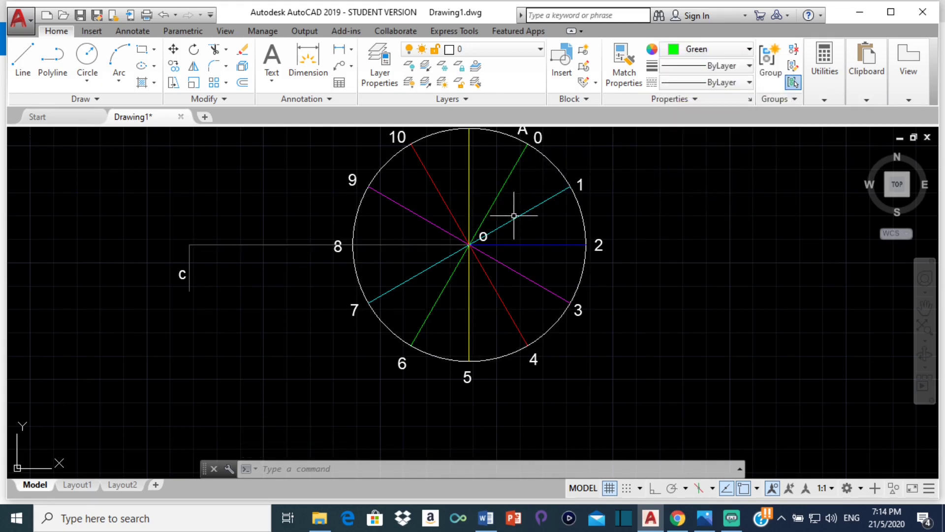
Draw a 180-unit green line from rim point 0 through pivot C.
left_click(23, 58)
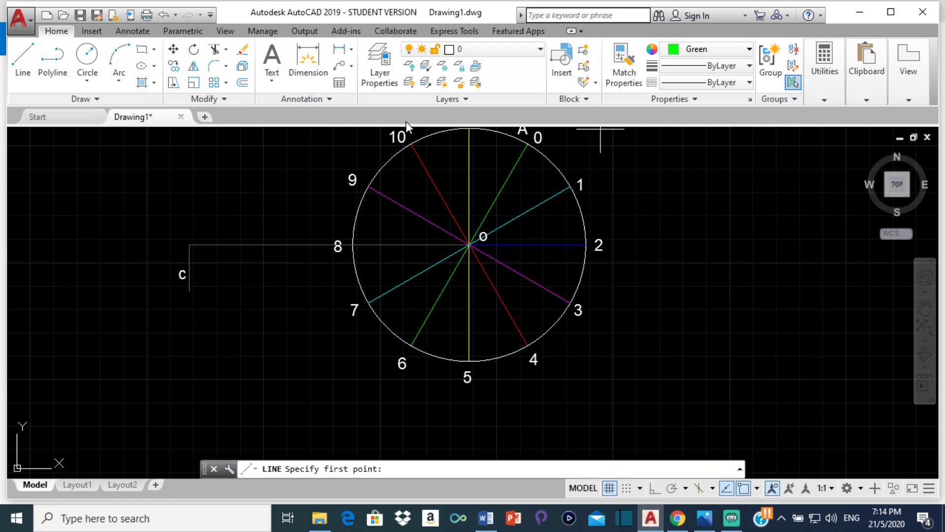
left_click(525, 145)
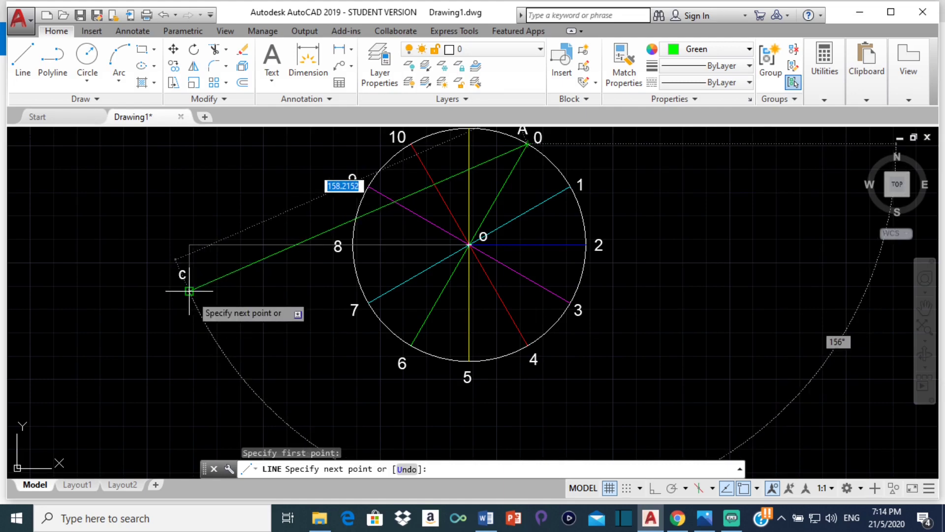
type("1")
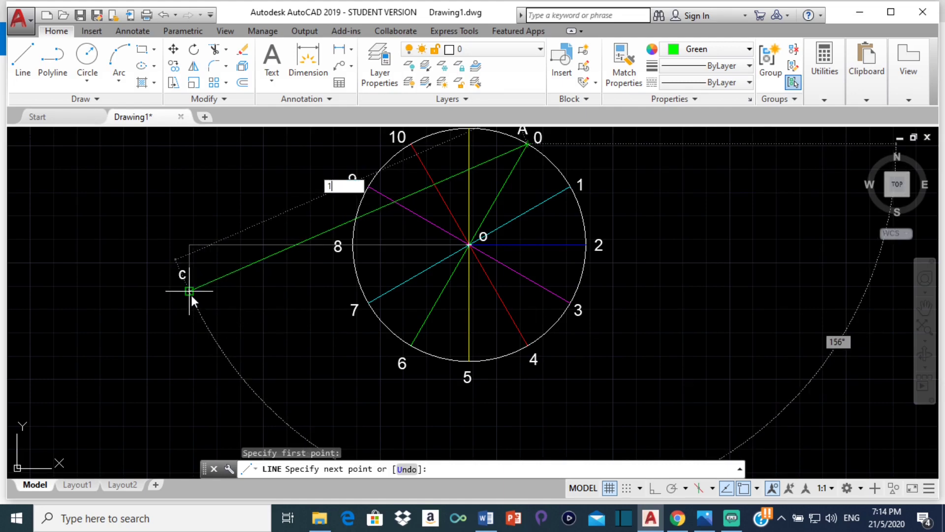
type("8")
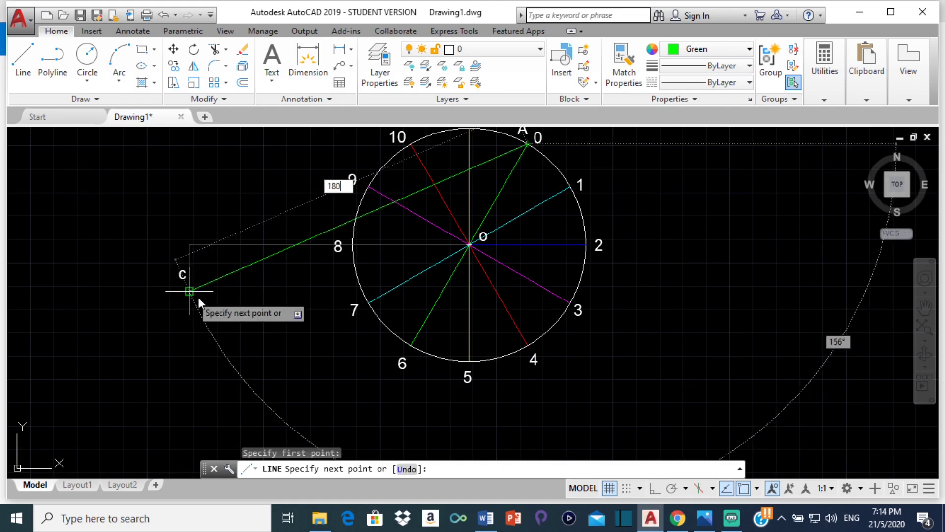
type("0")
key("Return")
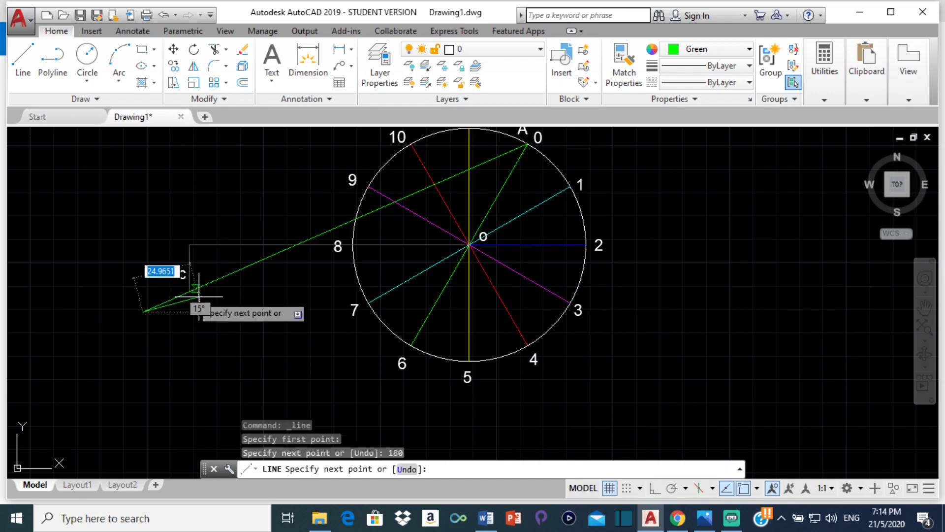
key("Return")
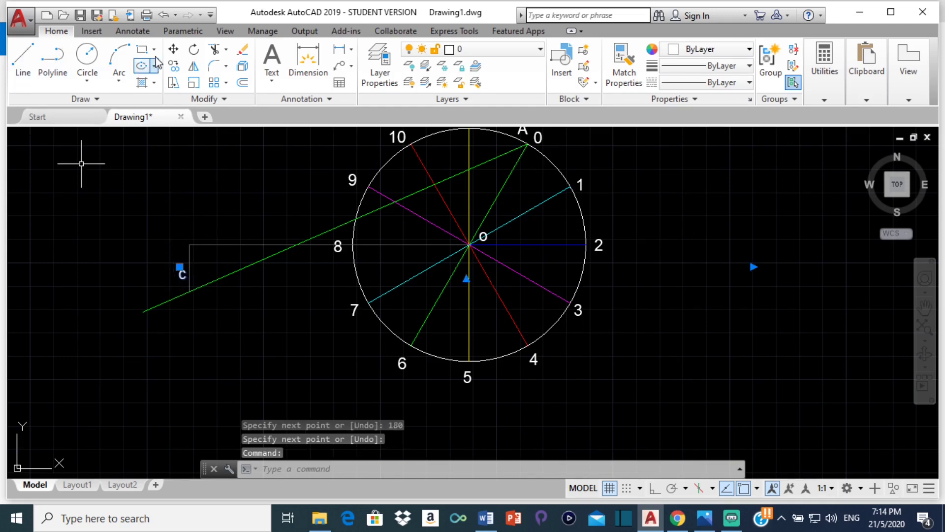
left_click(173, 66)
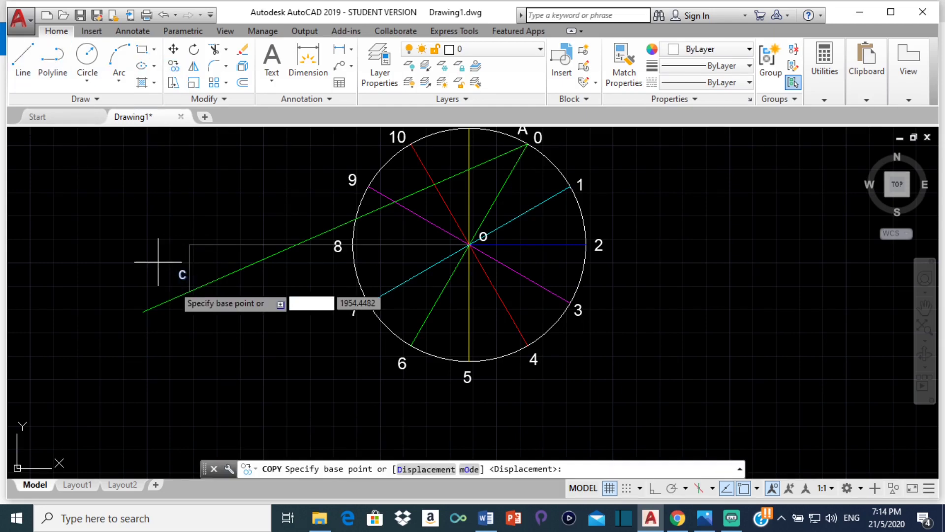
Copy the pivot label to the green rod's far end and change it to B.
left_click(182, 275)
scroll(145, 291, "up", 2)
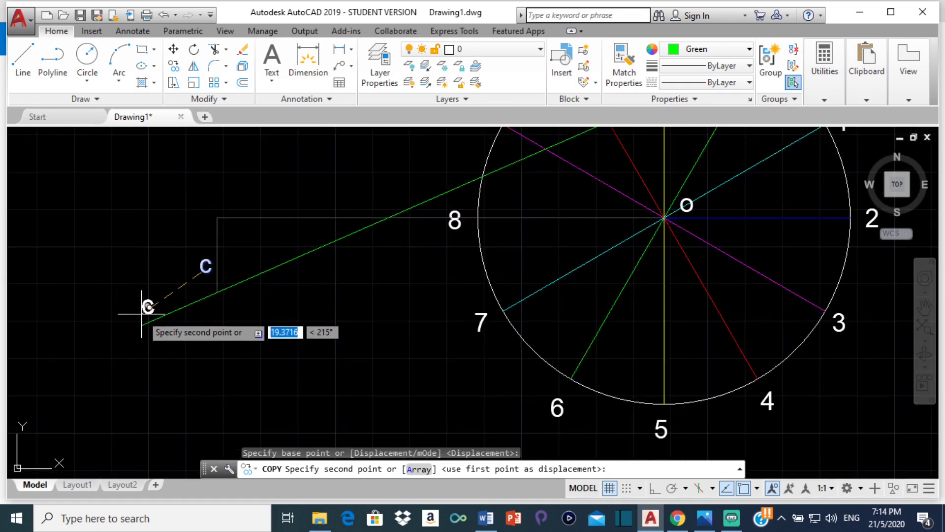
left_click(151, 312)
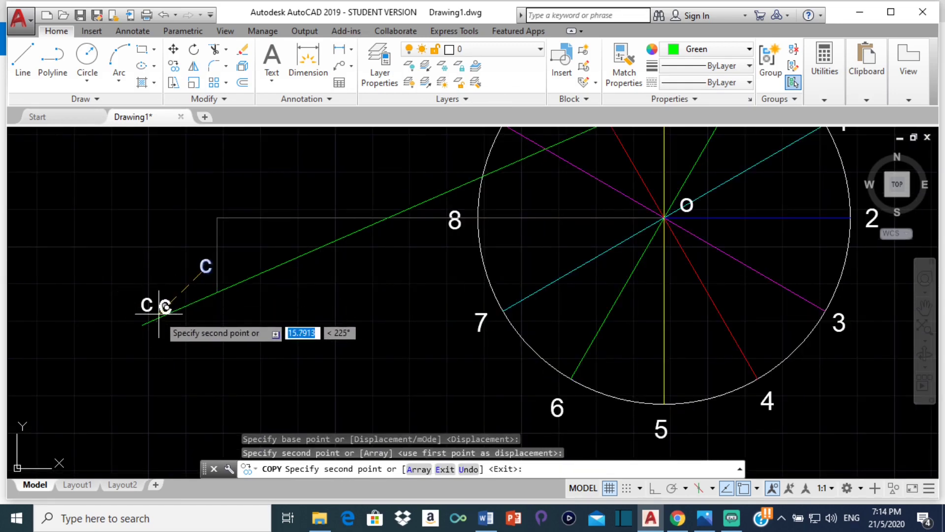
key("Escape")
left_click(146, 306)
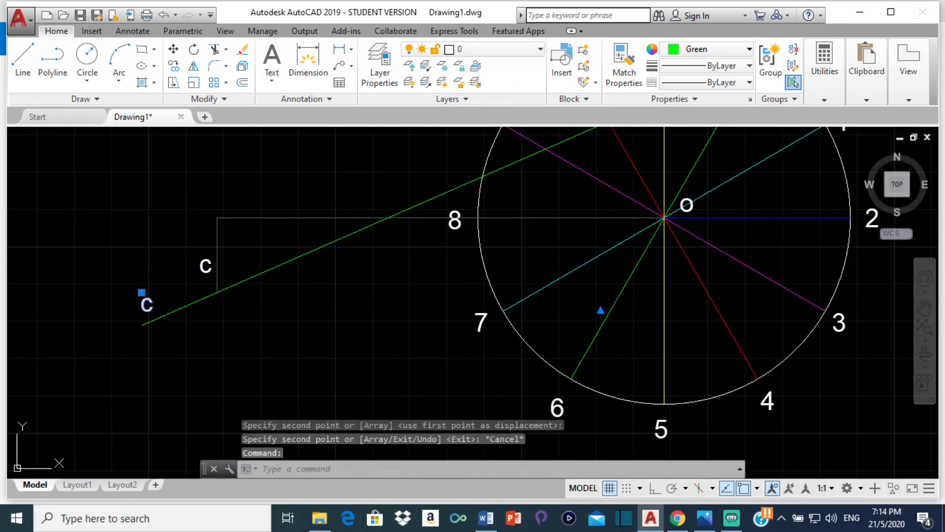
double_click(147, 306)
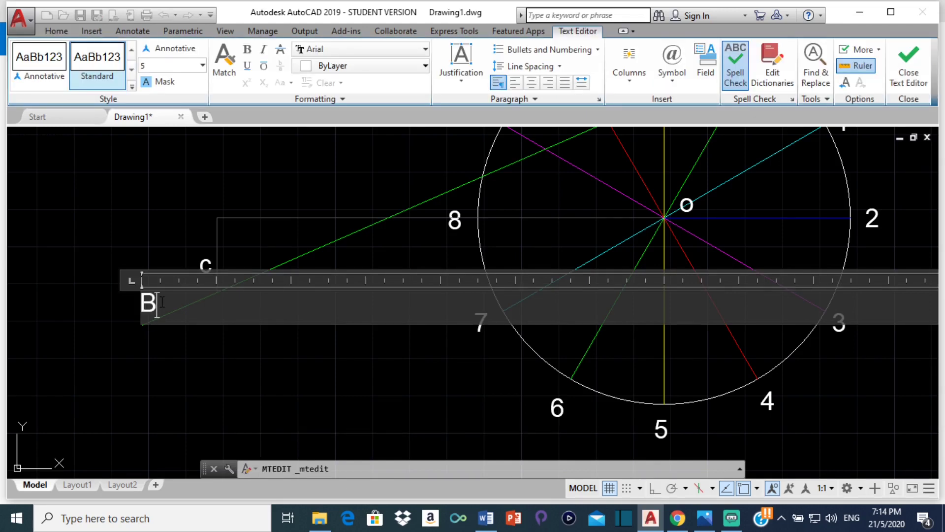
left_click(199, 231)
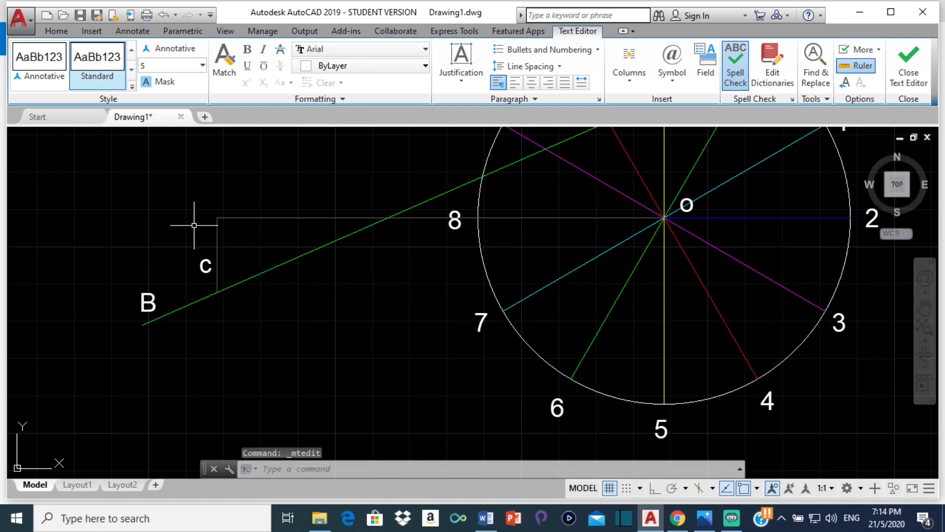
Retype the lowercase pivot label c as uppercase C.
left_click(205, 265)
double_click(209, 268)
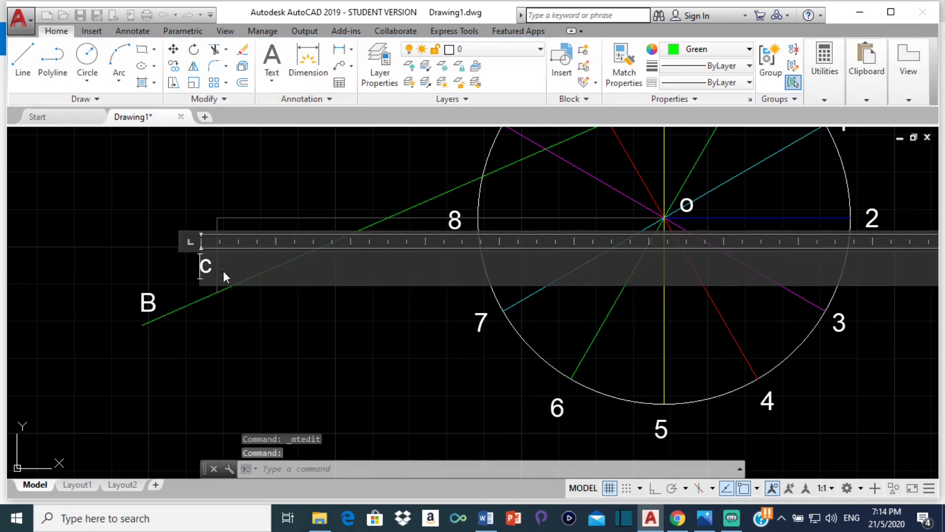
key("BackSpace")
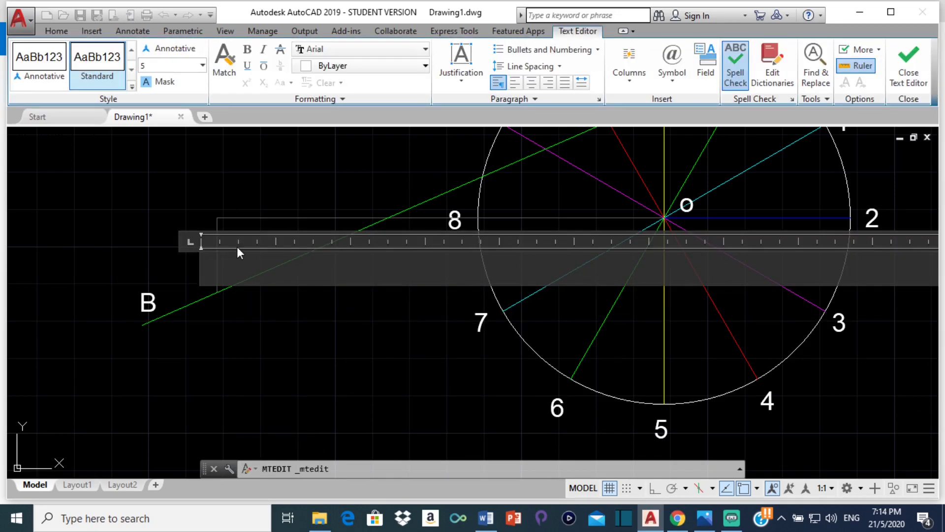
type("C")
left_click(118, 215)
scroll(339, 236, "down", 4)
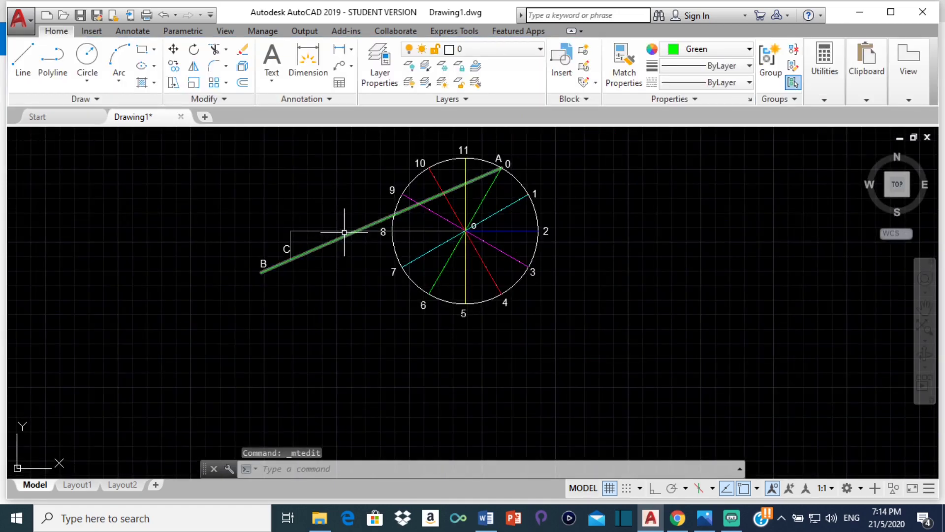
Draw a 180-unit rod line from rim point 1 through pivot C.
scroll(369, 232, "up", 2)
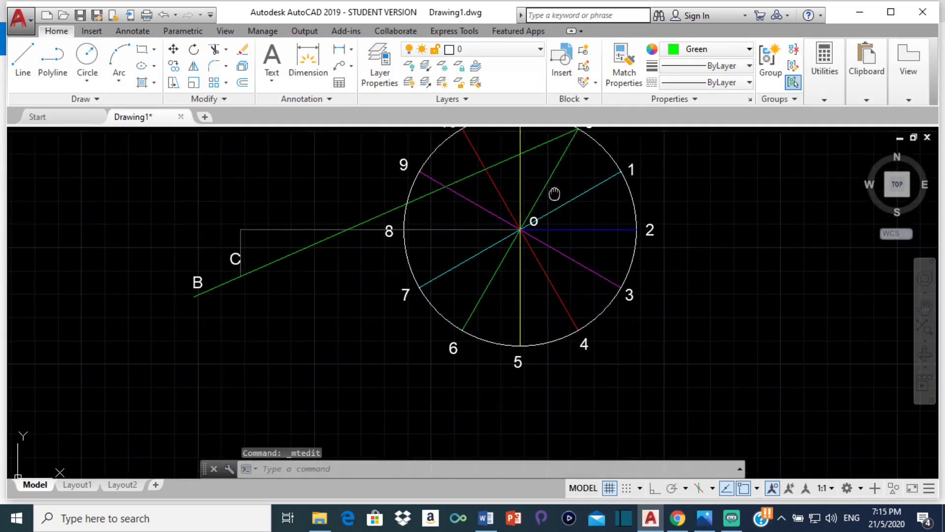
scroll(487, 211, "up", 3)
scroll(482, 228, "down", 2)
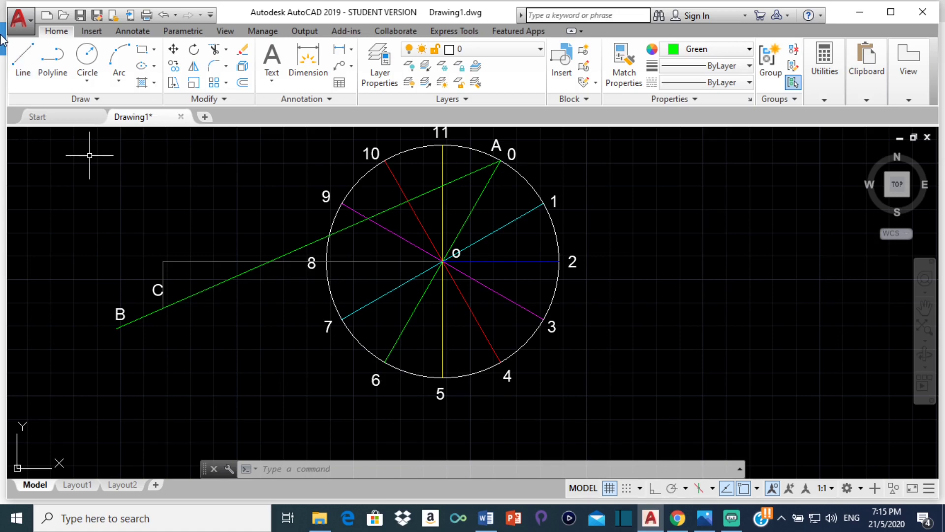
left_click(34, 55)
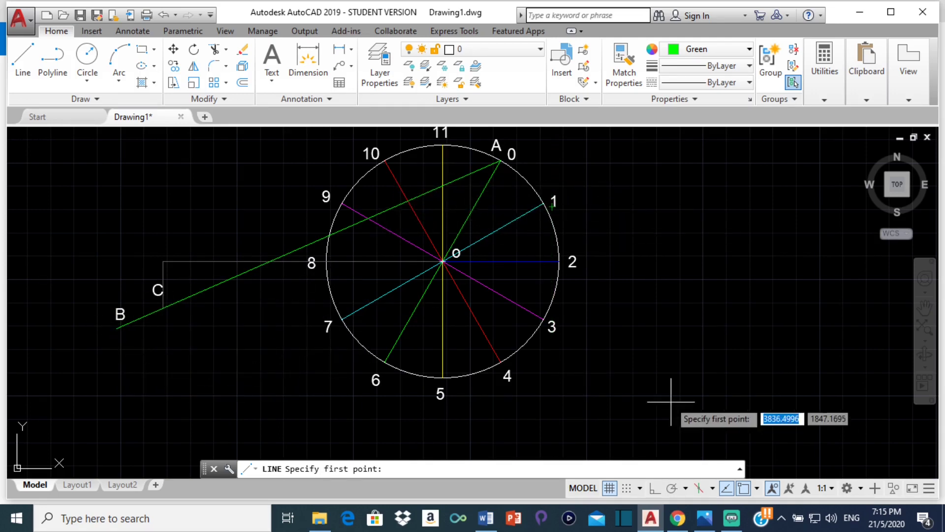
left_click(542, 201)
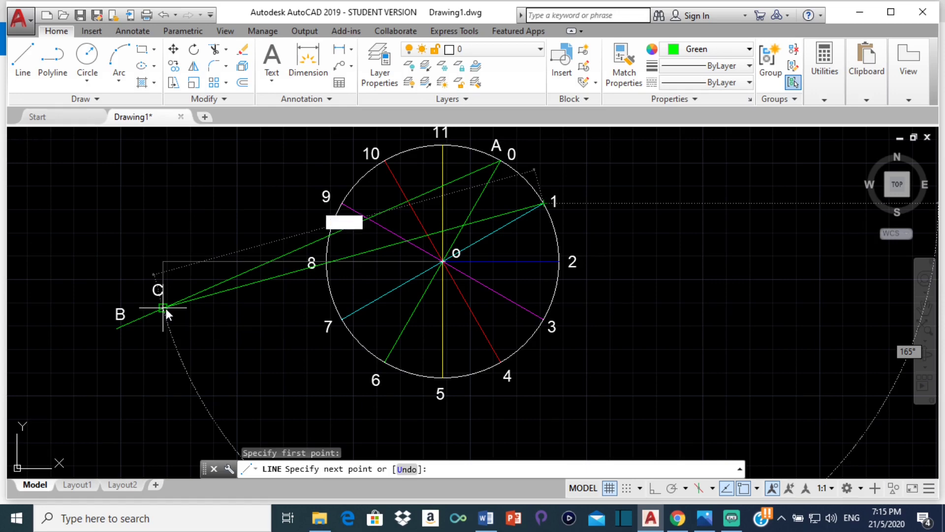
type("18")
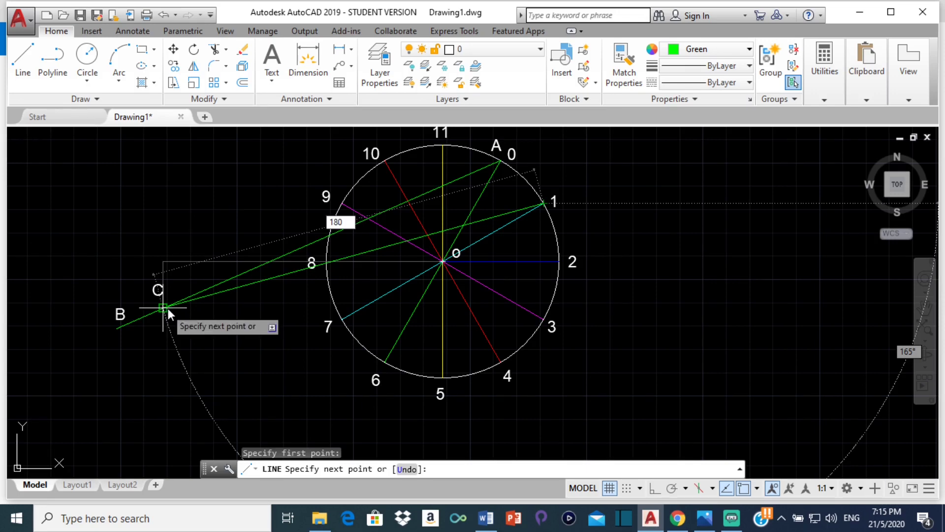
type("0")
key("Return")
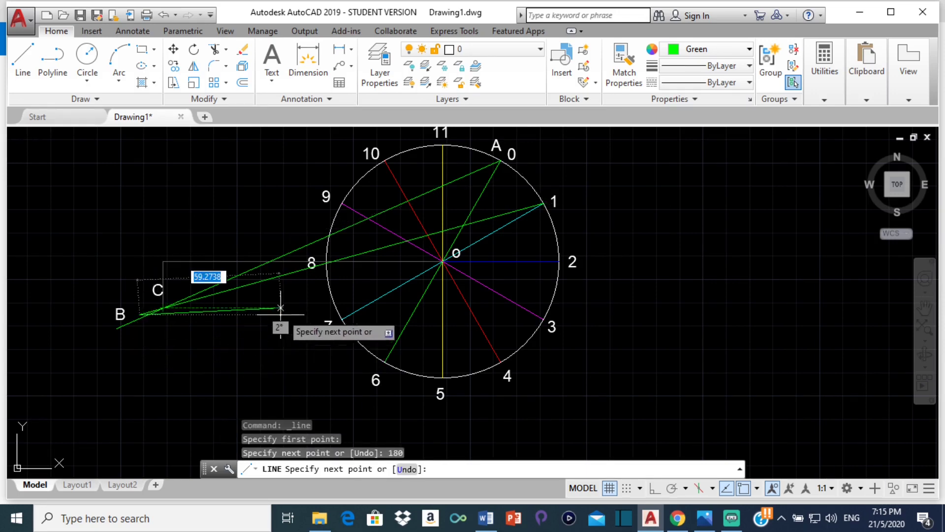
key("Return")
Recolour the new point-1 rod line cyan.
left_click(376, 248)
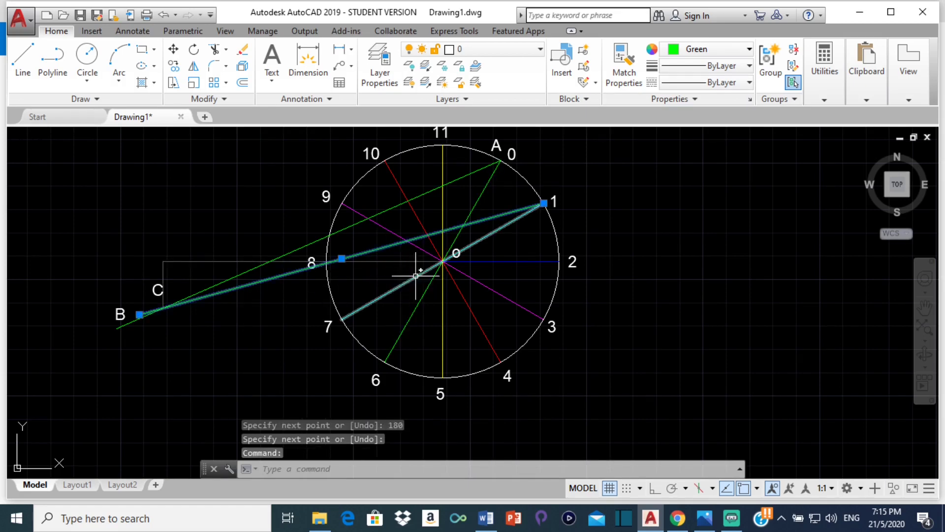
left_click(722, 48)
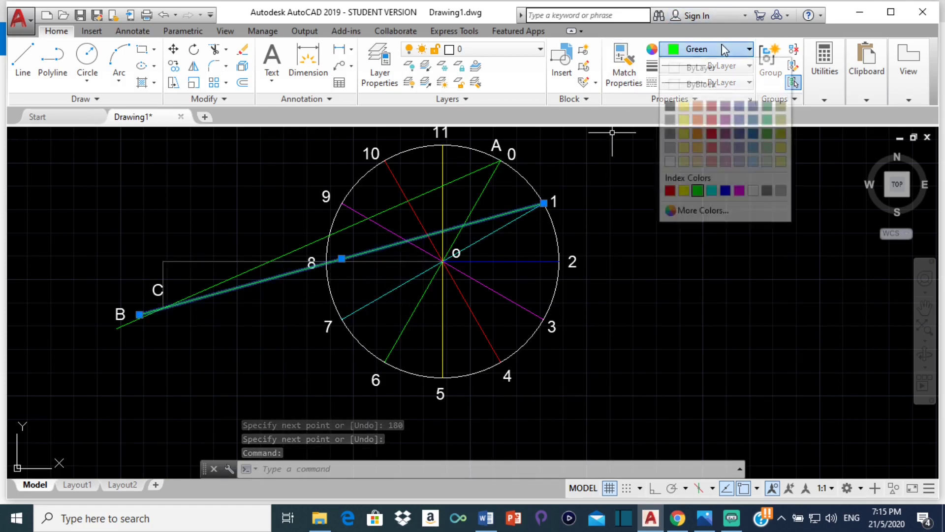
left_click(712, 190)
key("Escape")
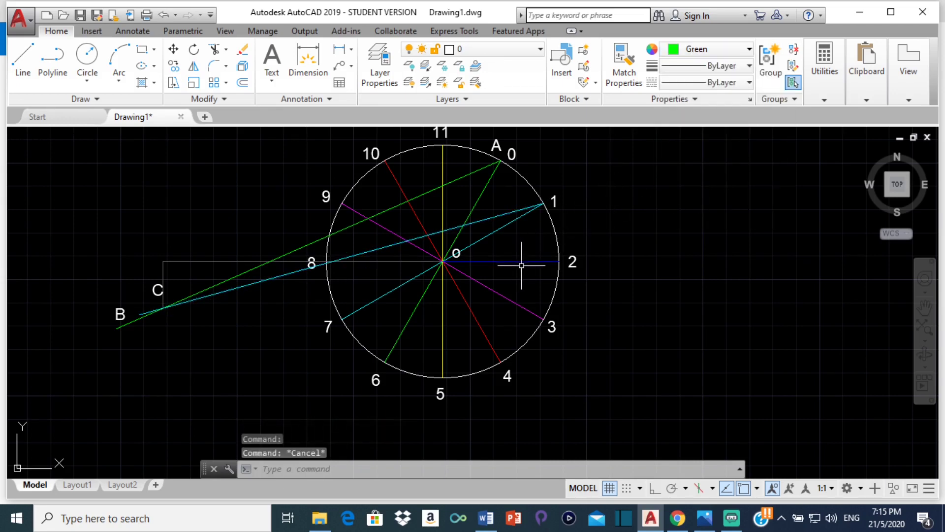
left_click(734, 51)
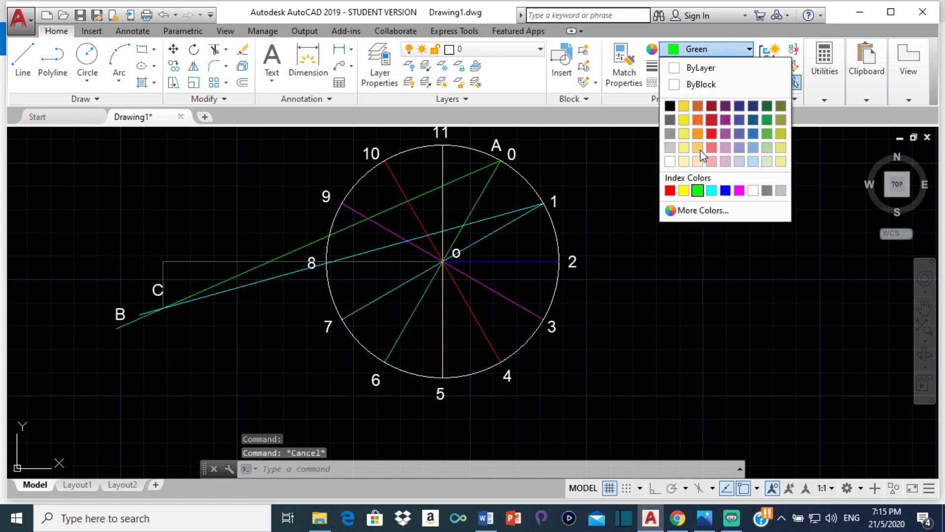
Set the colour to blue and draw a 180-unit rod from rim point 2 through pivot C.
left_click(724, 191)
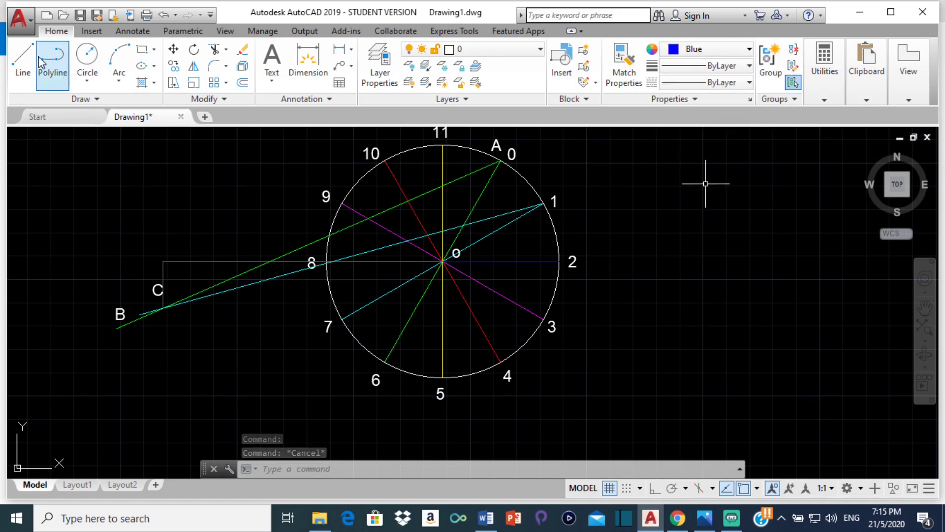
type("l")
key("Return")
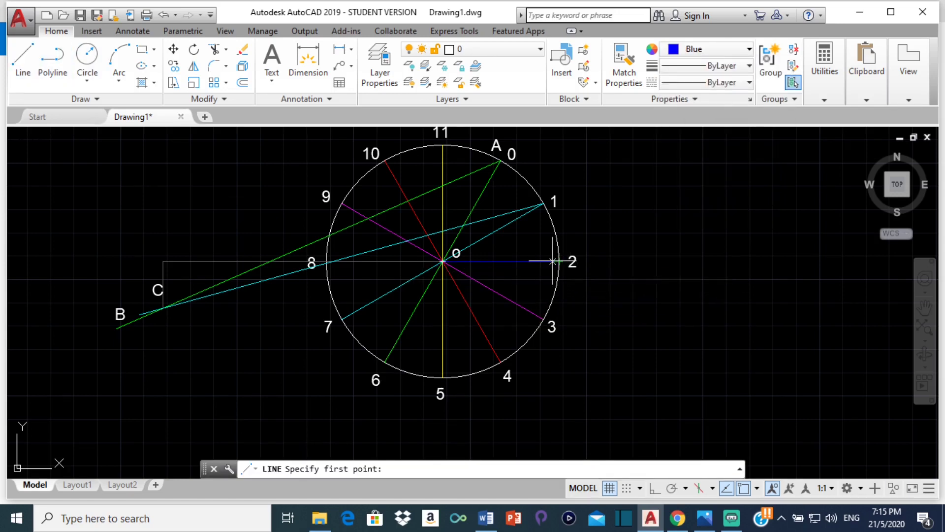
left_click(559, 261)
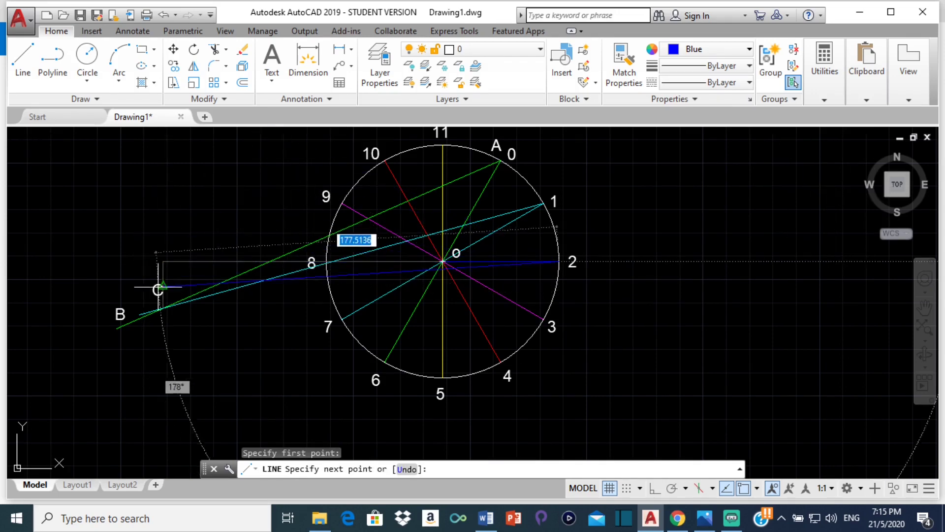
scroll(150, 297, "up", 4)
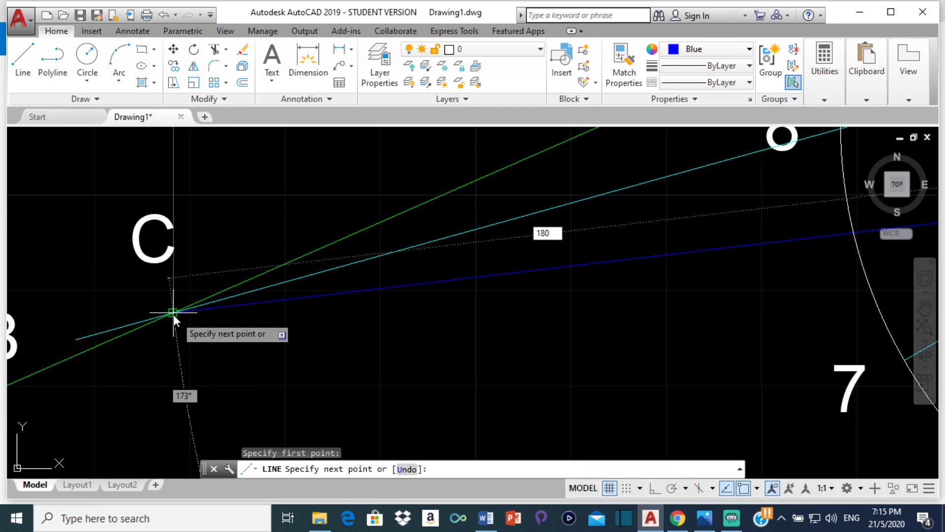
key("Return")
key("Return")
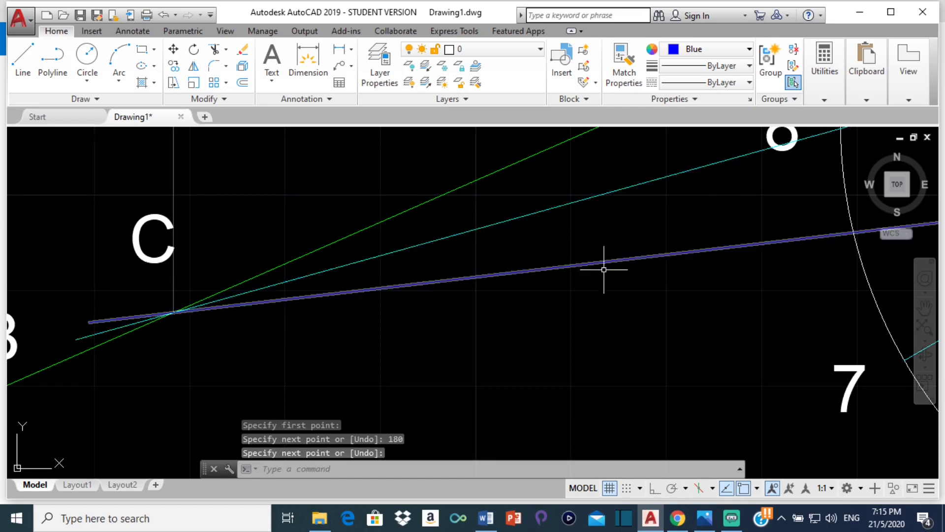
Recentre the view on the numbered circle and make magenta the current colour.
scroll(604, 269, "down", 5)
middle_click_drag(654, 206, 352, 269)
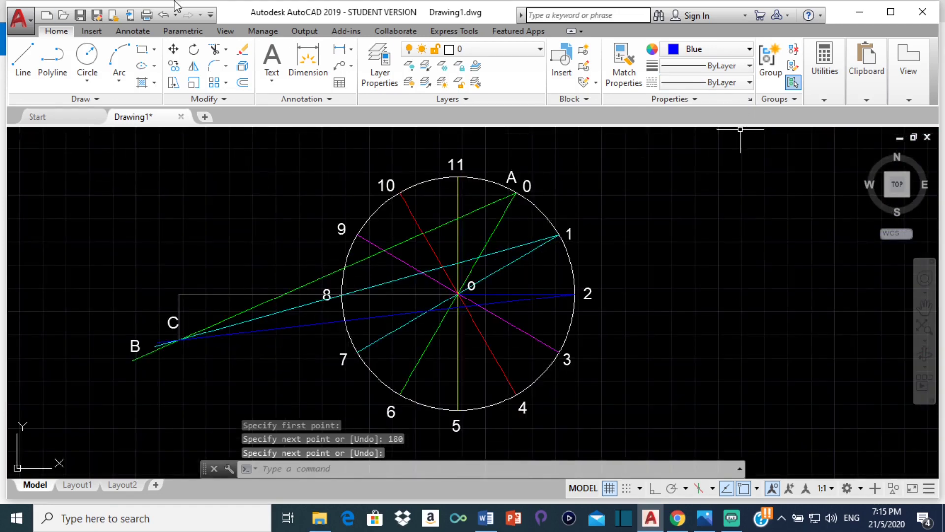
left_click(738, 49)
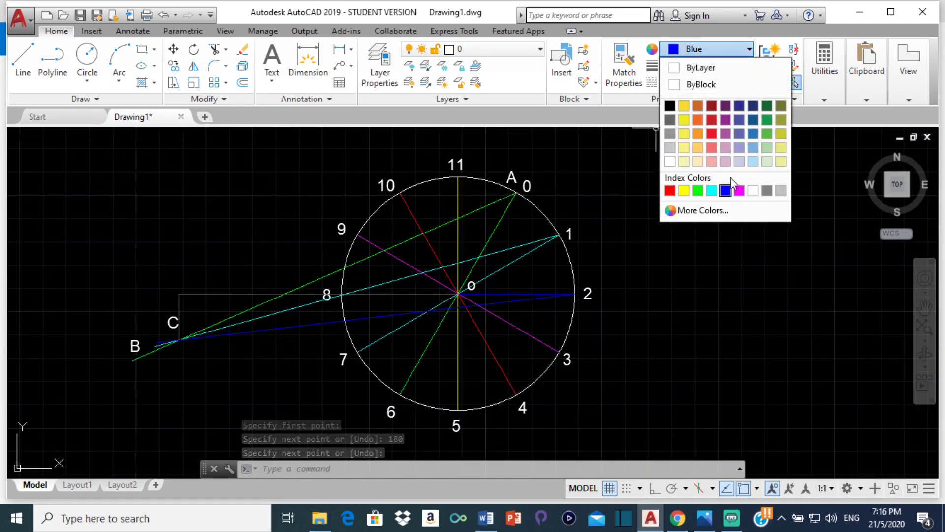
left_click(739, 191)
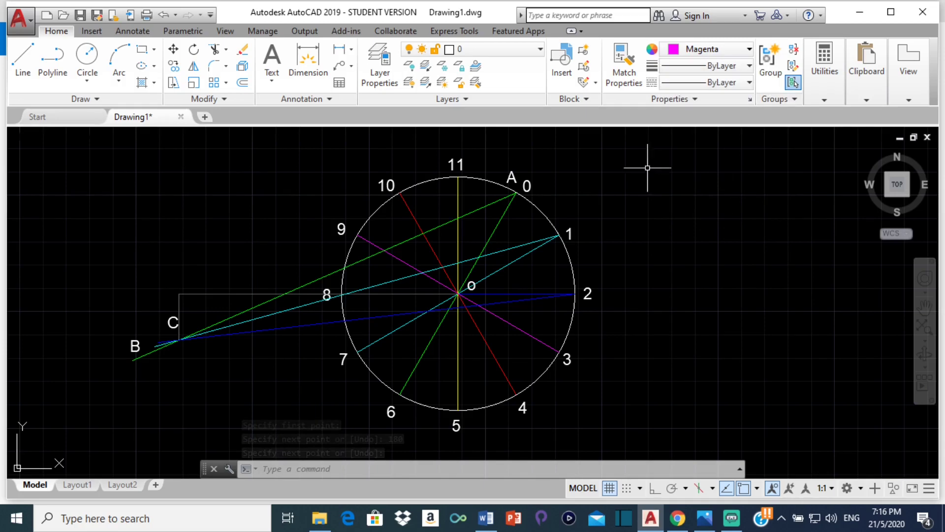
Draw the magenta 180-unit rod from rim point 3 through pivot C.
left_click(25, 54)
left_click(559, 351)
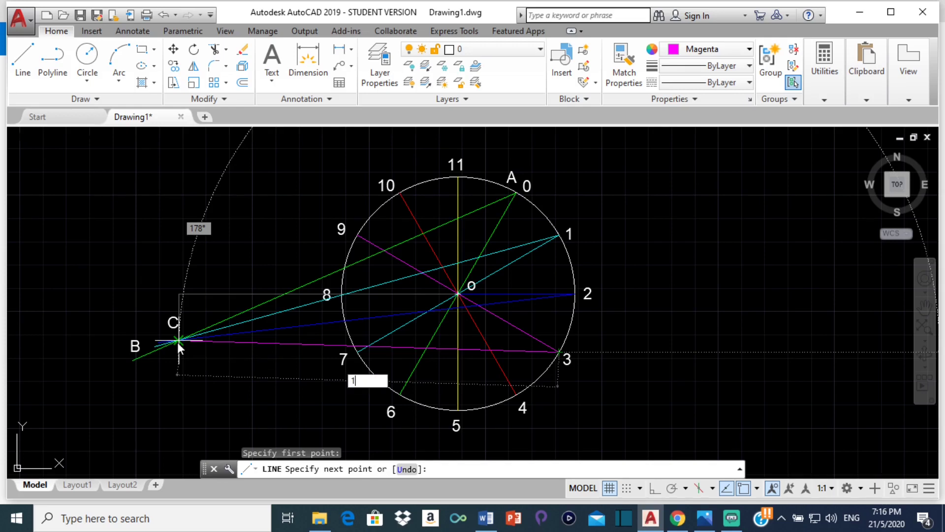
type("180")
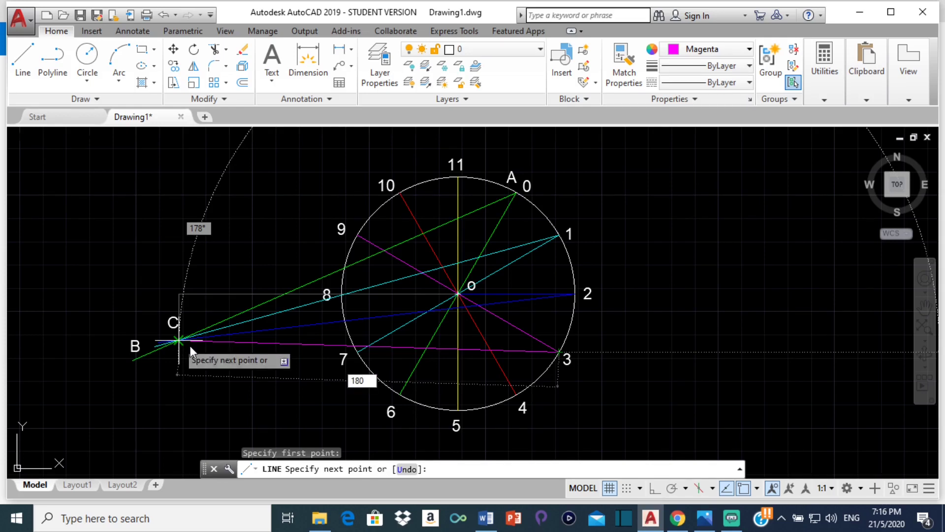
key("Return")
key("Return")
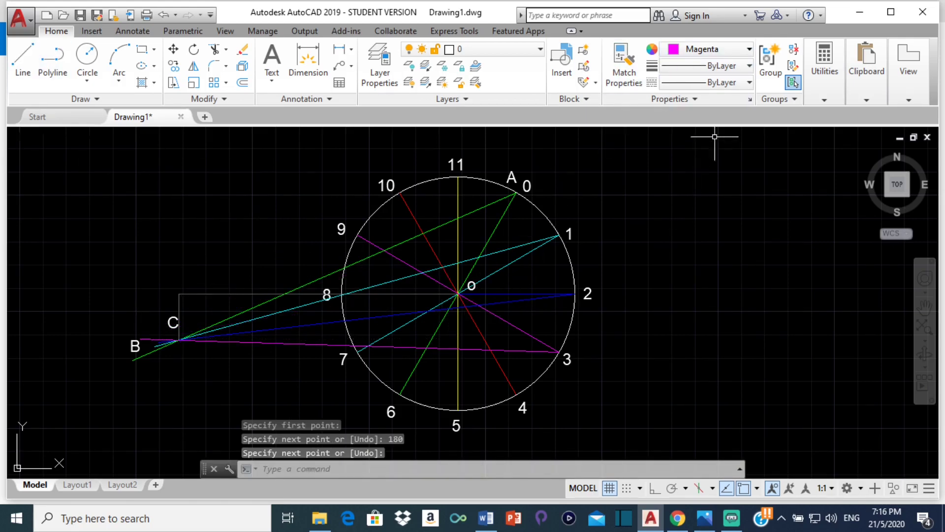
Switch the drawing colour to red, briefly passing through yellow.
left_click(709, 49)
left_click(684, 190)
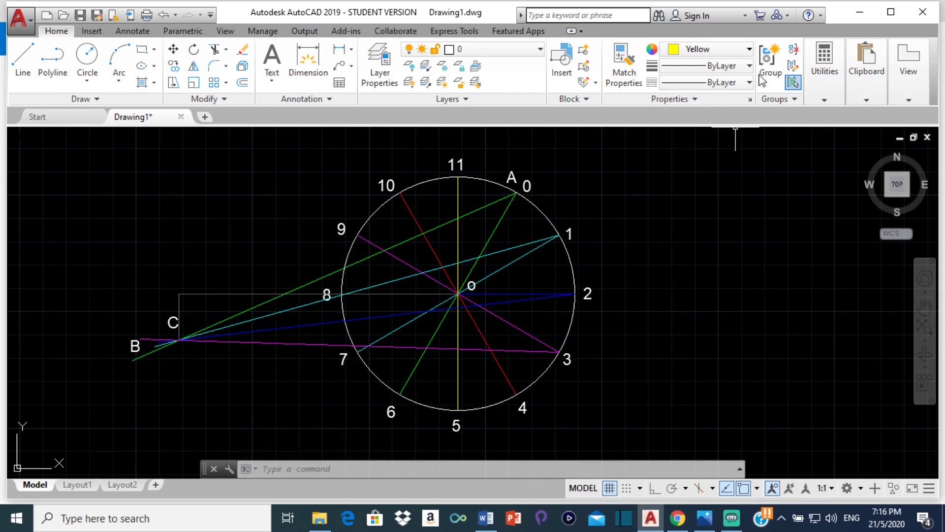
left_click(729, 48)
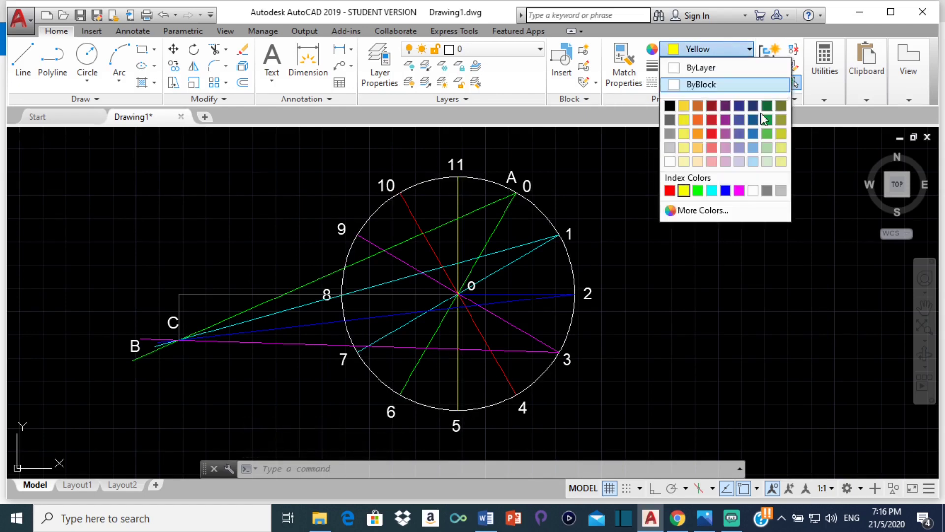
left_click(671, 190)
type("l")
key("Return")
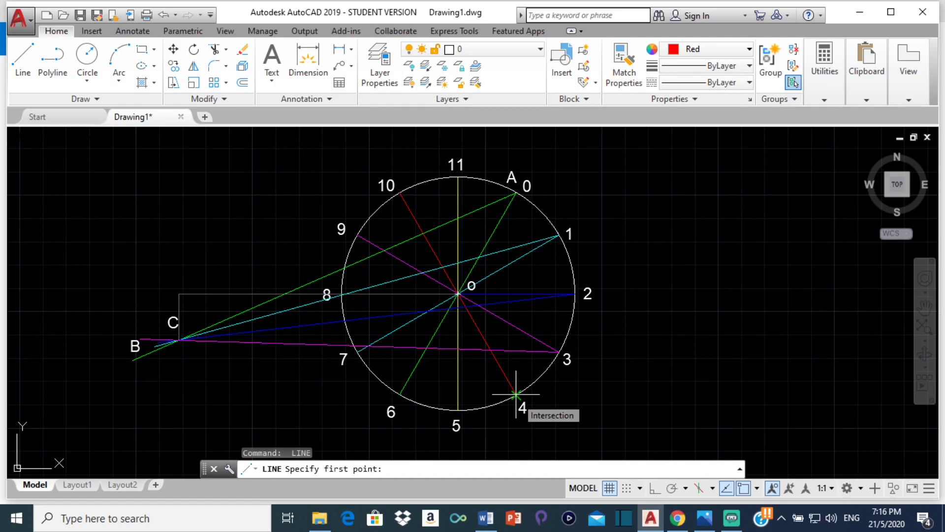
Draw a red 180-unit rod from rim point 4 through pivot C.
scroll(516, 394, "up", 5)
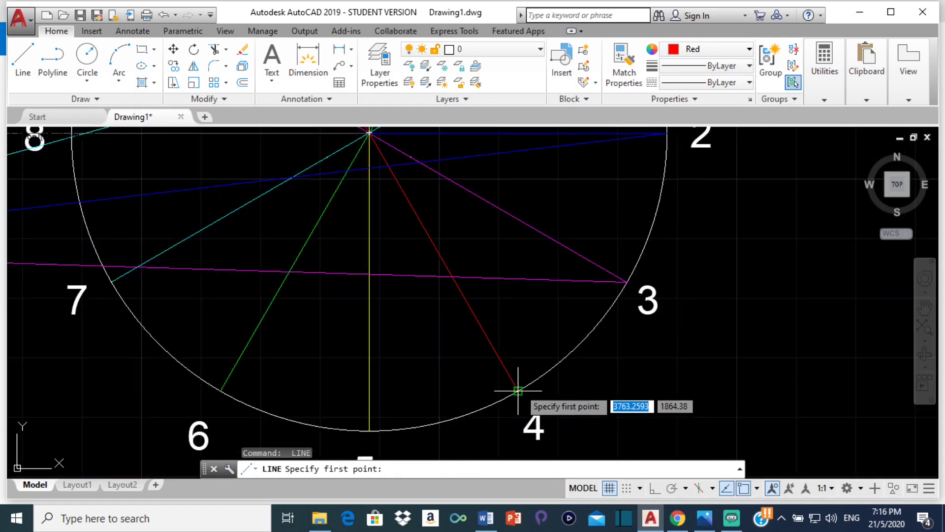
left_click(517, 392)
scroll(517, 391, "down", 5)
scroll(302, 231, "up", 2)
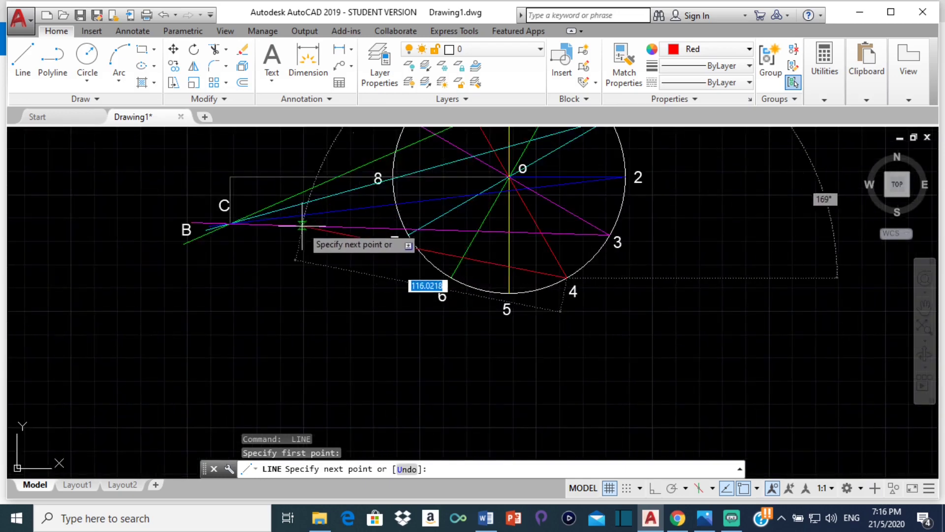
scroll(229, 215, "up", 5)
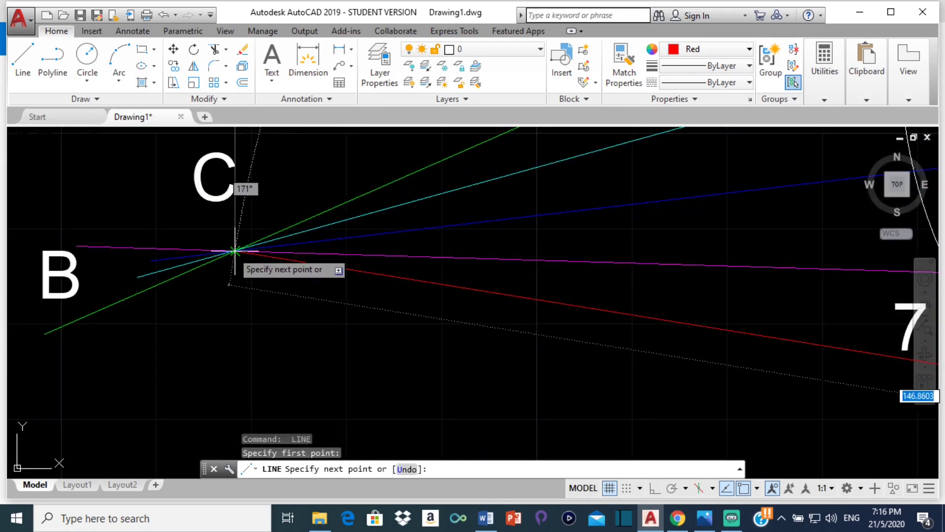
type("180")
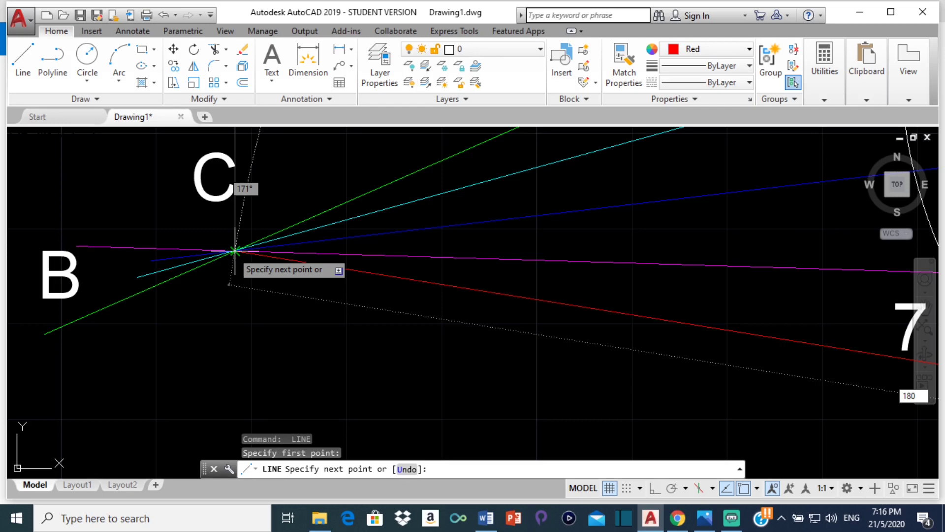
key("Return")
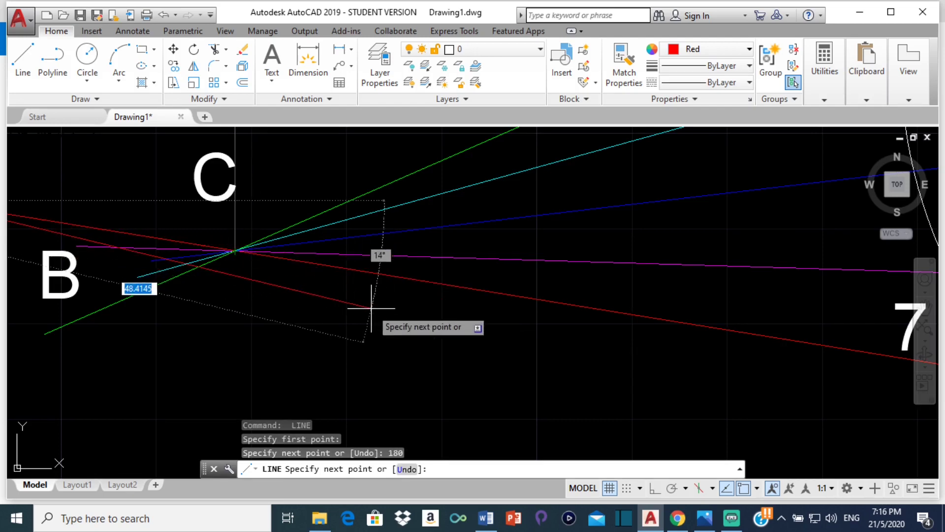
key("Return")
scroll(354, 296, "down", 5)
mouse_move(354, 295)
middle_mouse_down()
mouse_move(372, 285)
mouse_move(263, 250)
middle_mouse_up()
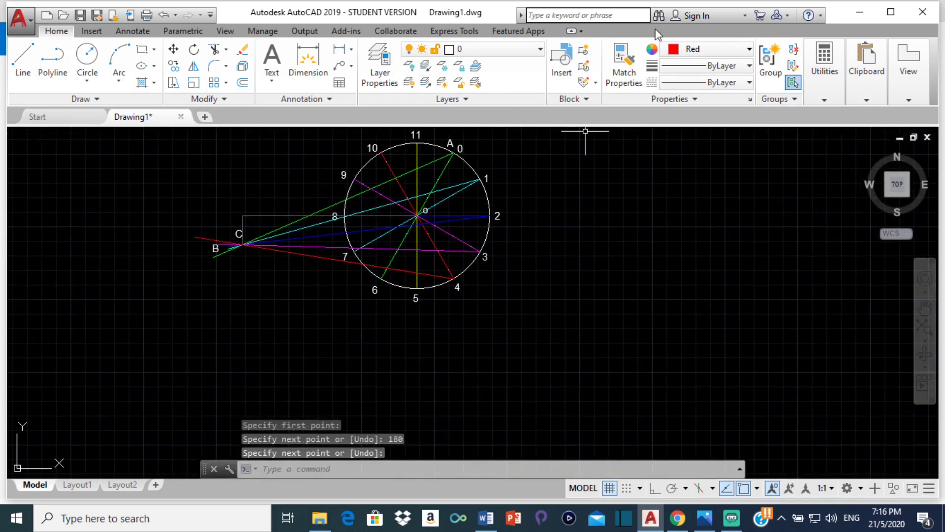
left_click(731, 53)
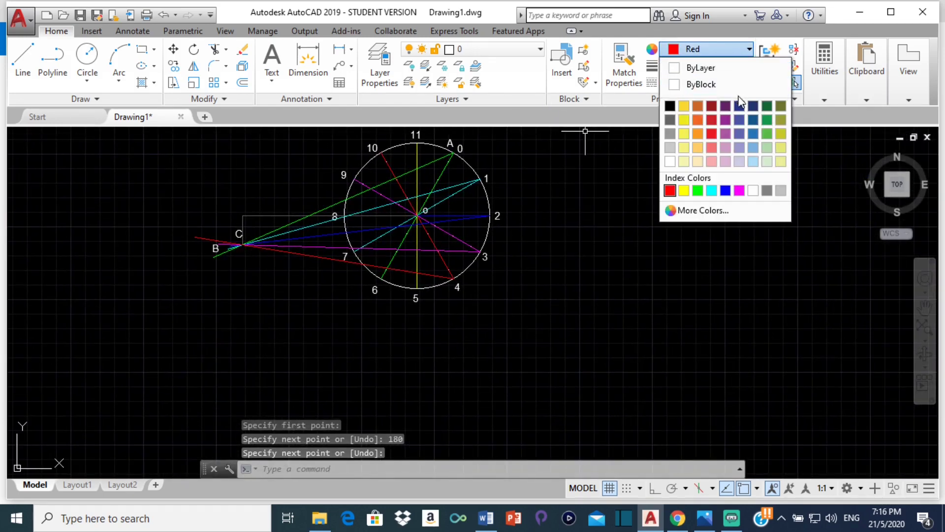
Draw a yellow 180-unit rod line from rim point 5 through pivot C.
left_click(680, 188)
left_click(23, 59)
scroll(416, 288, "up", 5)
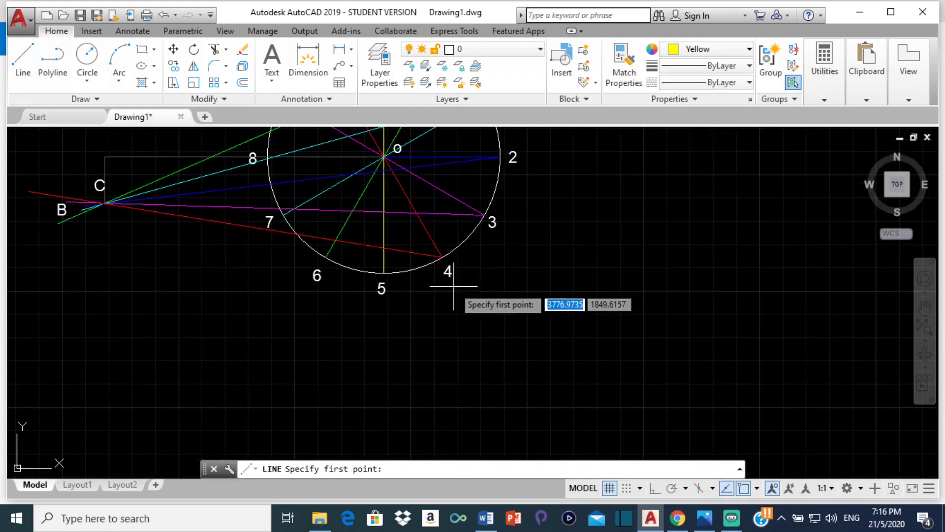
left_click(363, 263)
scroll(256, 232, "down", 5)
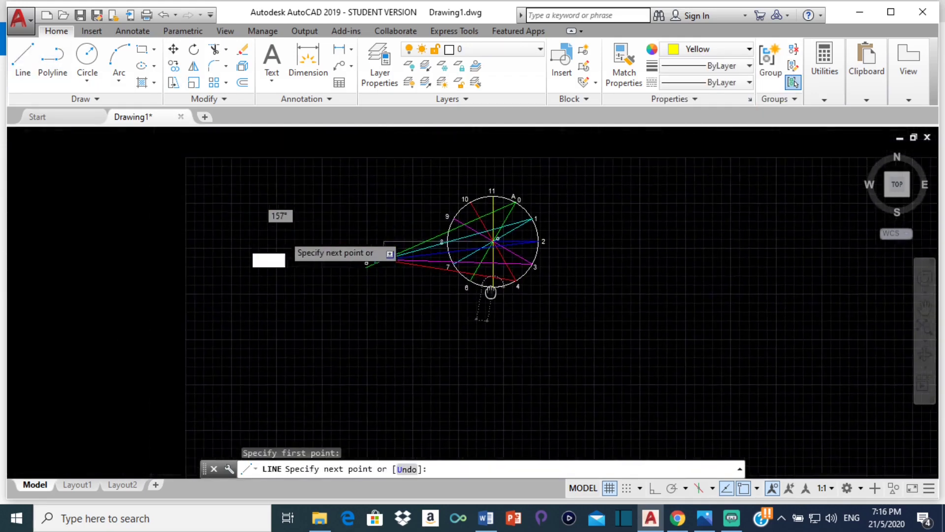
scroll(391, 264, "up", 6)
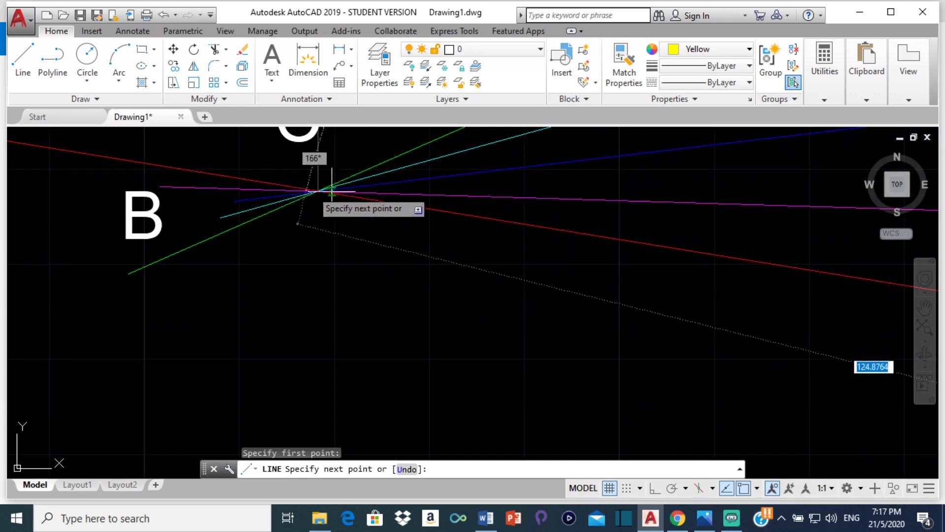
left_click(318, 191)
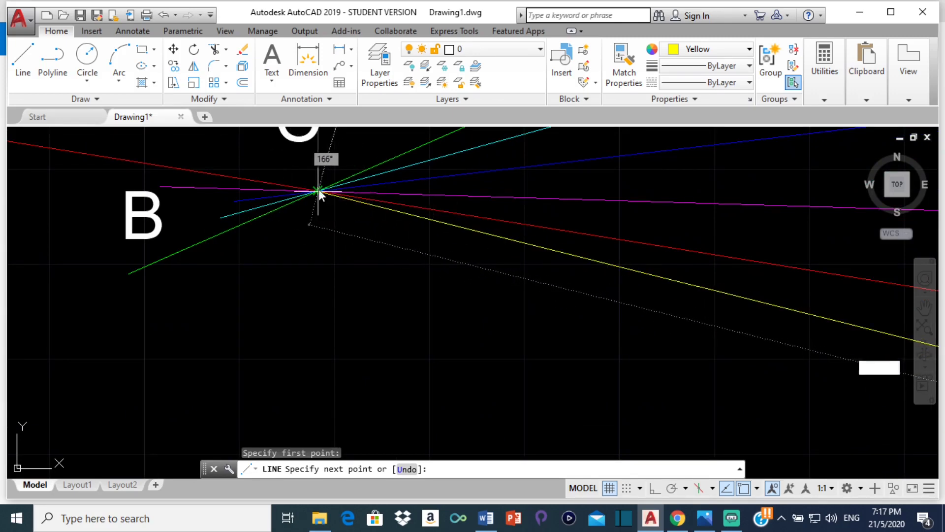
type("180")
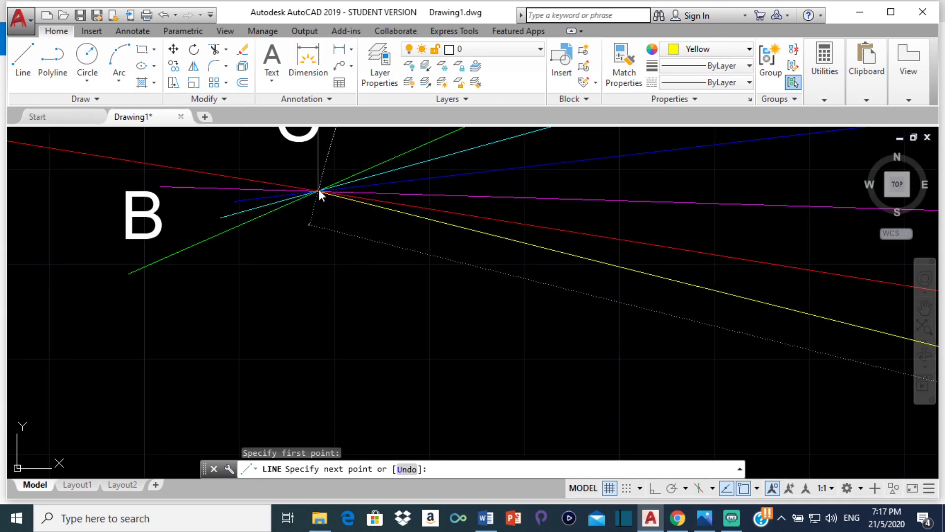
key("Return")
key("Return")
scroll(446, 235, "down", 4)
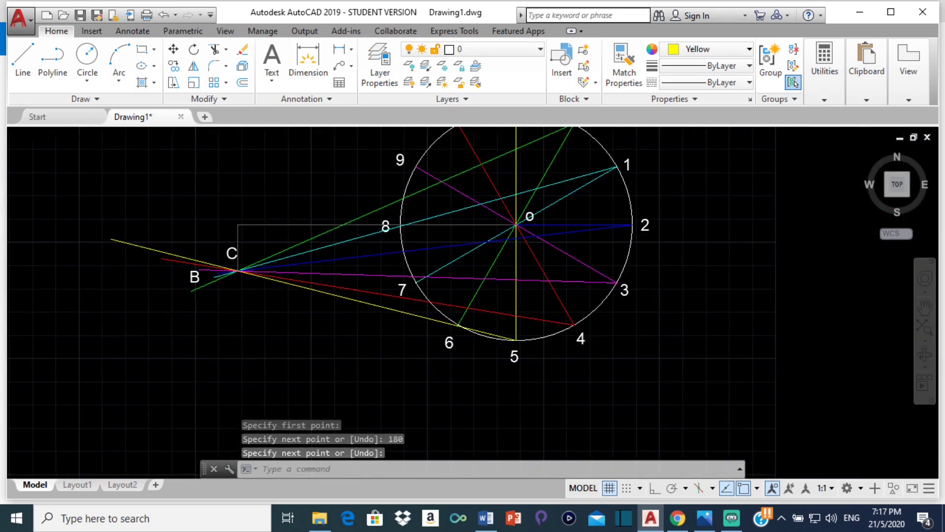
Draw a green 180-unit rod line from rim point 6 through pivot C.
left_click(729, 50)
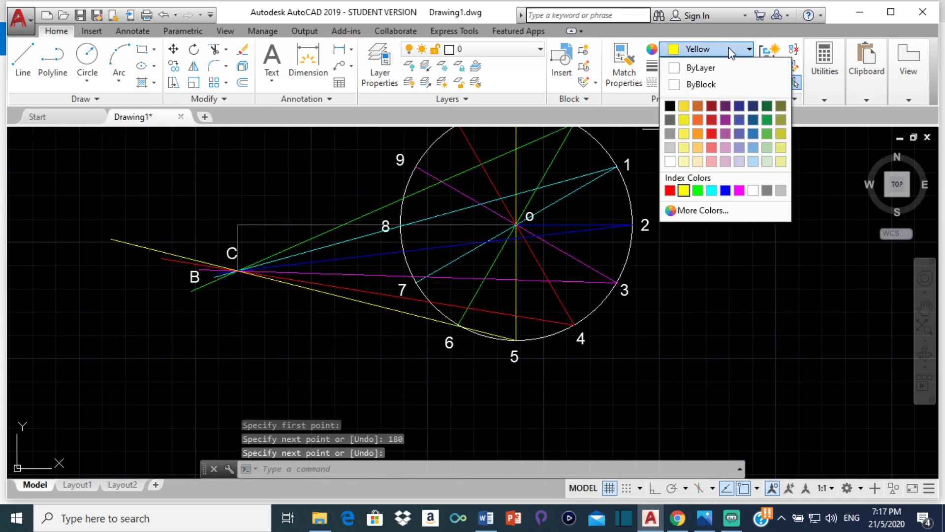
left_click(698, 190)
left_click(23, 58)
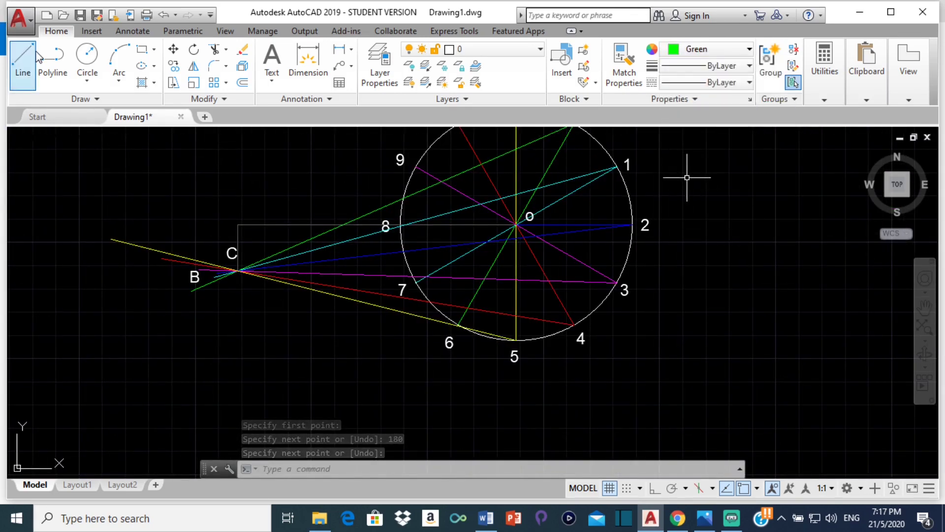
scroll(443, 320, "up", 6)
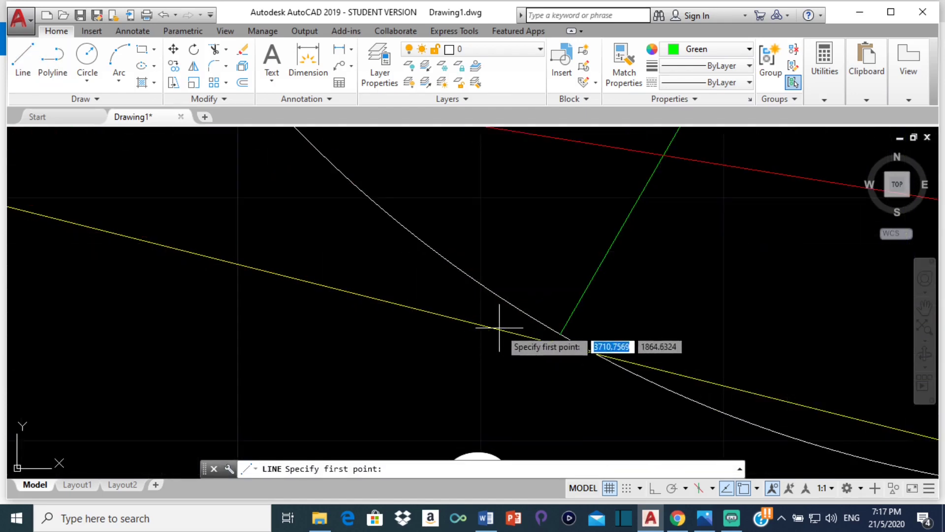
left_click(560, 332)
scroll(560, 335, "down", 3)
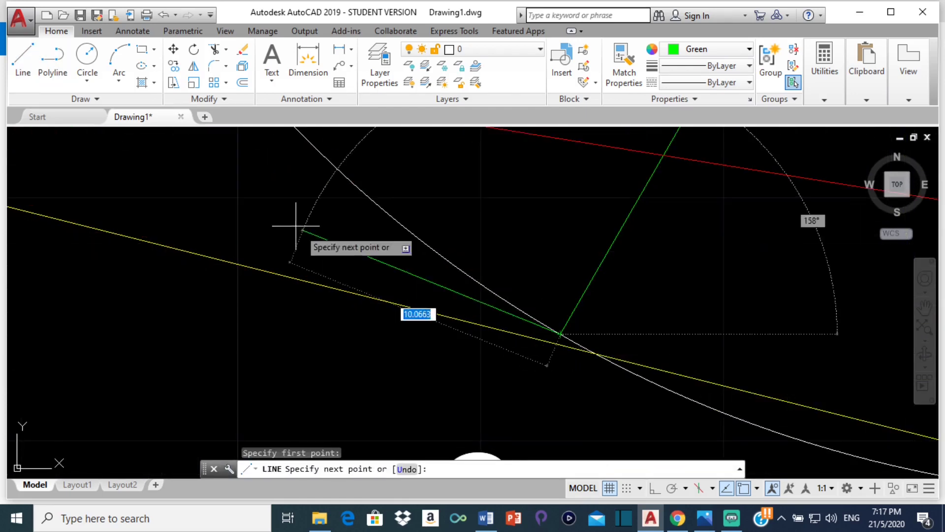
mouse_move(566, 340)
middle_mouse_down()
mouse_move(489, 245)
mouse_move(742, 288)
middle_mouse_up()
scroll(367, 221, "up", 6)
mouse_move(421, 178)
middle_mouse_down()
mouse_move(433, 165)
mouse_move(447, 213)
middle_mouse_up()
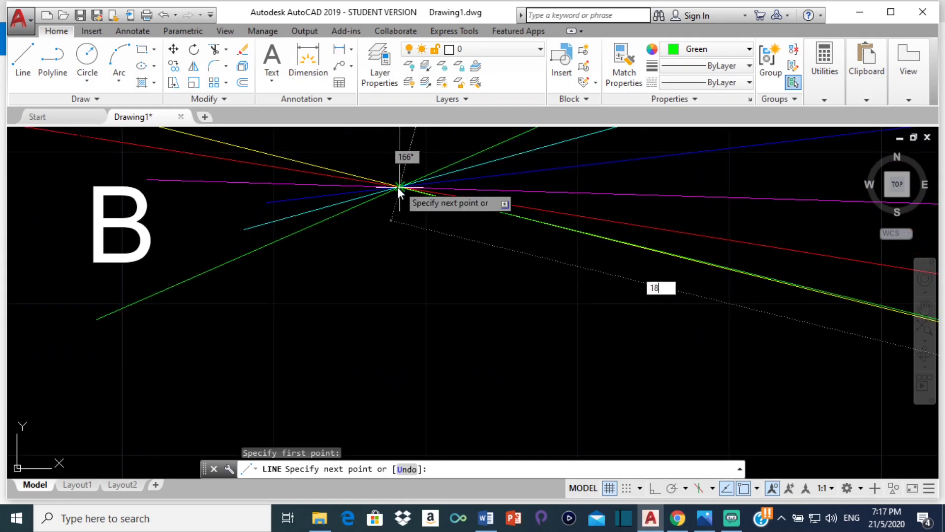
type("180")
key("Return")
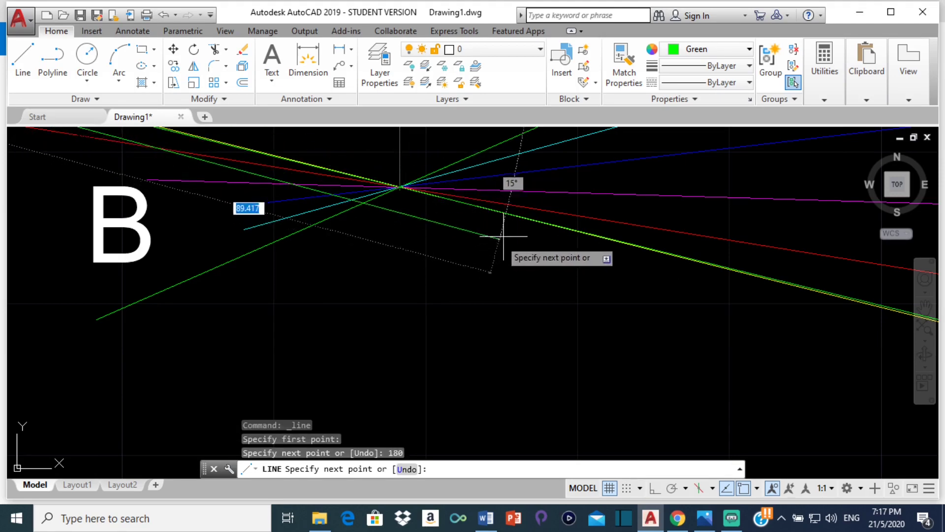
key("Return")
scroll(443, 179, "down", 6)
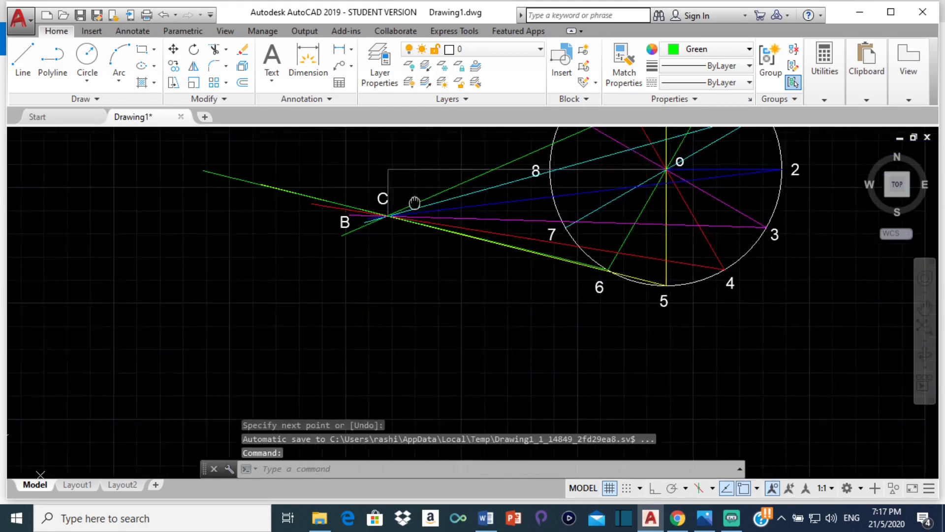
middle_click_drag(415, 203, 345, 241)
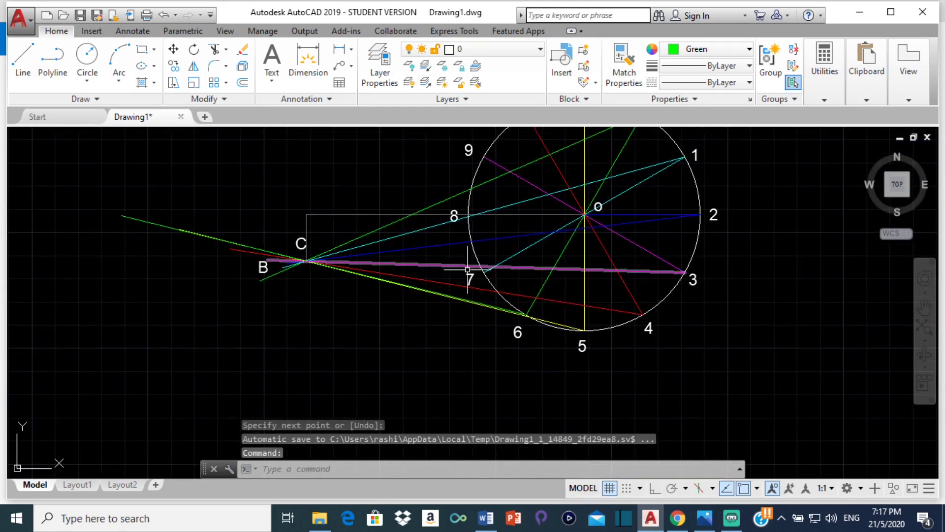
scroll(187, 245, "up", 4)
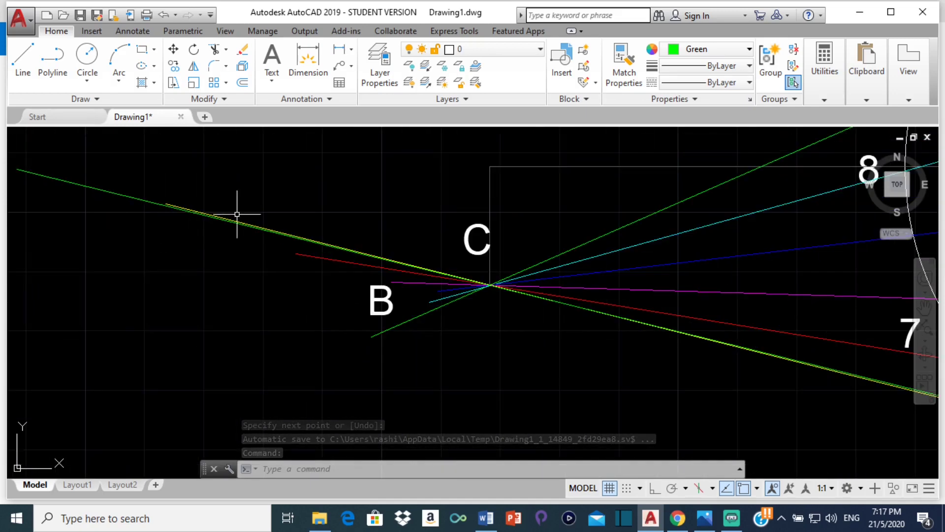
scroll(542, 188, "down", 4)
middle_click_drag(544, 190, 188, 234)
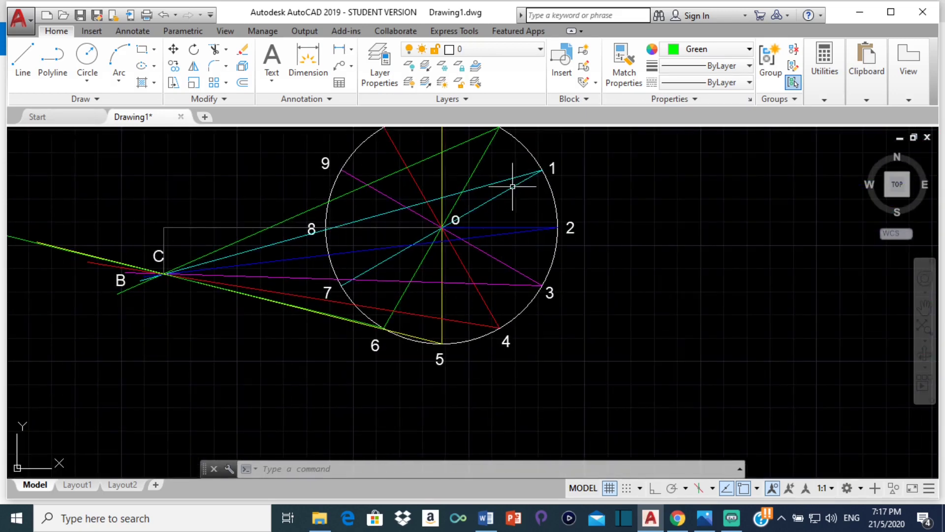
left_click(725, 51)
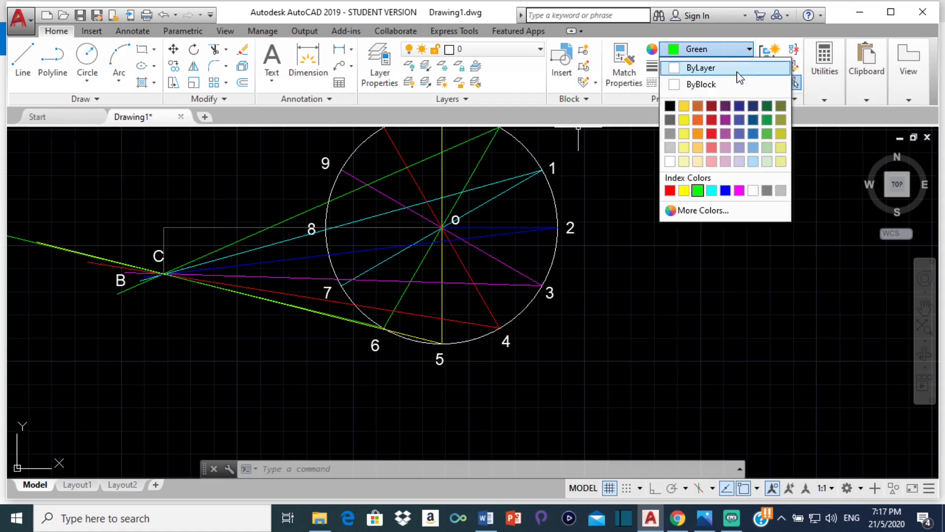
Draw a cyan 180-unit rod line from rim point 7 through pivot C.
left_click(711, 191)
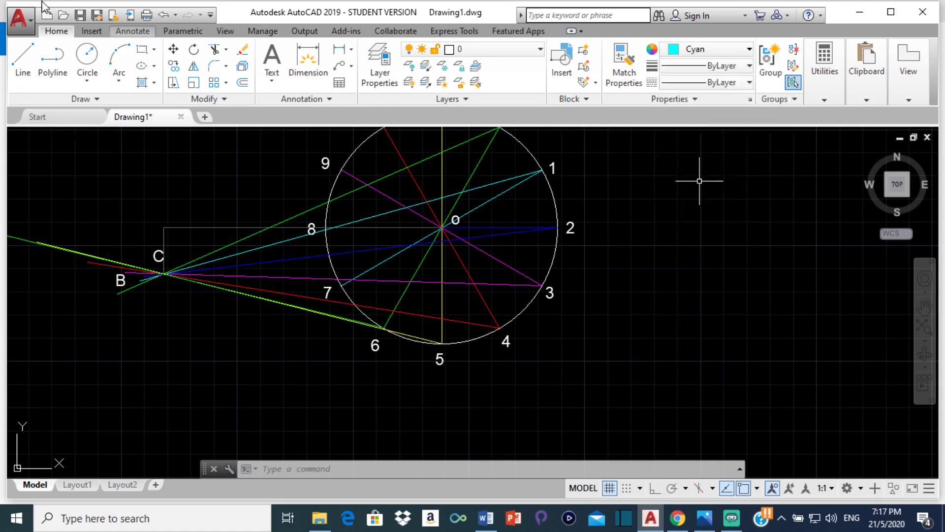
left_click(17, 65)
scroll(345, 288, "up", 7)
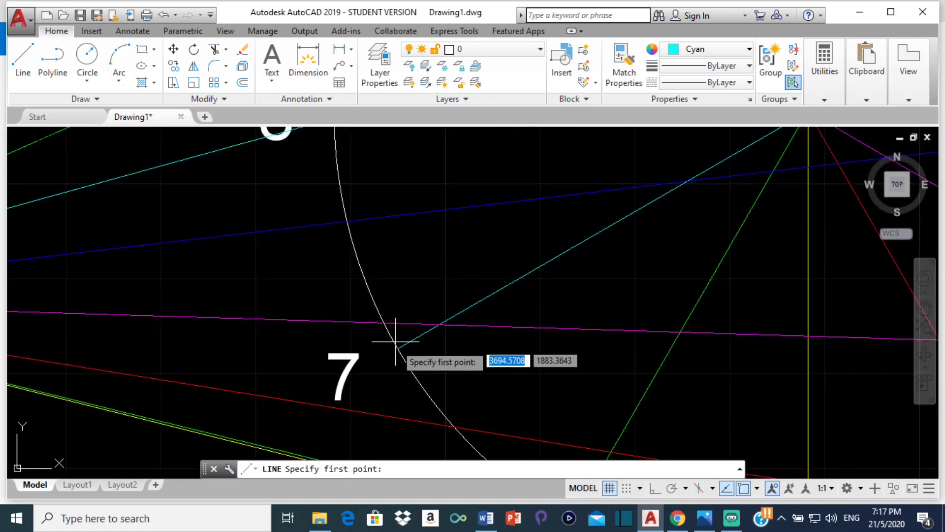
left_click(395, 342)
scroll(395, 330, "down", 7)
middle_click_drag(226, 264, 414, 261)
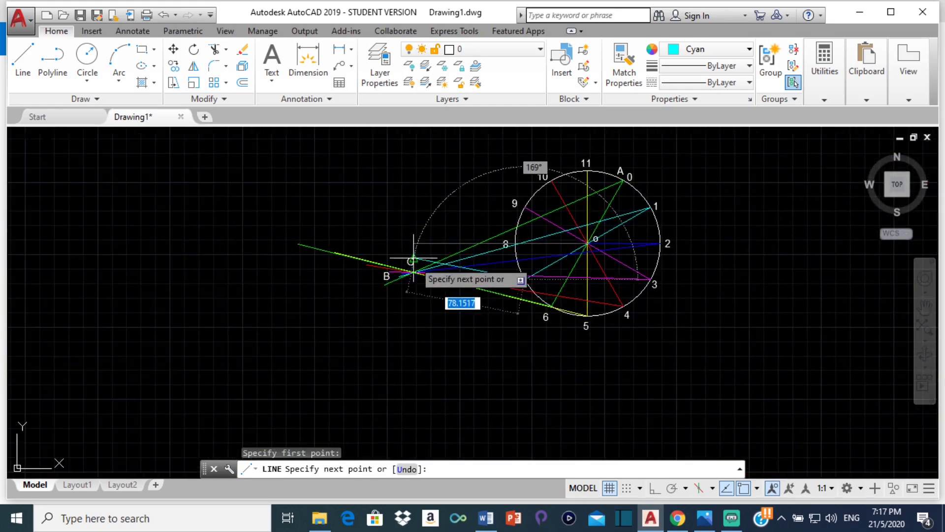
scroll(413, 260, "up", 5)
mouse_move(382, 317)
middle_mouse_down()
mouse_move(450, 321)
mouse_move(500, 303)
middle_mouse_up()
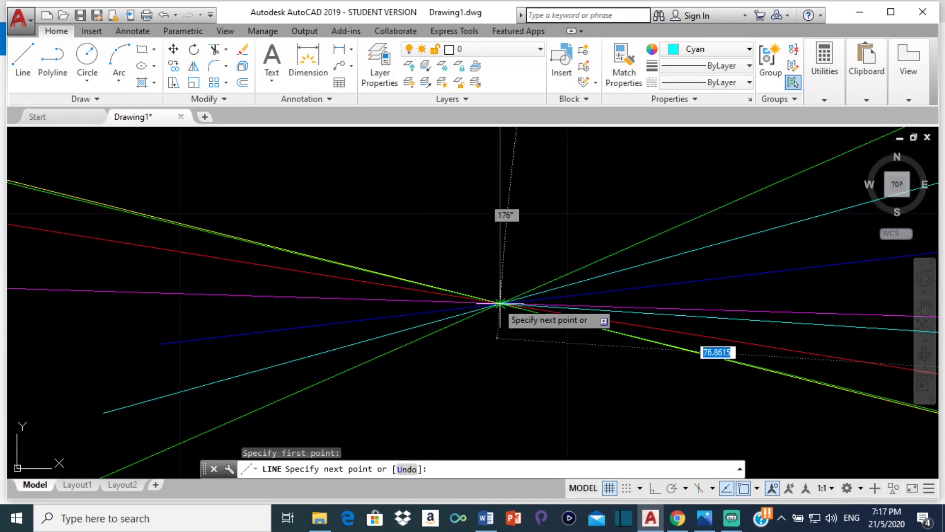
type("1")
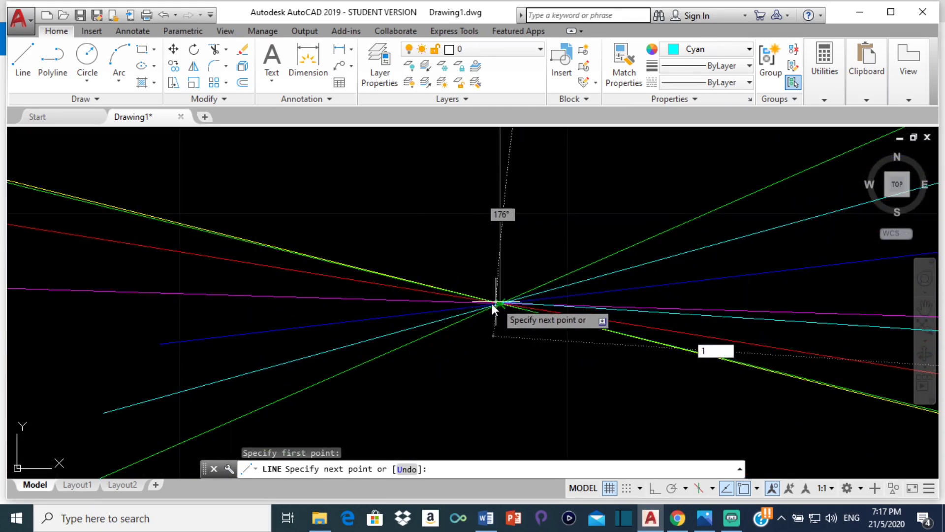
type("80")
key("Return")
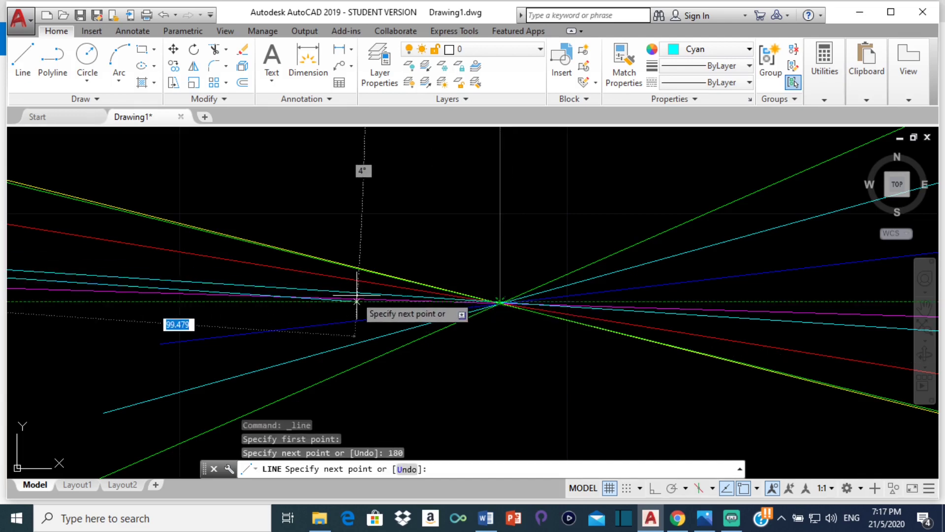
key("Return")
scroll(325, 286, "down", 4)
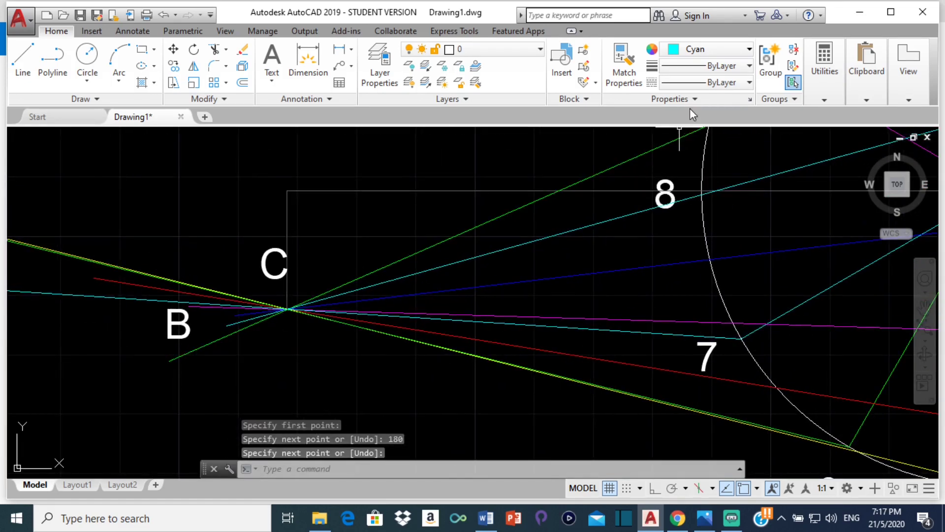
scroll(709, 193, "down", 4)
middle_click_drag(807, 177, 566, 205)
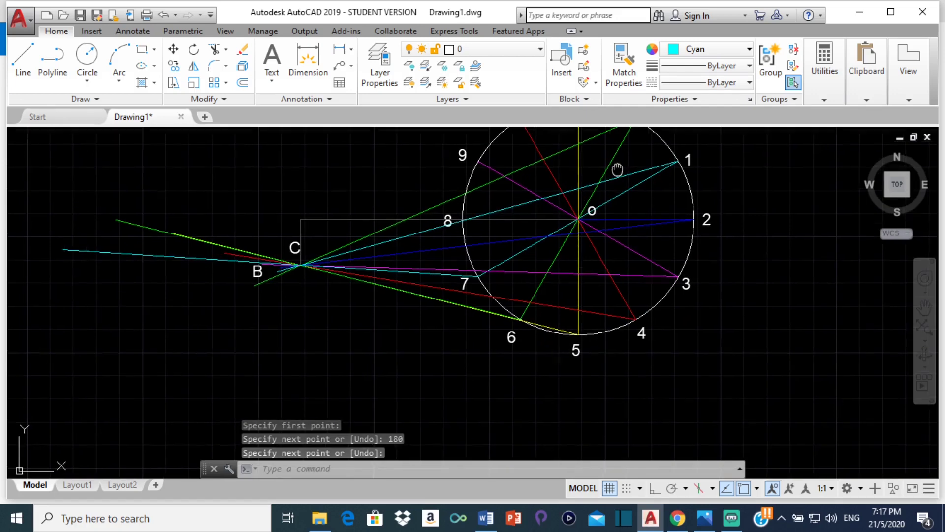
middle_click_drag(617, 170, 612, 203)
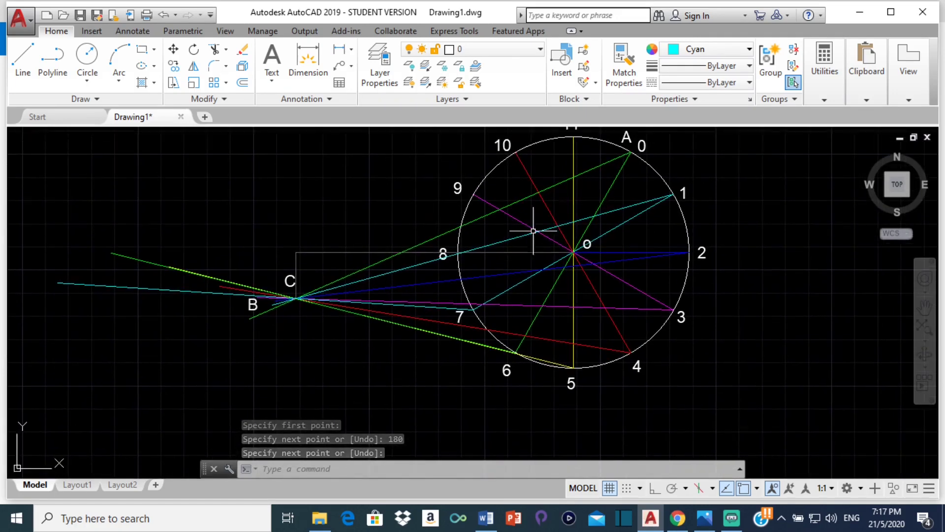
Draw a blue 180-unit rod line from rim point 8 through pivot C.
left_click(734, 47)
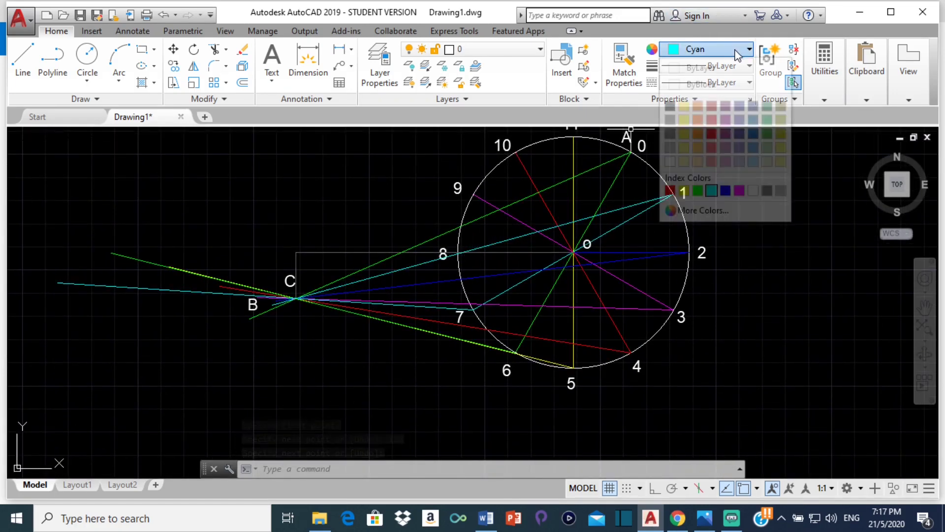
left_click(725, 191)
left_click(22, 62)
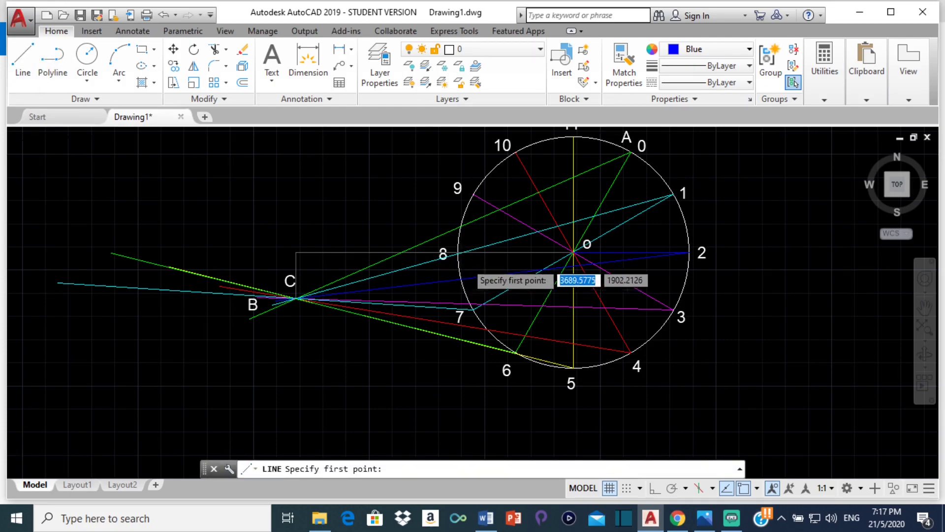
scroll(409, 261, "up", 5)
left_click(373, 277)
scroll(348, 276, "down", 5)
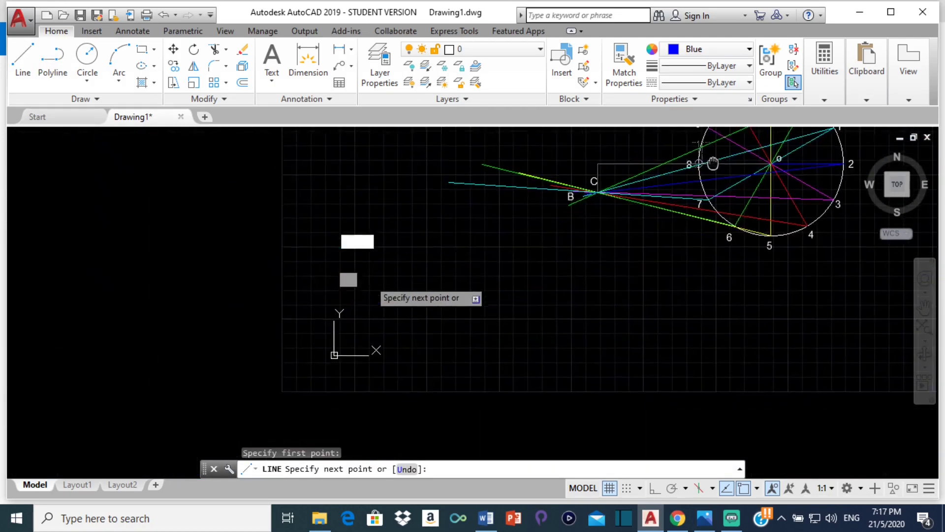
scroll(513, 210, "up", 5)
scroll(513, 209, "up", 3)
scroll(507, 211, "down", 4)
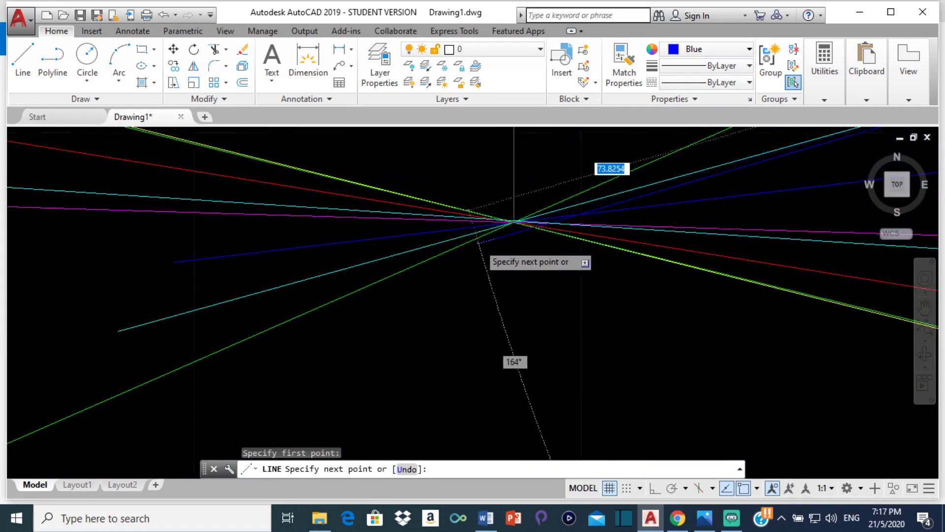
scroll(536, 211, "up", 2)
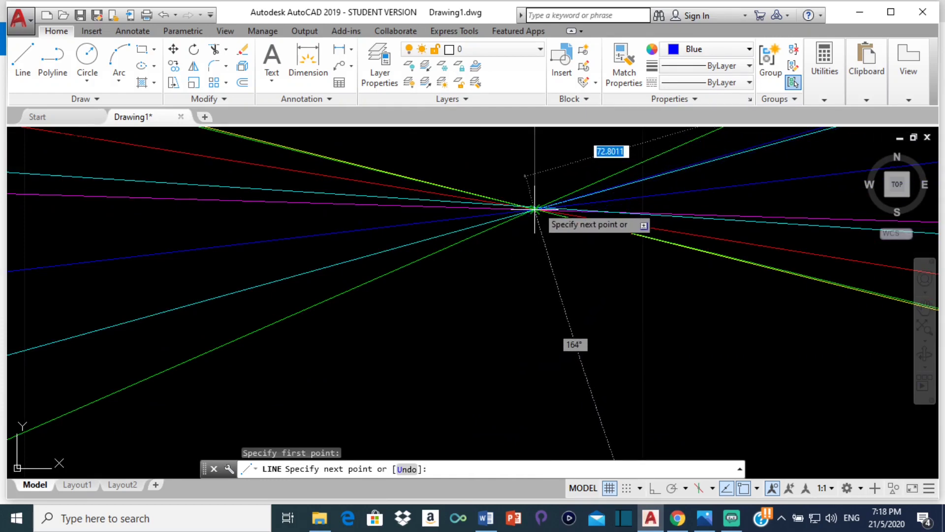
type("180")
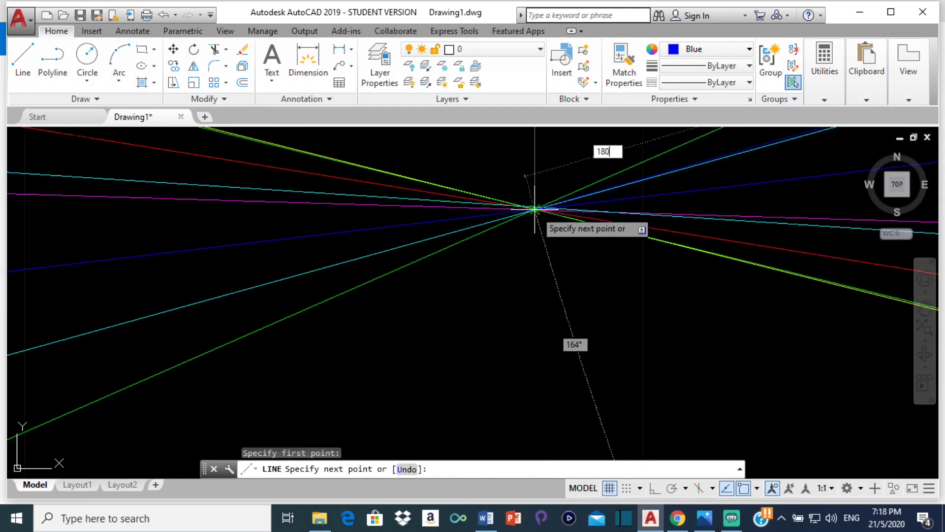
key("Return")
middle_click_drag(535, 211, 542, 191)
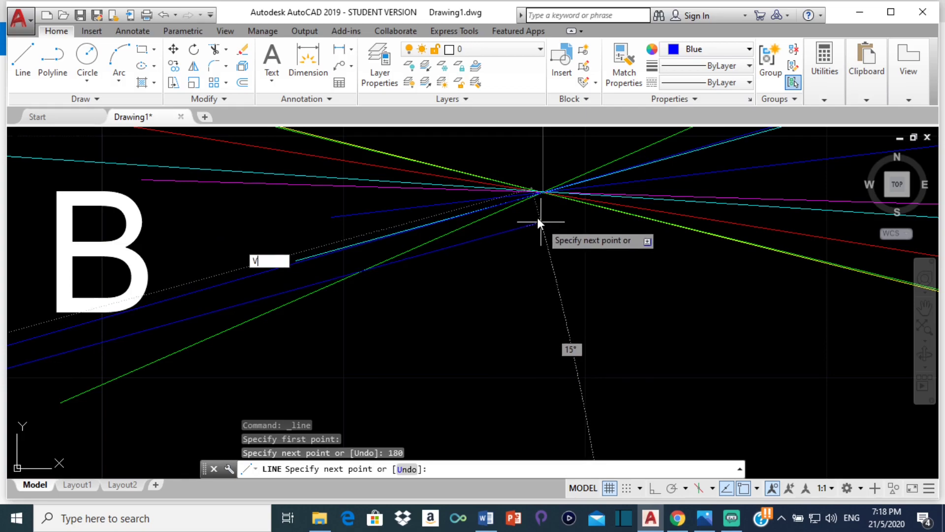
scroll(308, 209, "down", 3)
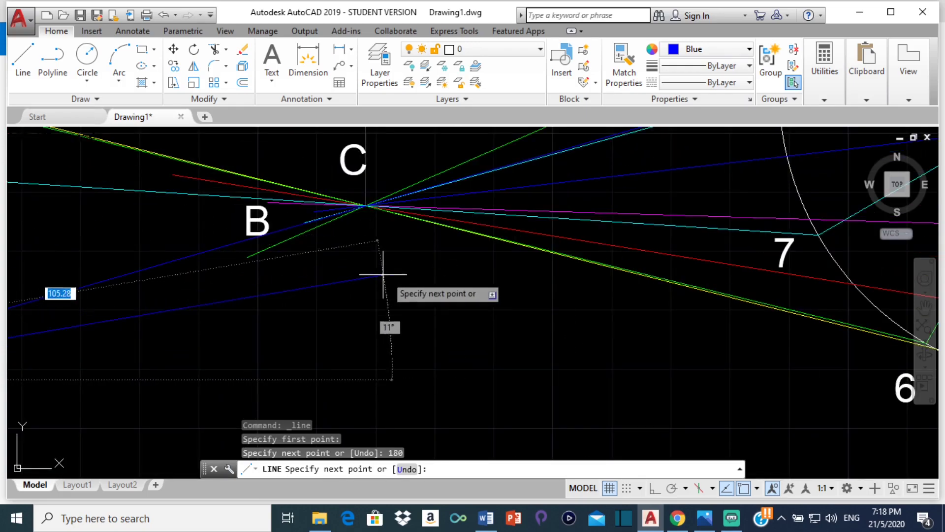
key("Escape")
scroll(401, 218, "down", 4)
middle_click_drag(401, 219, 392, 287)
scroll(576, 216, "down", 2)
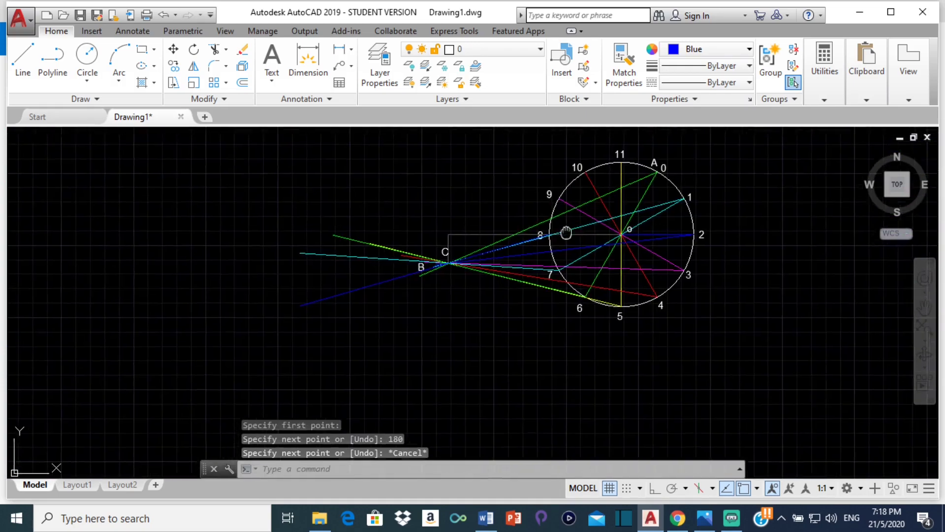
middle_click_drag(576, 216, 457, 234)
scroll(449, 231, "up", 2)
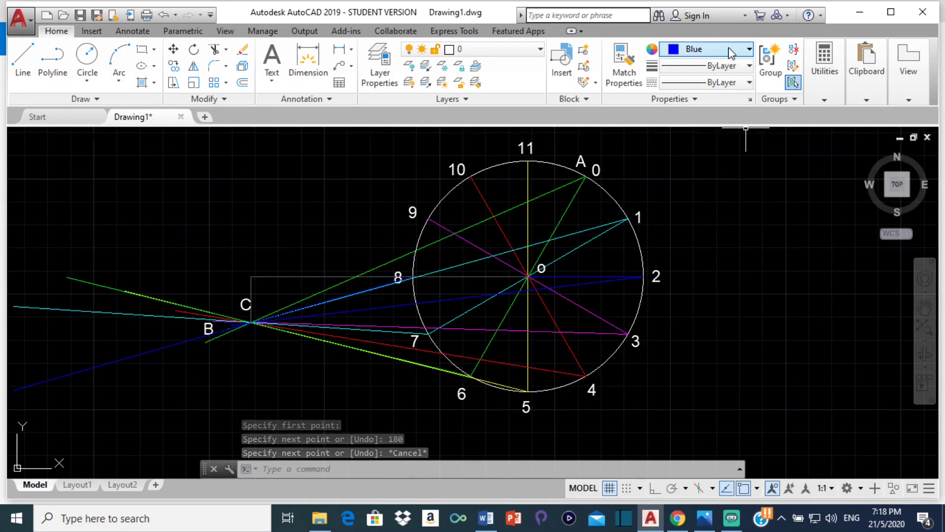
Draw a magenta 180-unit rod line from rim point 9 through pivot C.
left_click(744, 49)
left_click(739, 190)
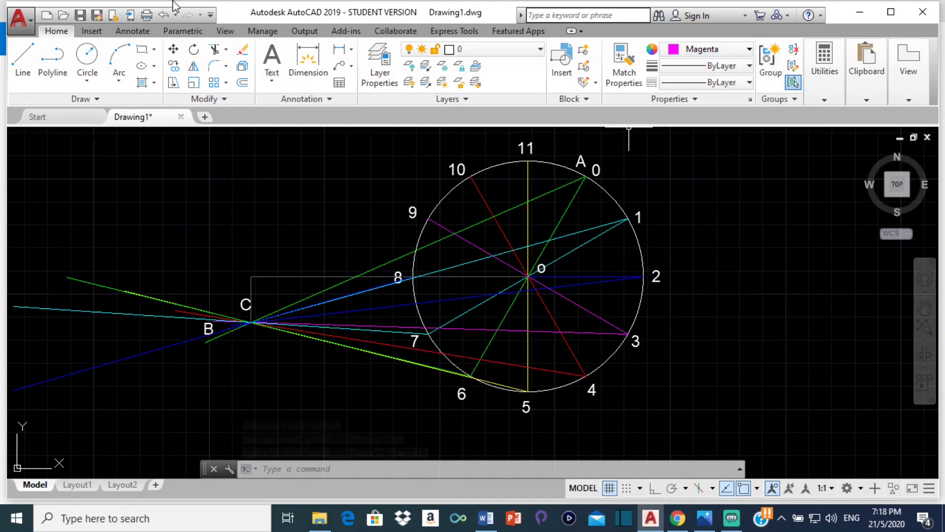
left_click(23, 62)
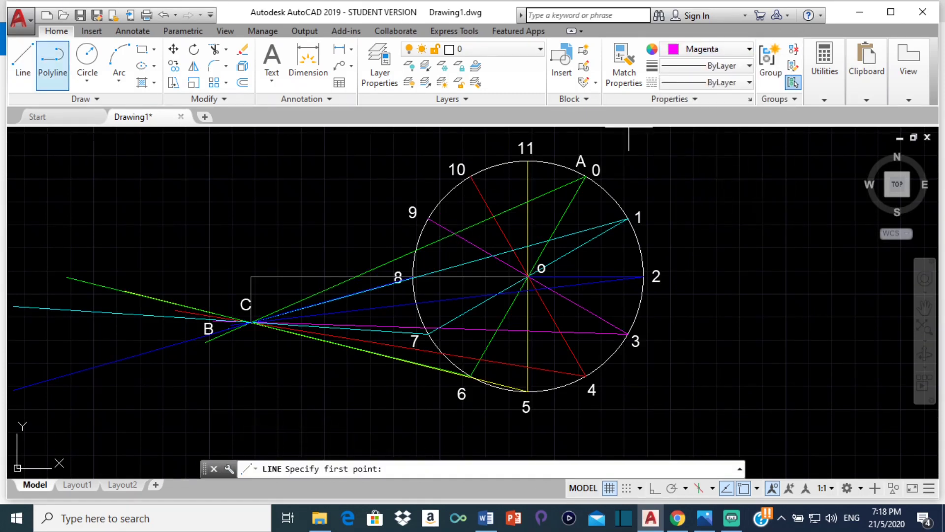
left_click(428, 217)
scroll(271, 310, "up", 5)
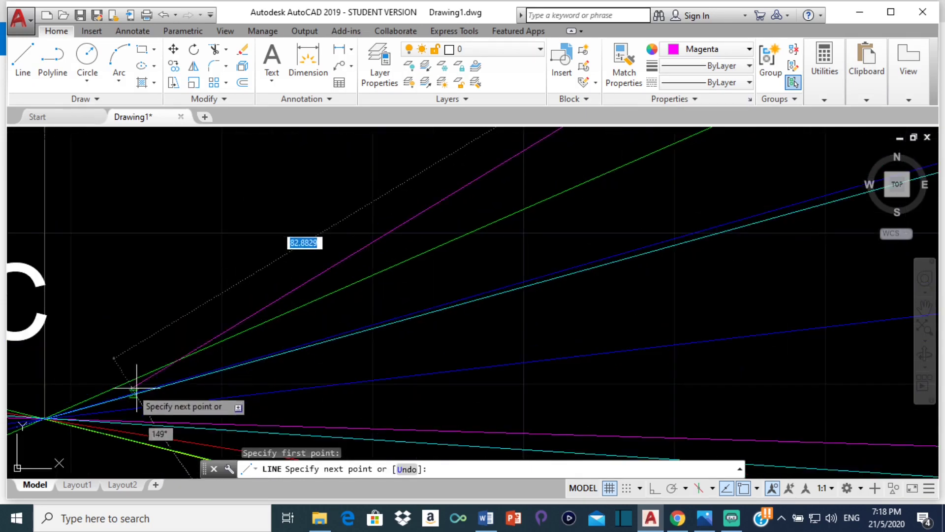
middle_click_drag(143, 384, 408, 273)
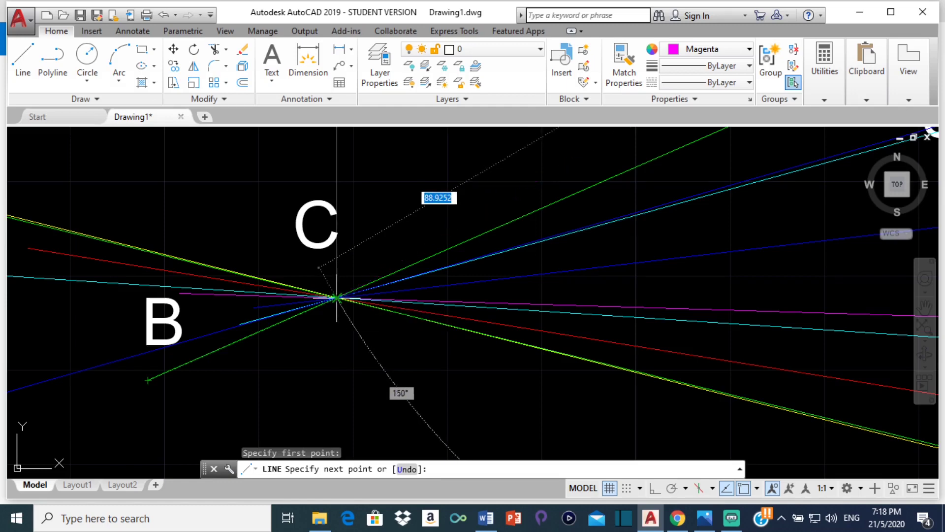
type("180")
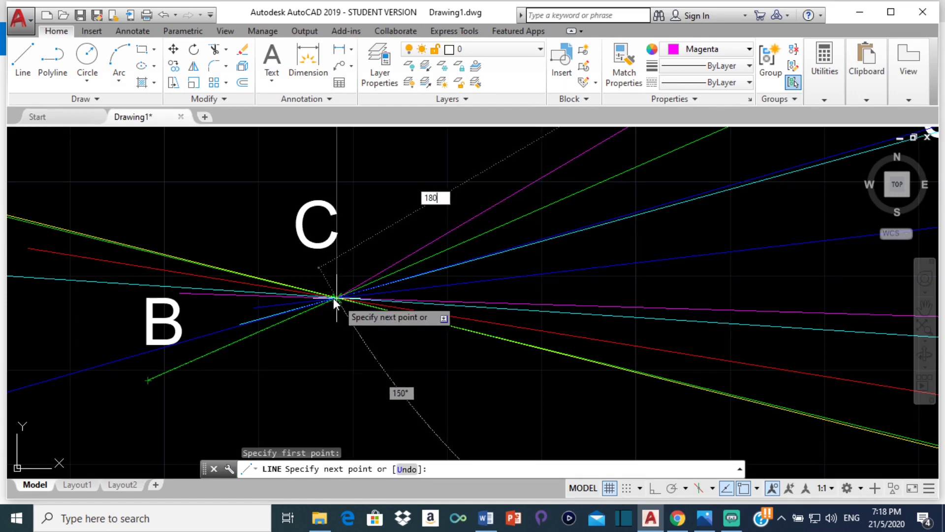
key("Return")
scroll(443, 254, "down", 3)
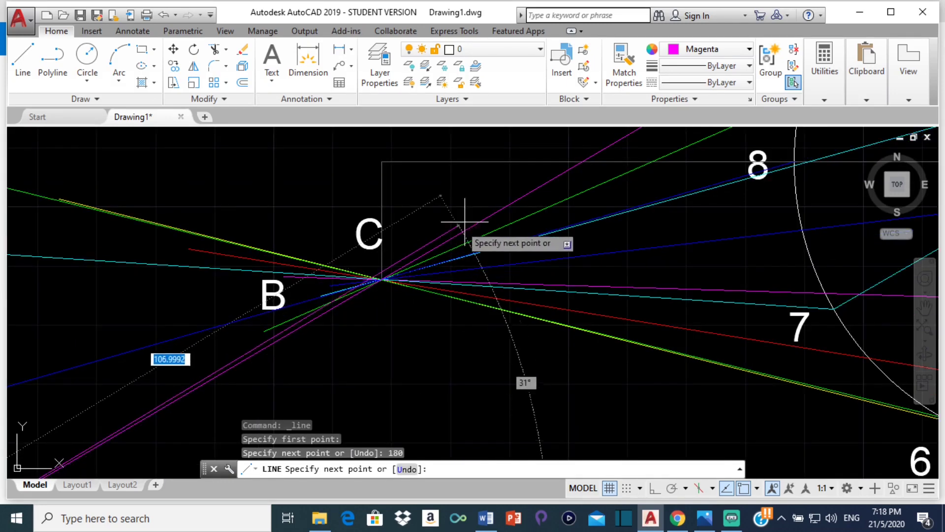
key("Return")
scroll(488, 217, "down", 4)
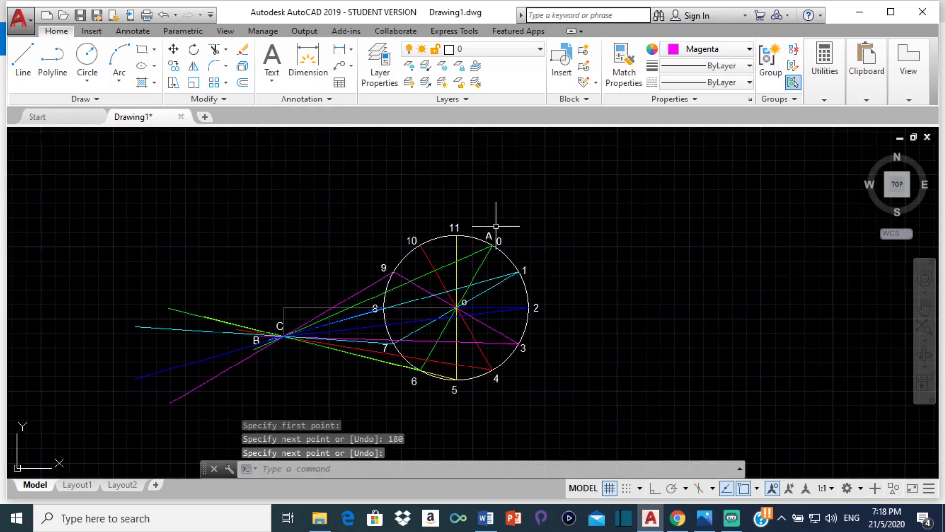
Draw a red 180-unit rod line from rim point 10 through pivot C toward B.
left_click(729, 51)
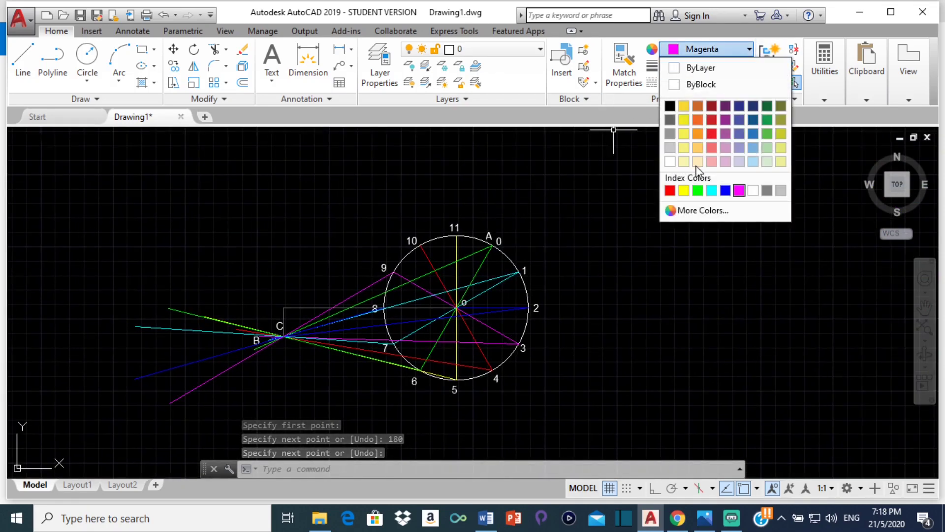
left_click(668, 194)
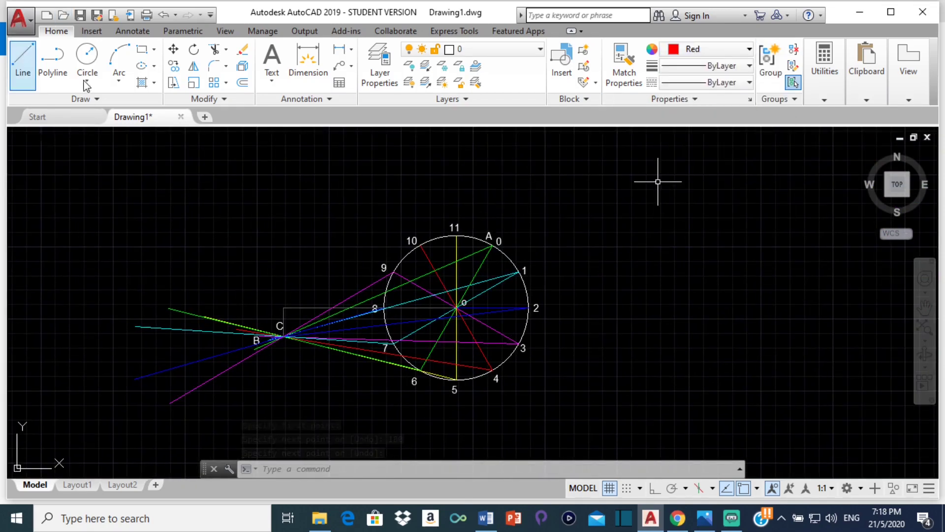
left_click(28, 58)
scroll(376, 209, "up", 3)
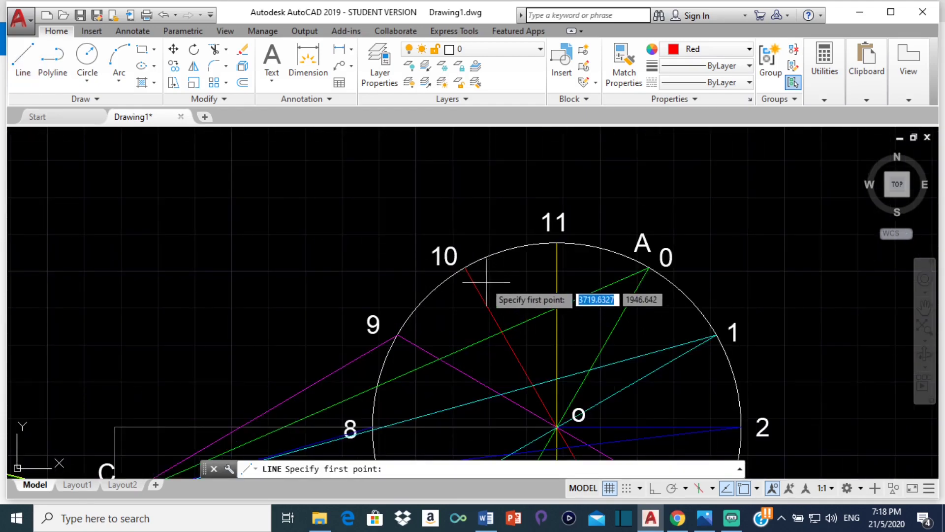
left_click(465, 268)
scroll(465, 261, "down", 8)
scroll(633, 207, "up", 4)
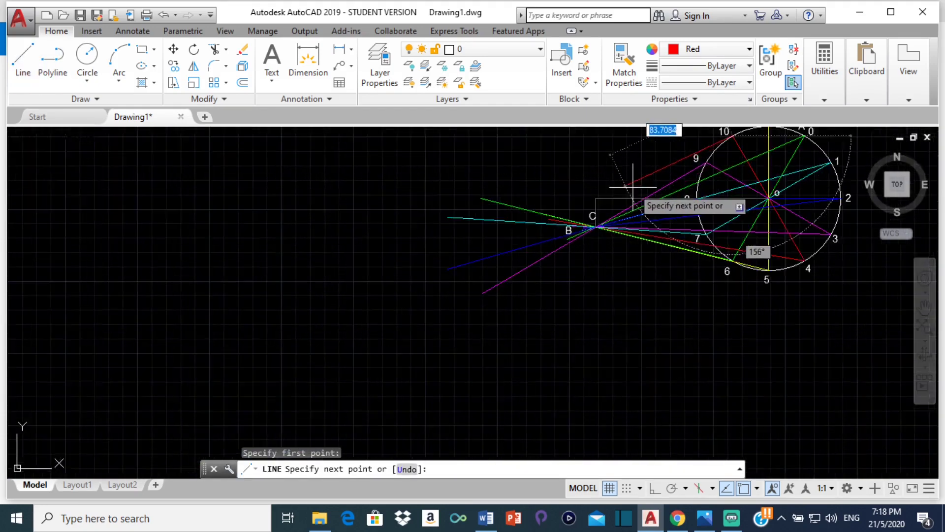
middle_click_drag(568, 208, 460, 256)
scroll(426, 276, "up", 5)
middle_click_drag(562, 277, 86, 288)
scroll(207, 285, "up", 3)
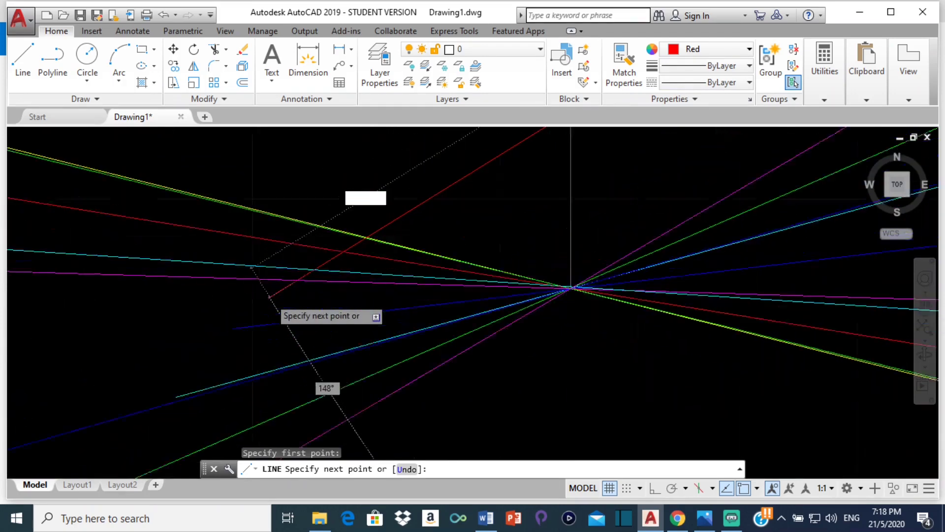
scroll(272, 299, "up", 2)
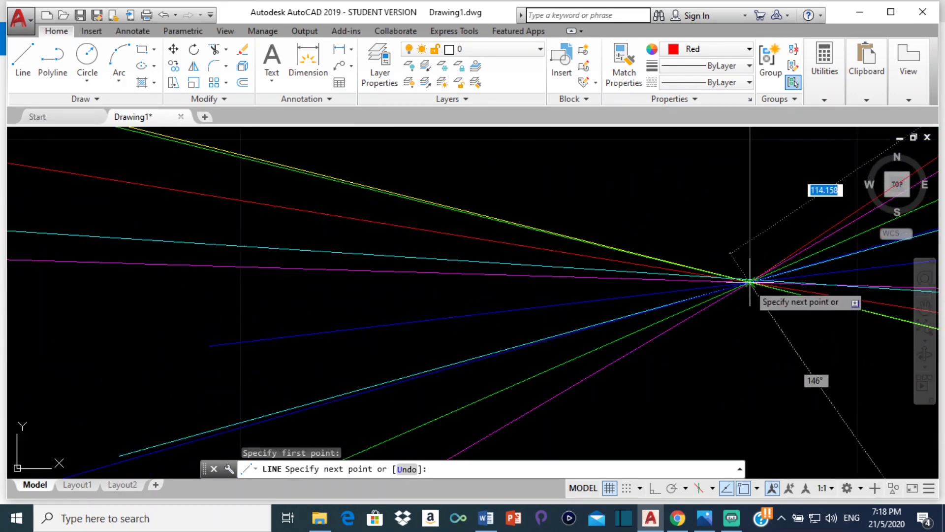
type("180")
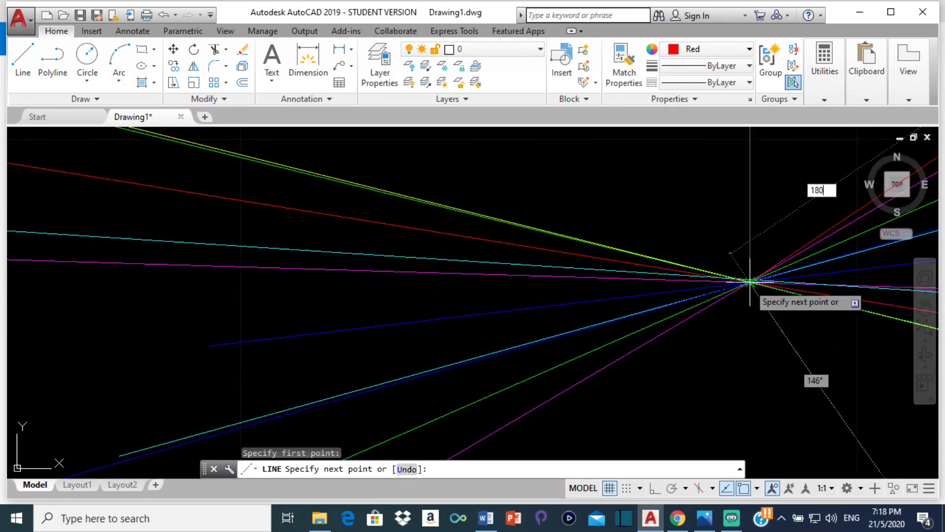
key("Return")
key("Return")
scroll(740, 268, "down", 6)
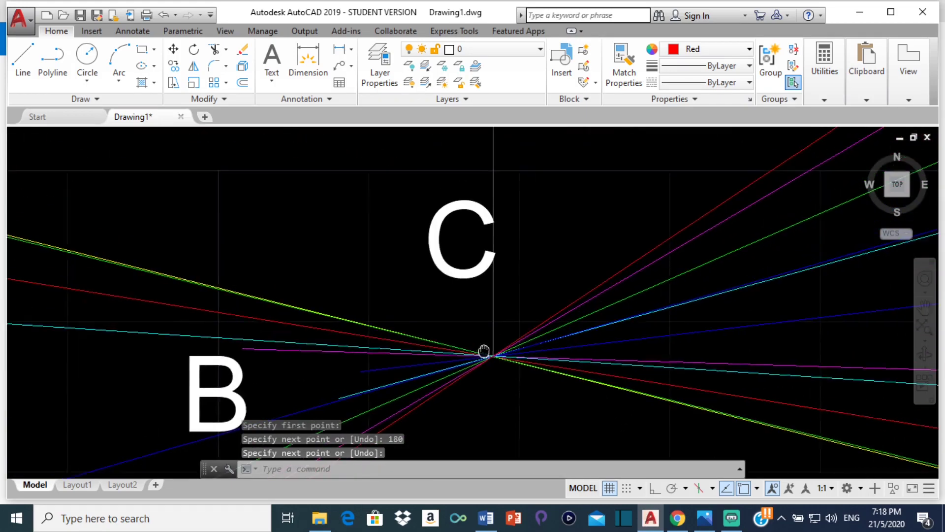
middle_click_drag(799, 236, 437, 306)
key("Return")
middle_click_drag(739, 159, 549, 327)
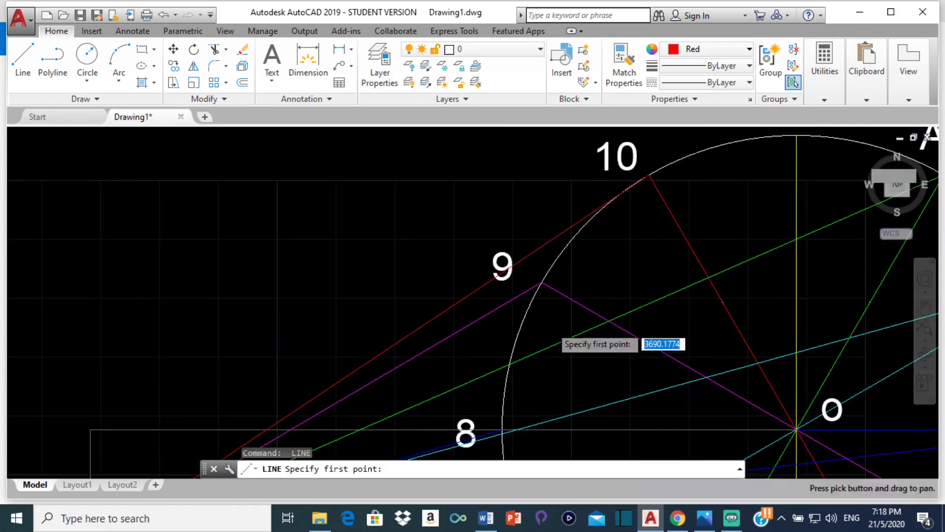
scroll(549, 328, "down", 3)
middle_click_drag(672, 201, 596, 230)
scroll(613, 217, "up", 4)
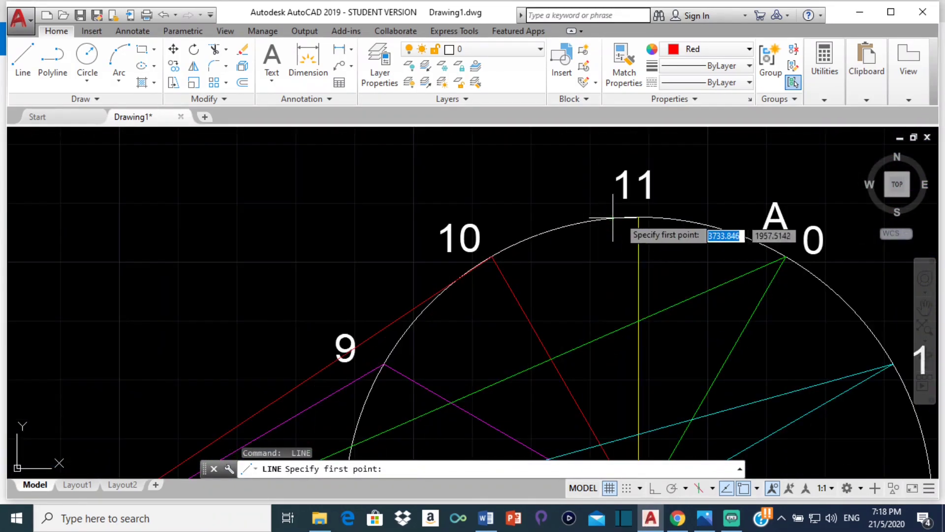
left_click(737, 55)
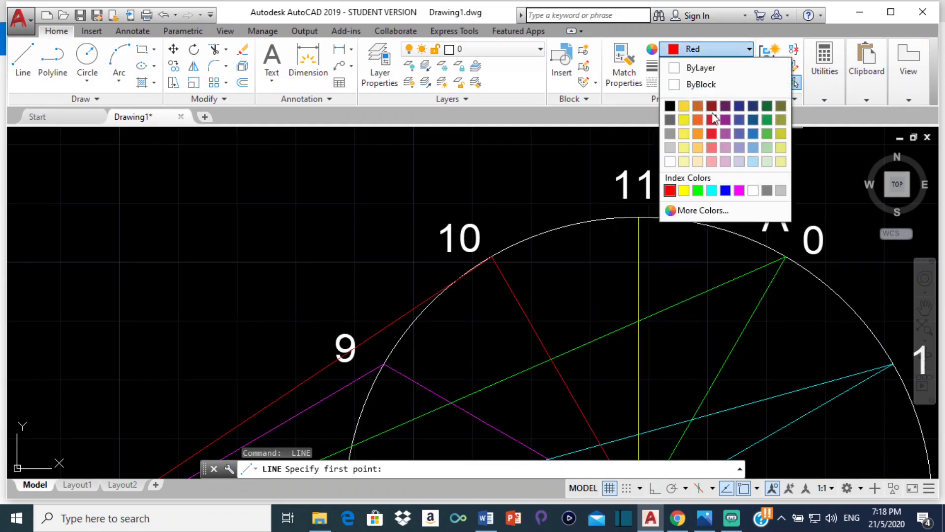
Draw the yellow rod line from rim point 11, aimed through pivot C, at 180 units.
left_click(688, 190)
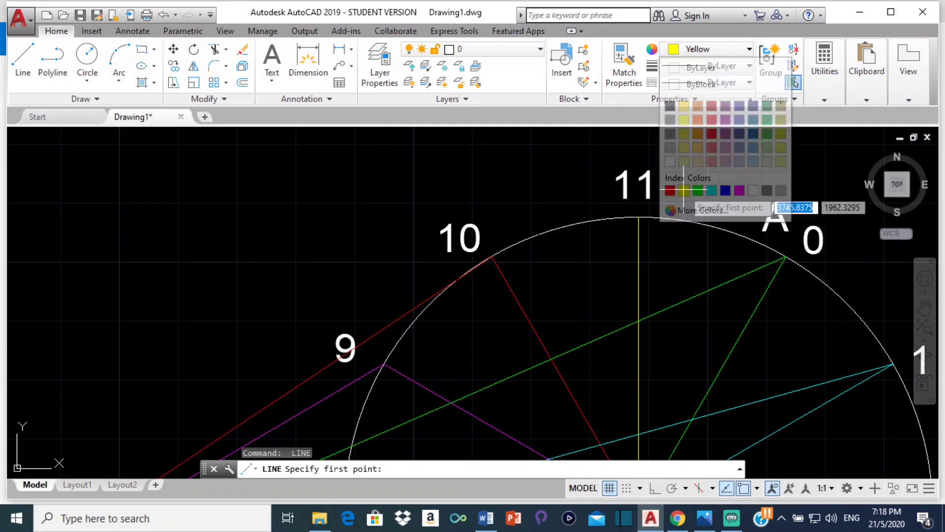
left_click(638, 218)
scroll(369, 241, "down", 4)
scroll(433, 246, "up", 5)
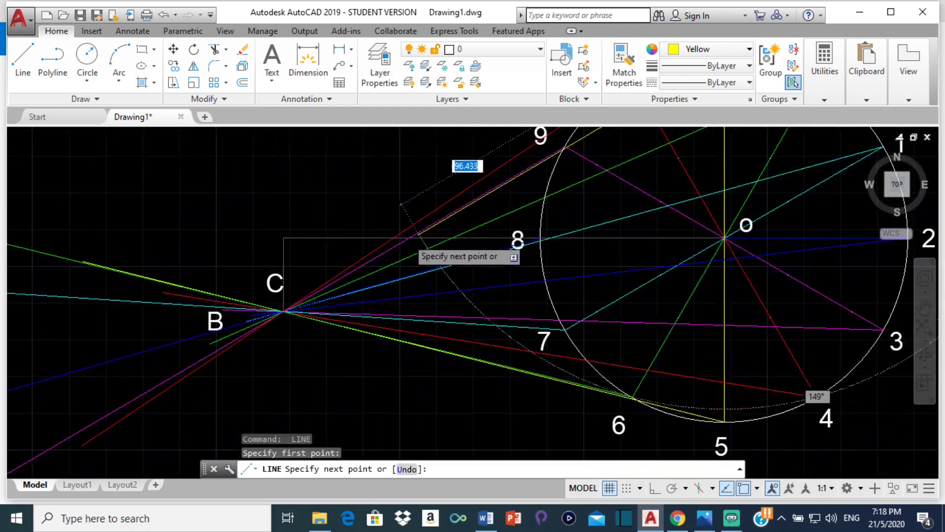
scroll(233, 331, "up", 6)
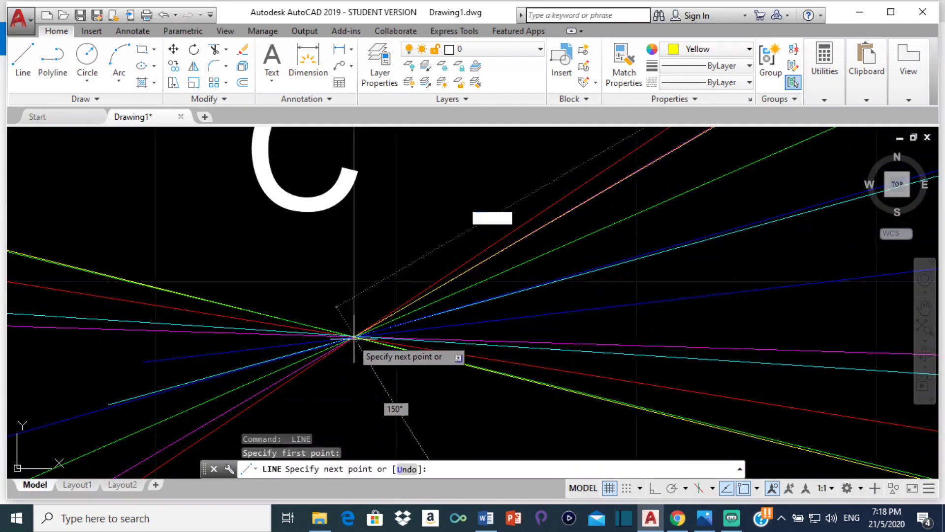
scroll(355, 340, "up", 3)
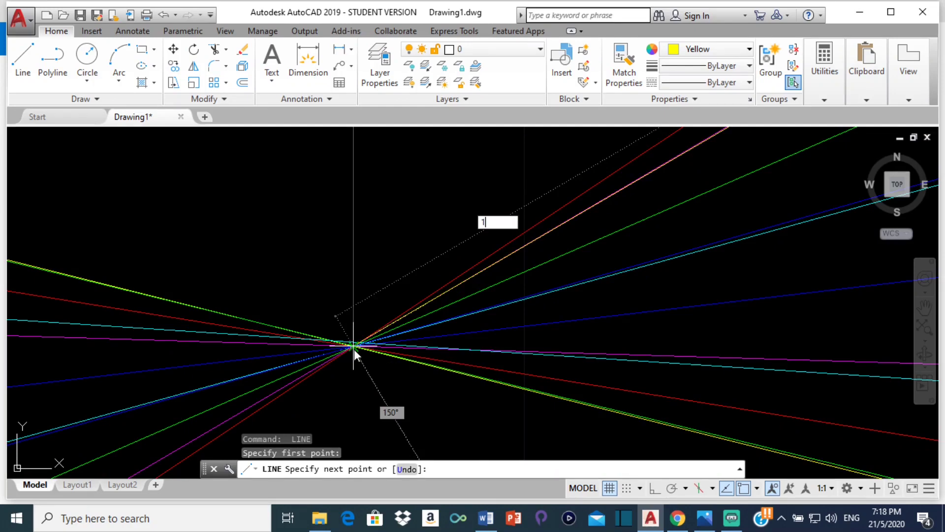
type("80")
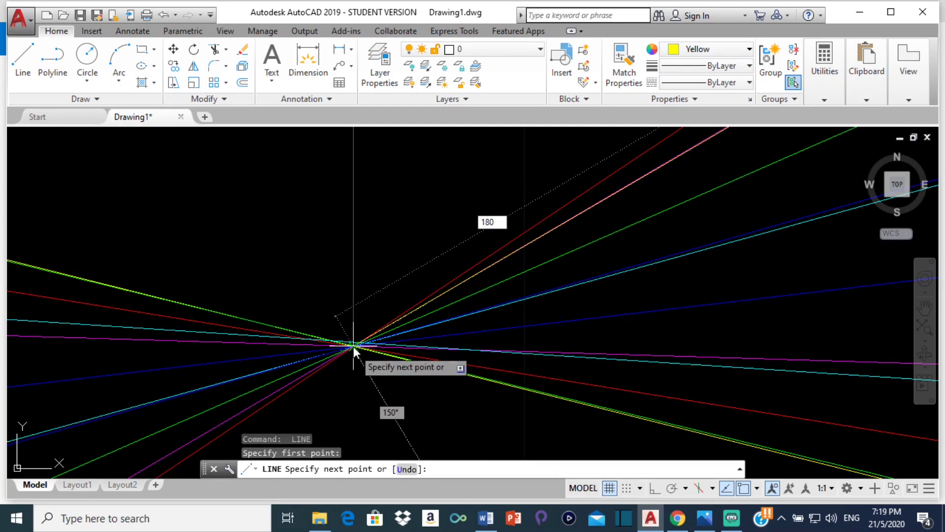
key("Return")
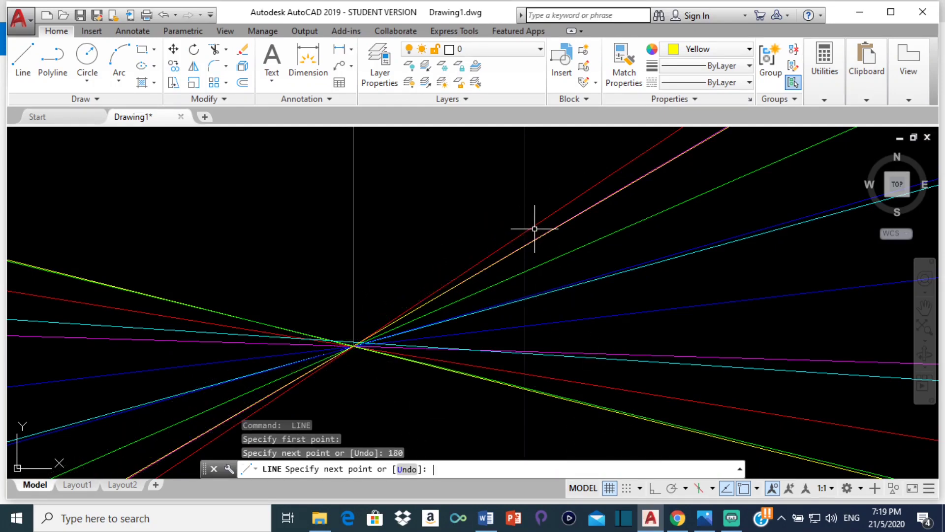
key("Return")
scroll(533, 224, "down", 3)
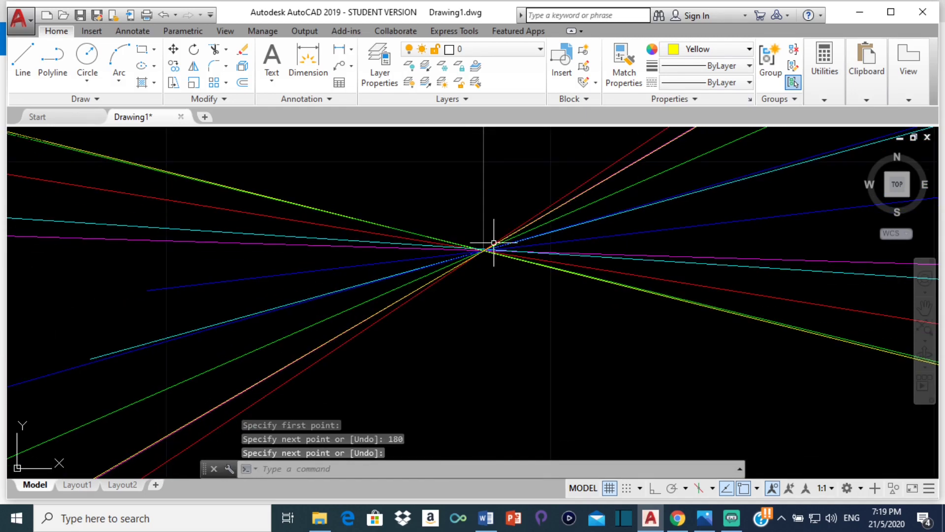
scroll(494, 243, "up", 5)
middle_click_drag(496, 235, 274, 261)
scroll(228, 291, "up", 6)
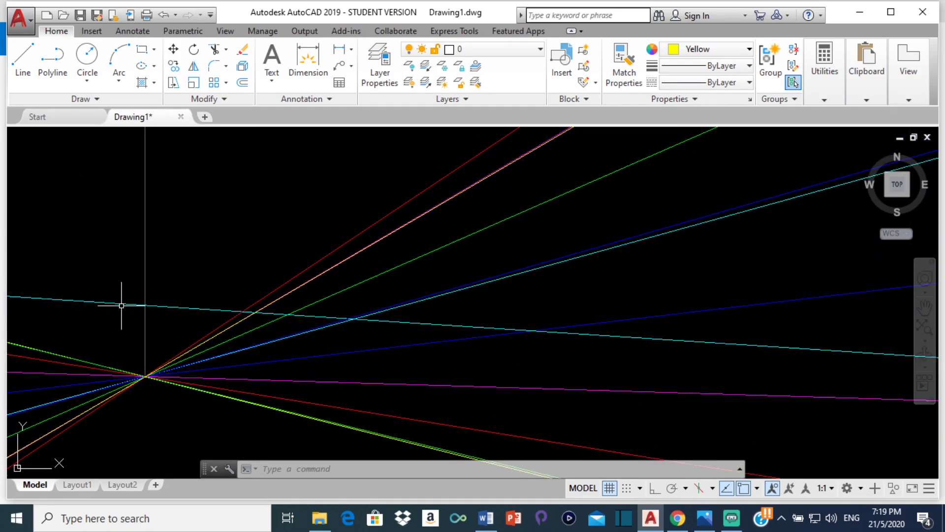
Delete the existing cyan rod line from position 7.
left_click(119, 303)
middle_click_drag(119, 303, 517, 232)
scroll(517, 236, "down", 3)
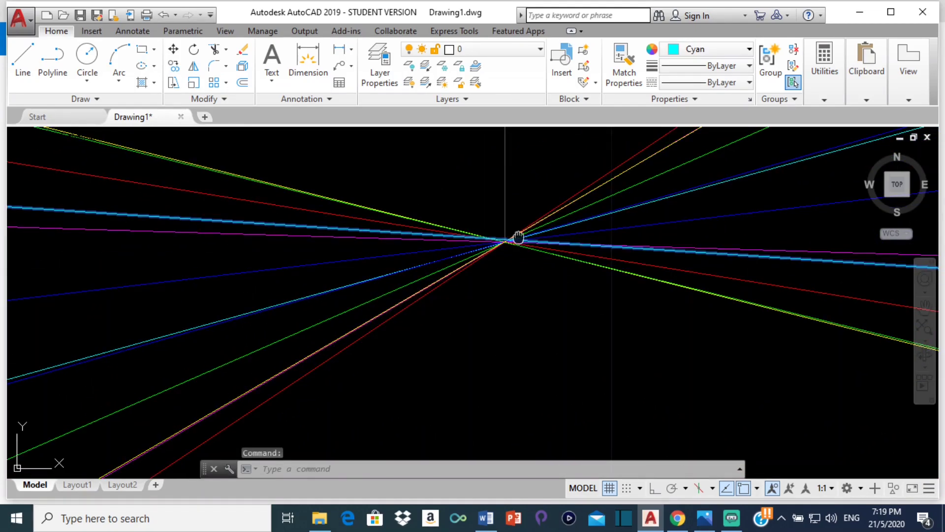
scroll(553, 270, "up", 3)
scroll(554, 270, "down", 5)
middle_click_drag(554, 271, 244, 254)
scroll(391, 221, "up", 6)
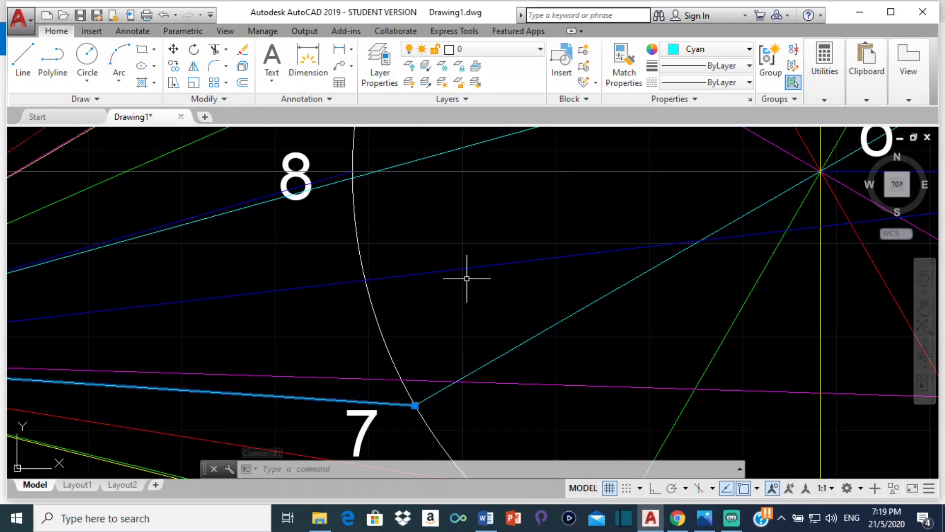
key("Delete")
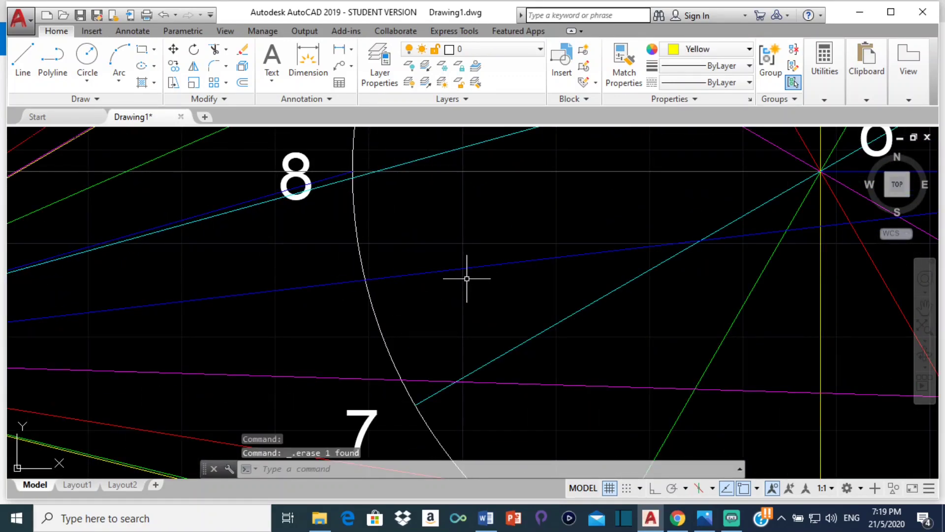
Redraw a cyan 180-unit line from rim point 7 through pivot C.
left_click(726, 50)
left_click(712, 190)
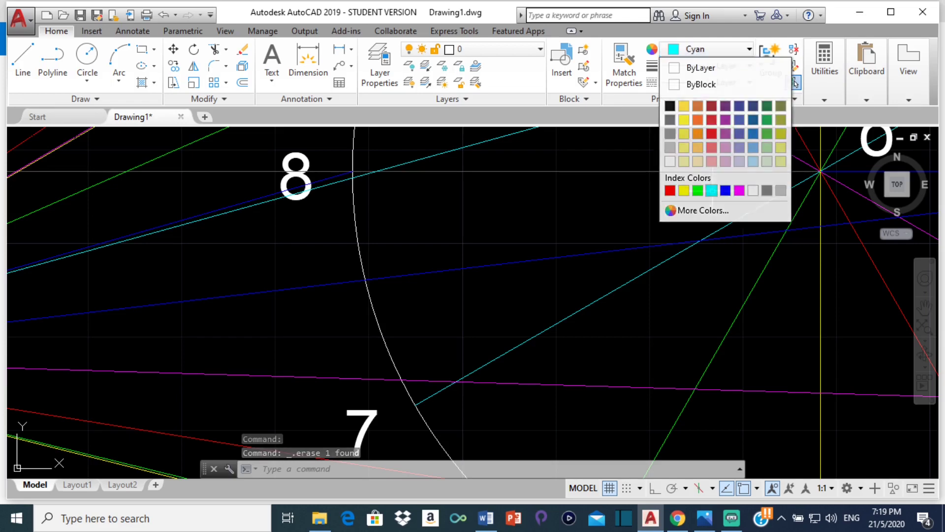
left_click(23, 64)
scroll(348, 317, "down", 2)
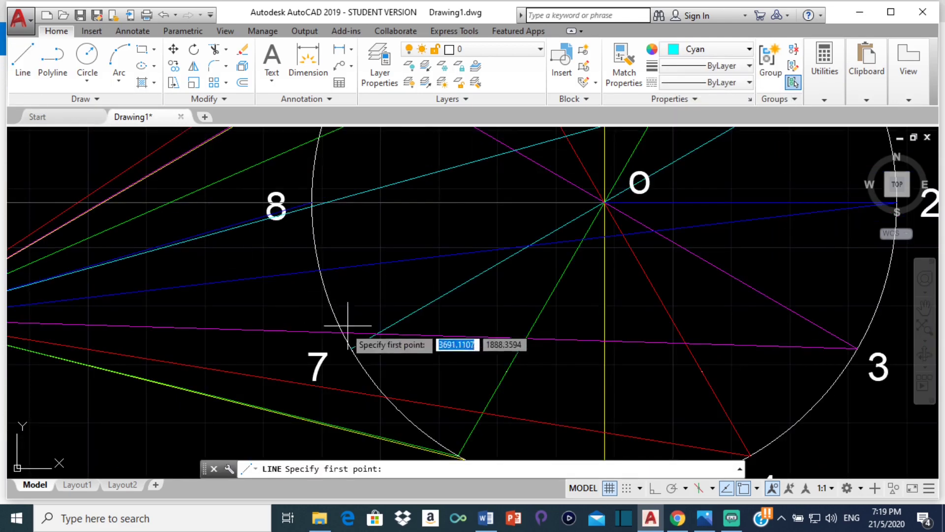
scroll(443, 296, "up", 4)
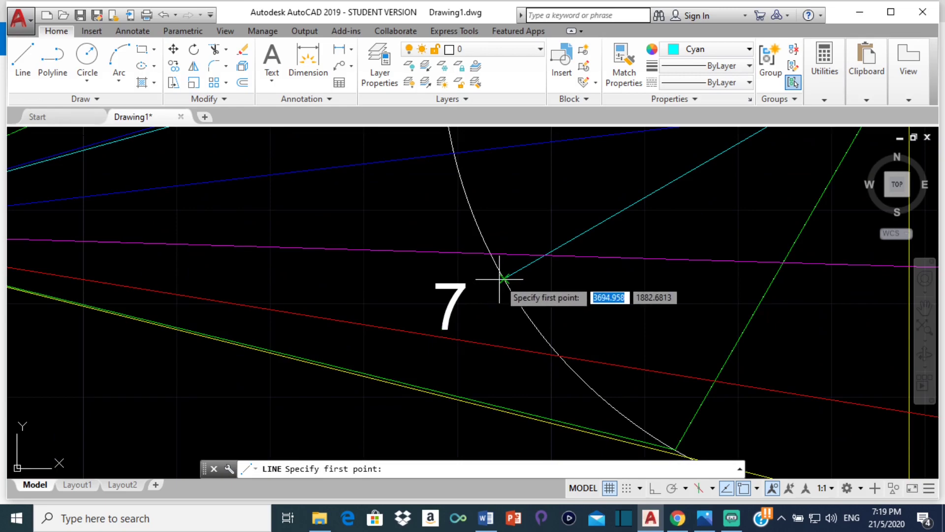
left_click(502, 279)
scroll(500, 278, "down", 4)
scroll(331, 261, "up", 5)
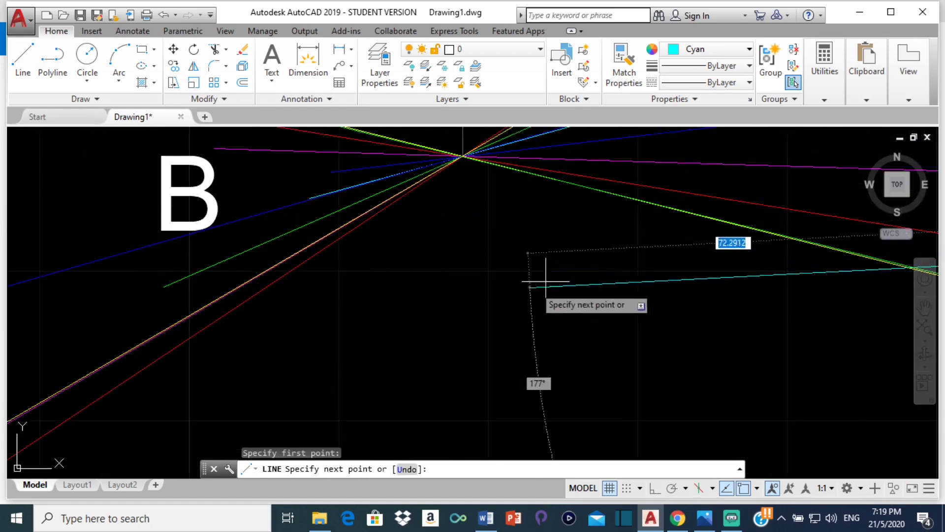
middle_click_drag(500, 177, 501, 257)
scroll(477, 253, "up", 2)
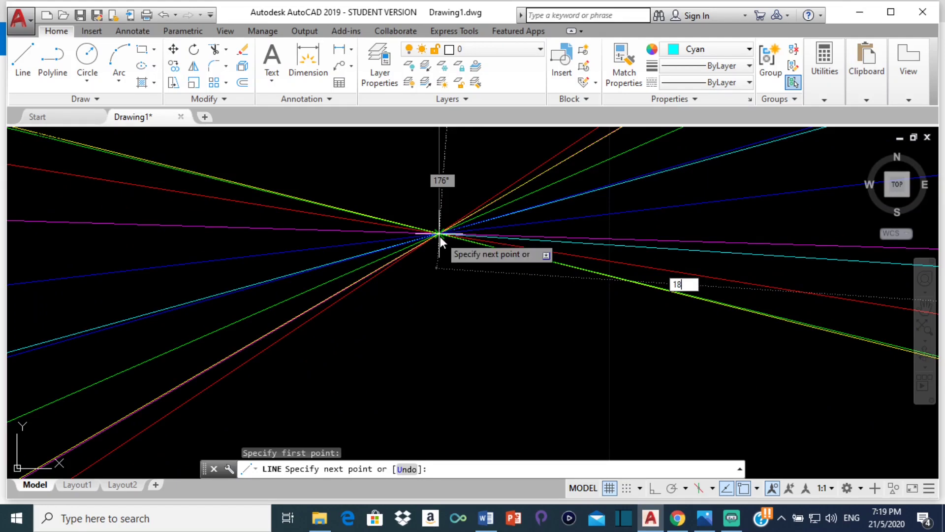
key("Return")
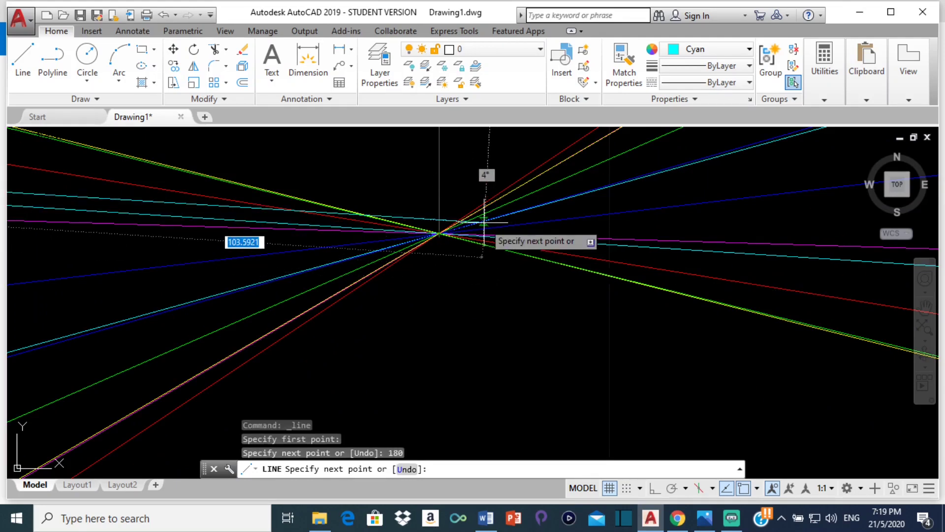
scroll(485, 222, "up", 3)
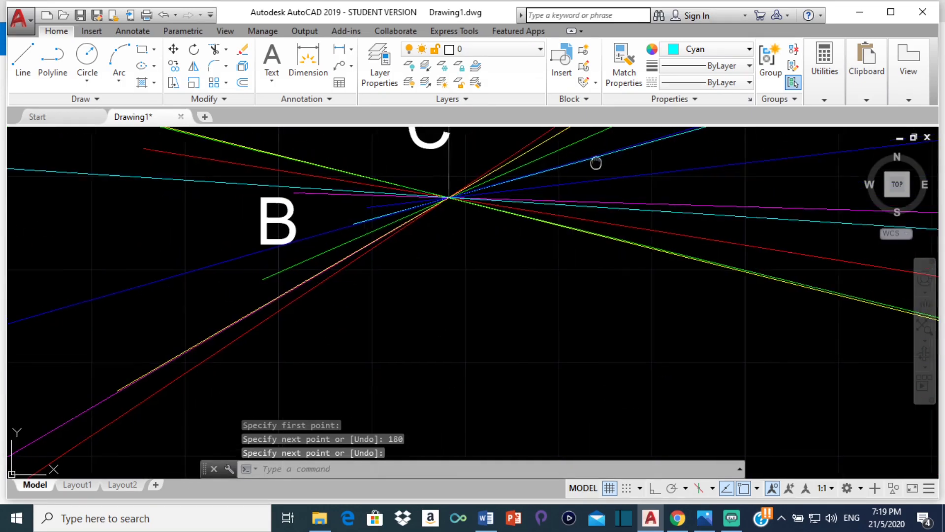
middle_click_drag(469, 196, 181, 365)
scroll(505, 263, "down", 5)
scroll(505, 264, "up", 3)
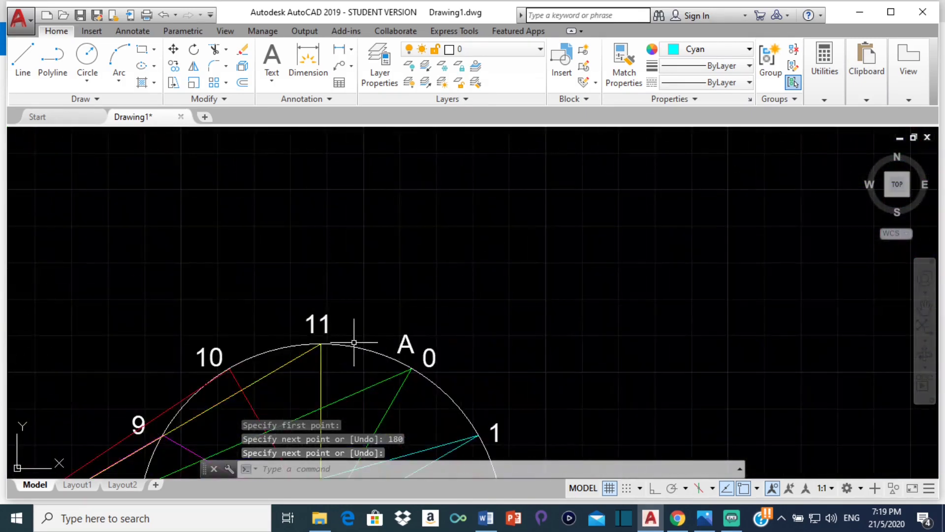
middle_click_drag(354, 341, 498, 234)
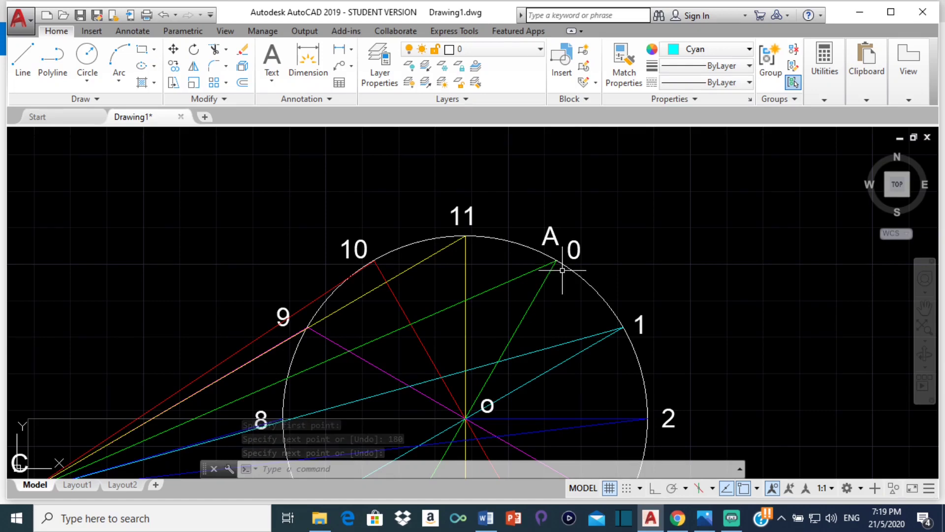
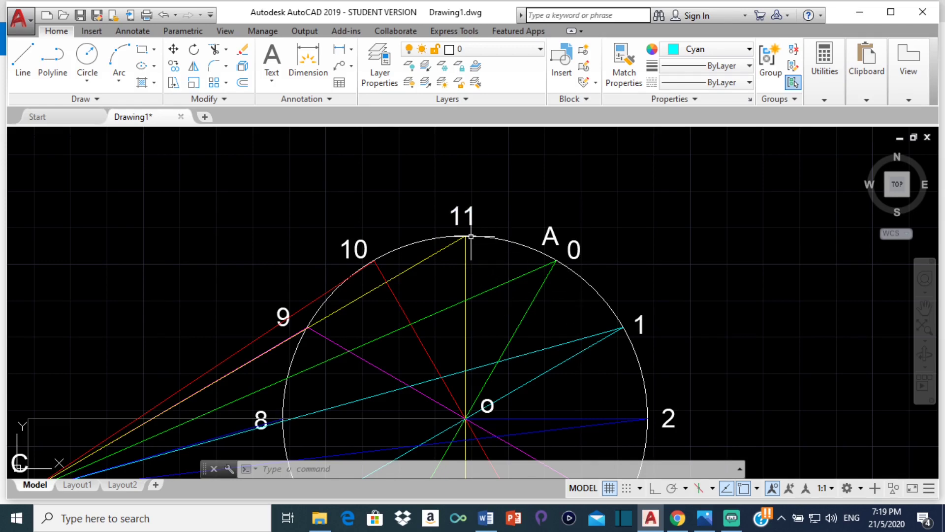
Zoom in and out around intersections B and C to inspect the construction.
scroll(471, 236, "down", 6)
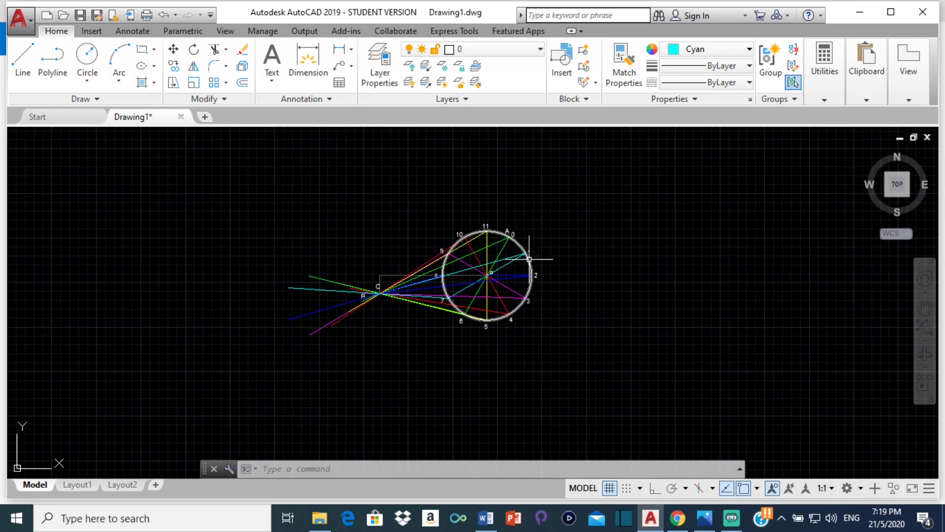
scroll(401, 292, "up", 2)
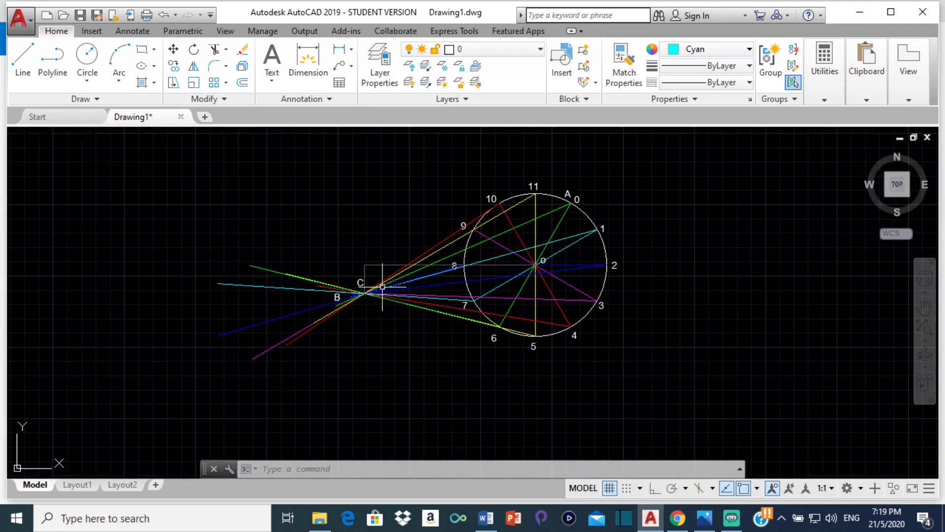
scroll(357, 309, "up", 2)
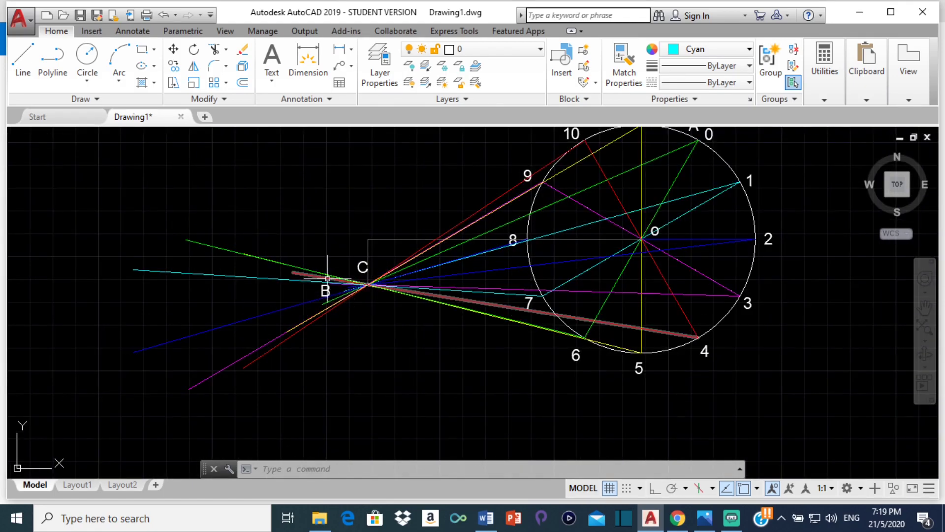
scroll(371, 279, "up", 2)
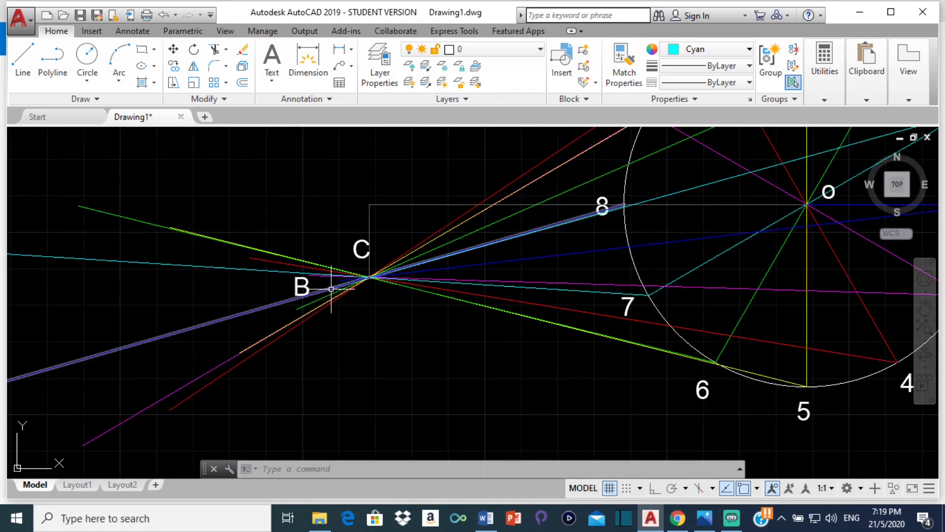
scroll(330, 283, "up", 4)
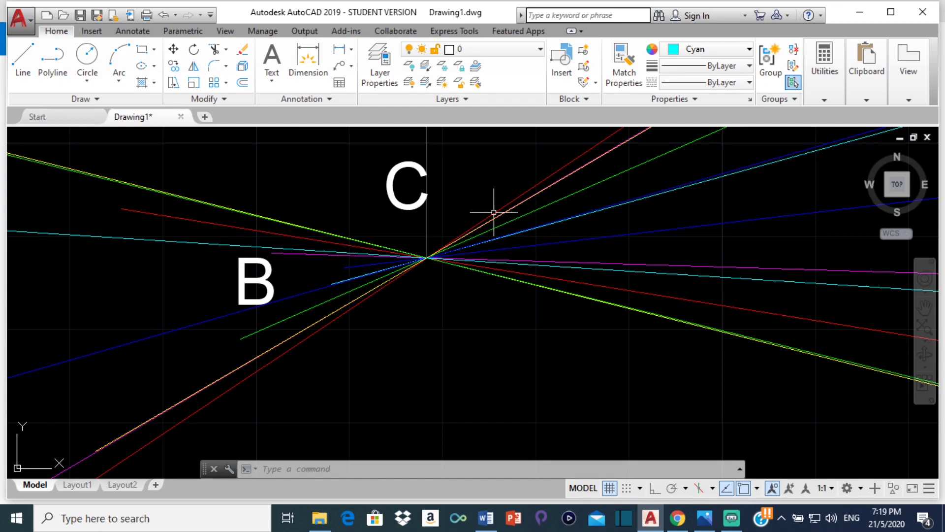
scroll(330, 260, "down", 8)
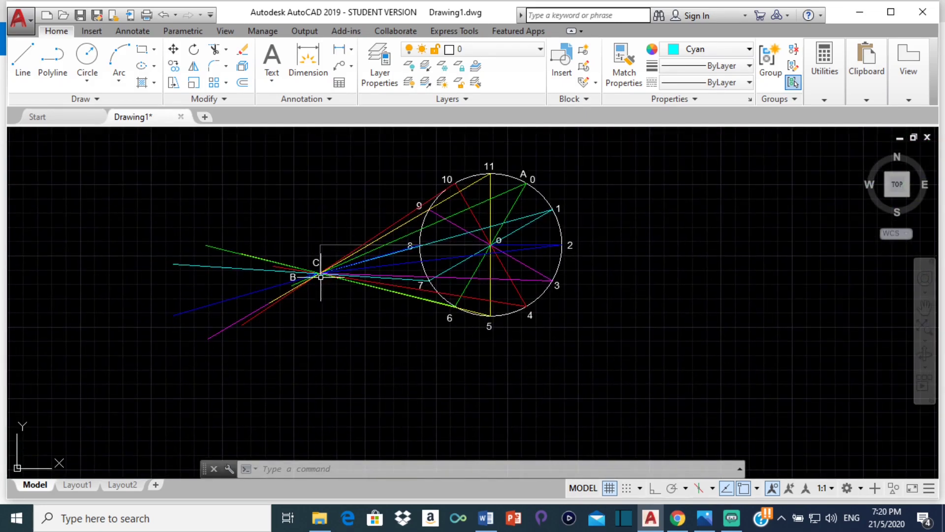
scroll(321, 277, "up", 12)
scroll(251, 232, "down", 5)
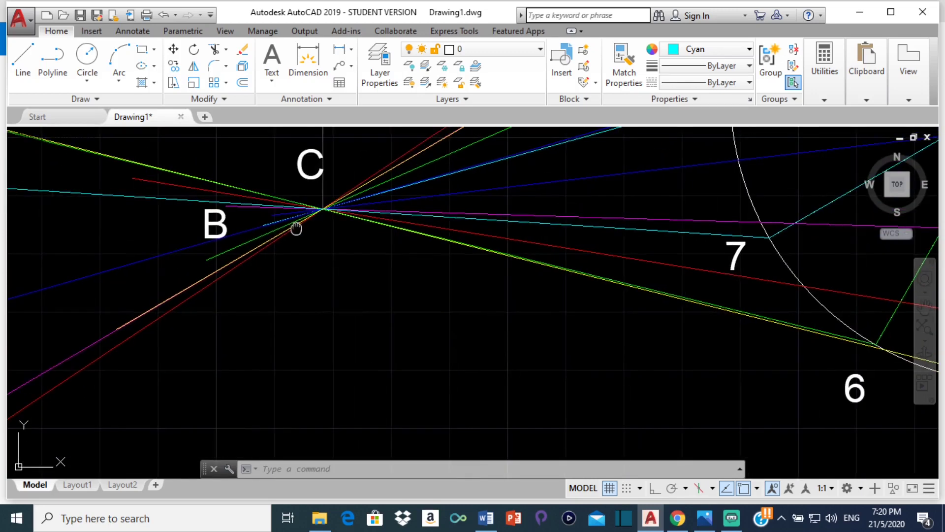
scroll(480, 196, "up", 3)
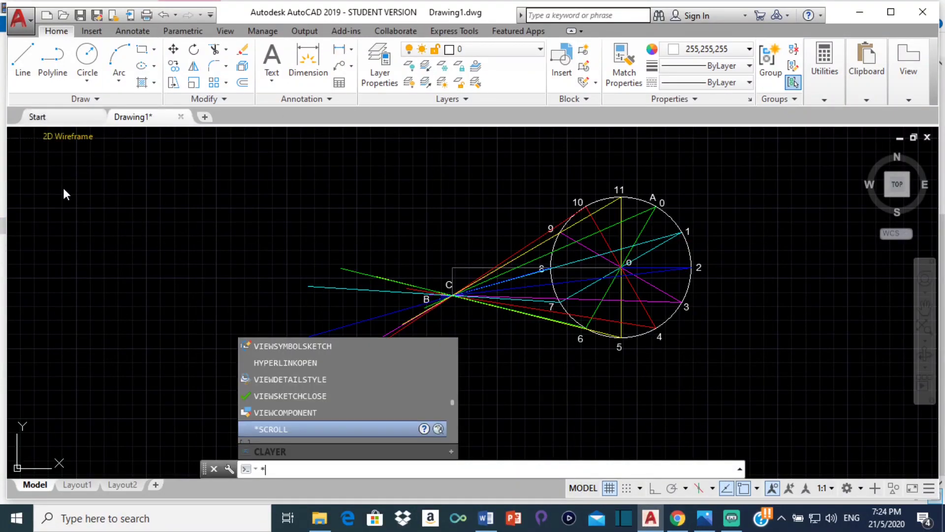
Start the SPLINE command using the SPLI alias.
key("BackSpace")
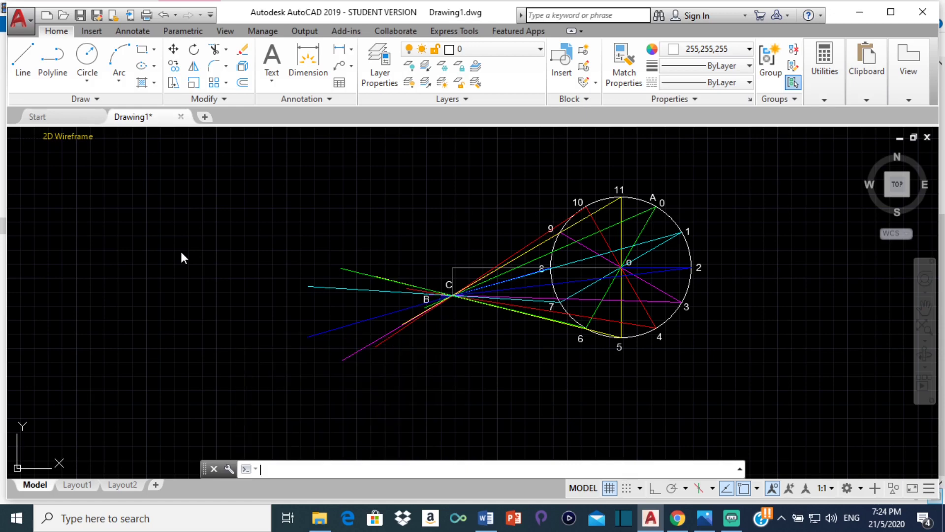
type("SPLINE")
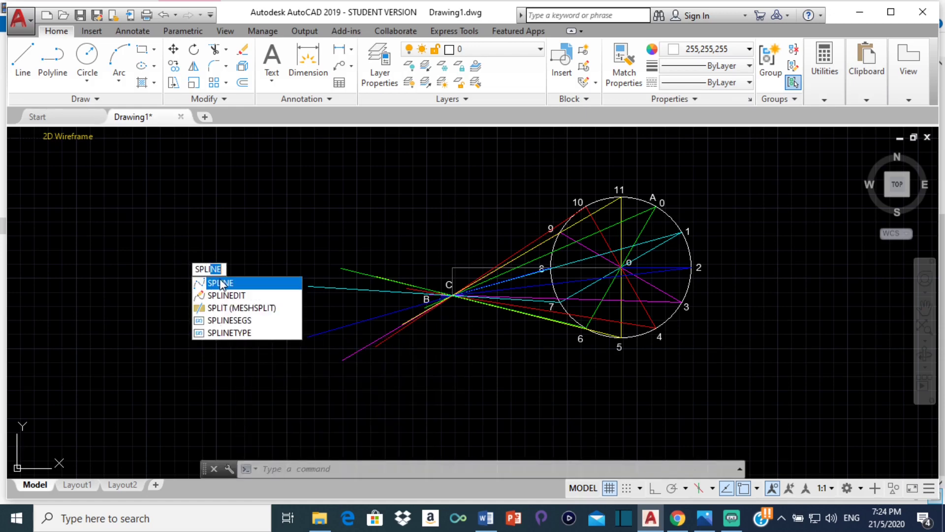
left_click(220, 283)
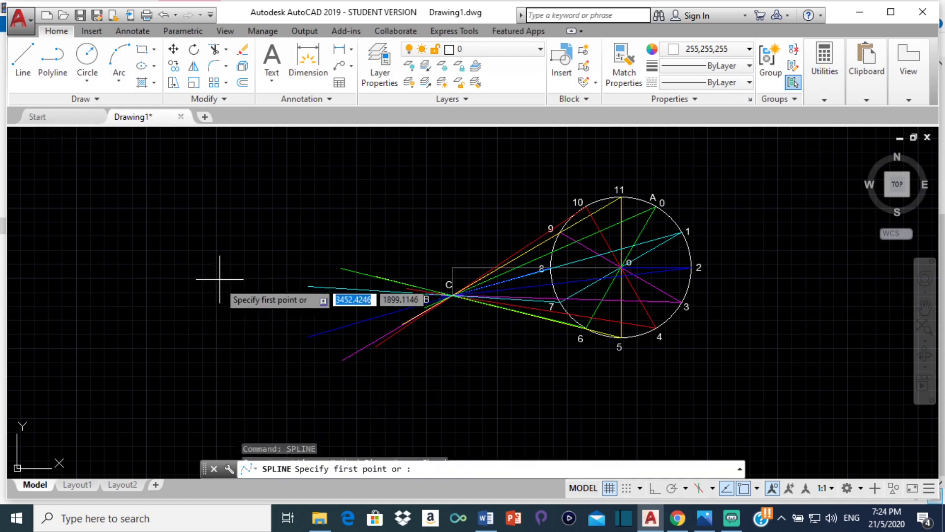
Place the spline's first point on the construction lines near B.
scroll(441, 295, "up", 4)
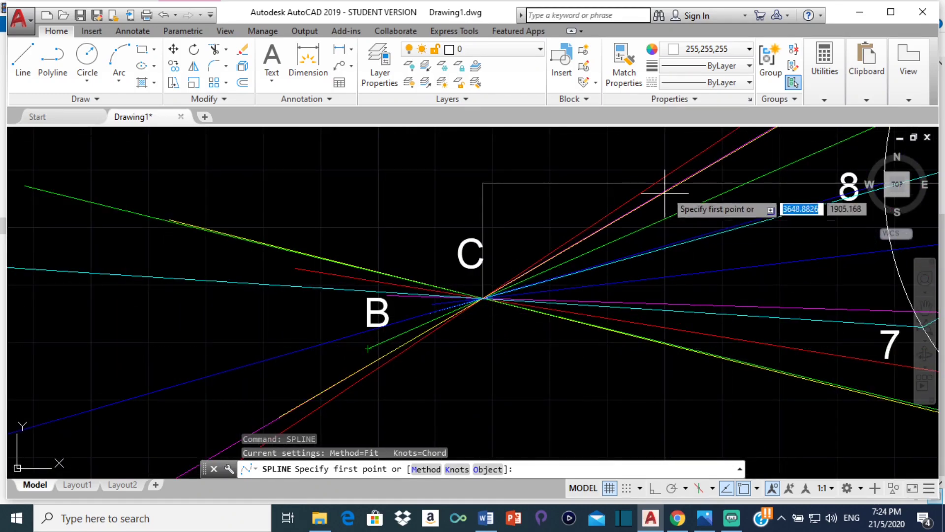
scroll(660, 192, "down", 6)
middle_click_drag(635, 211, 480, 279)
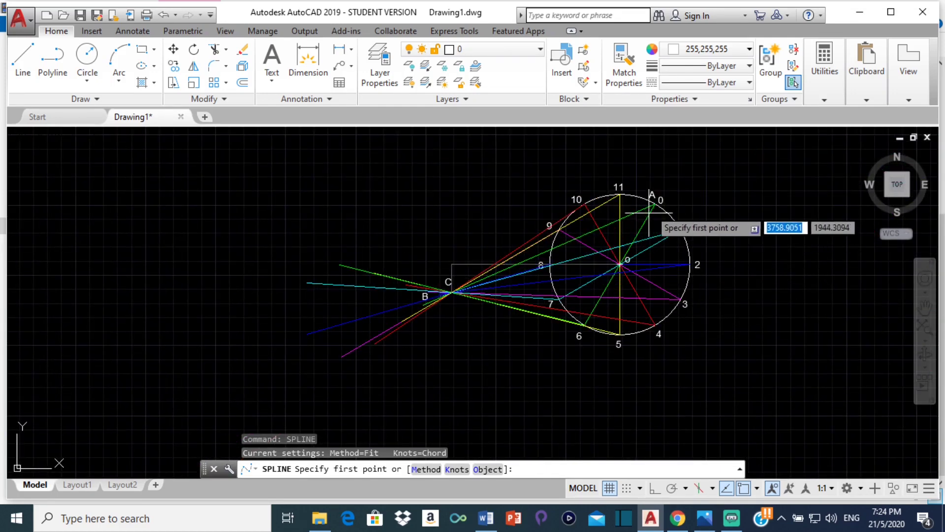
scroll(610, 219, "up", 4)
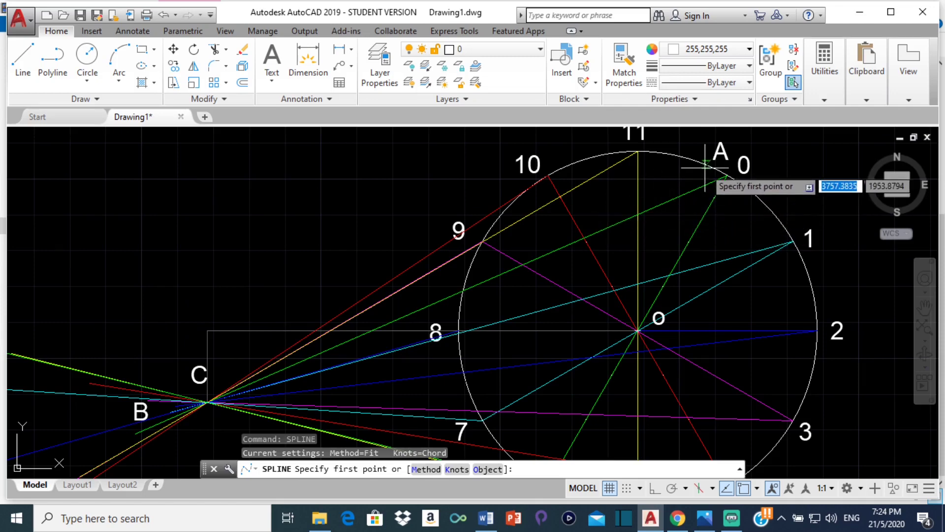
scroll(702, 170, "down", 2)
scroll(370, 308, "up", 4)
scroll(342, 322, "up", 2)
scroll(394, 338, "up", 4)
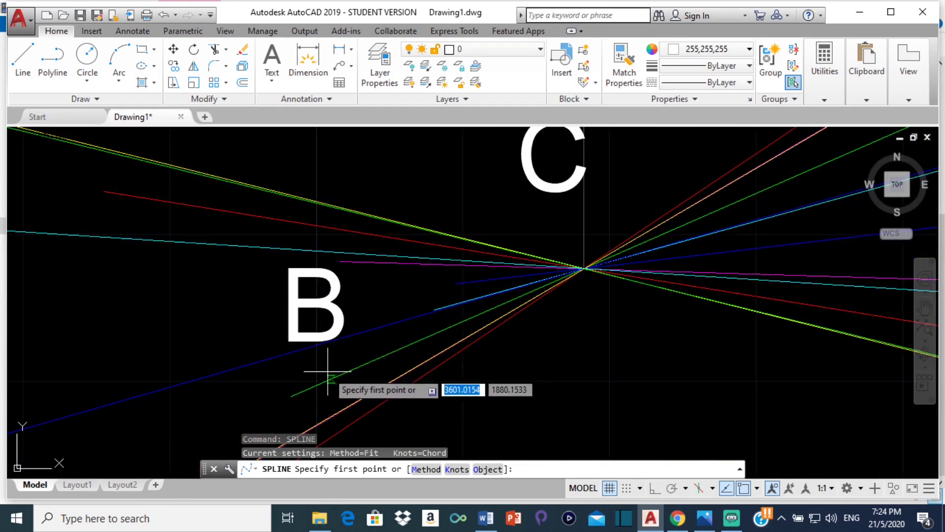
left_click(291, 396)
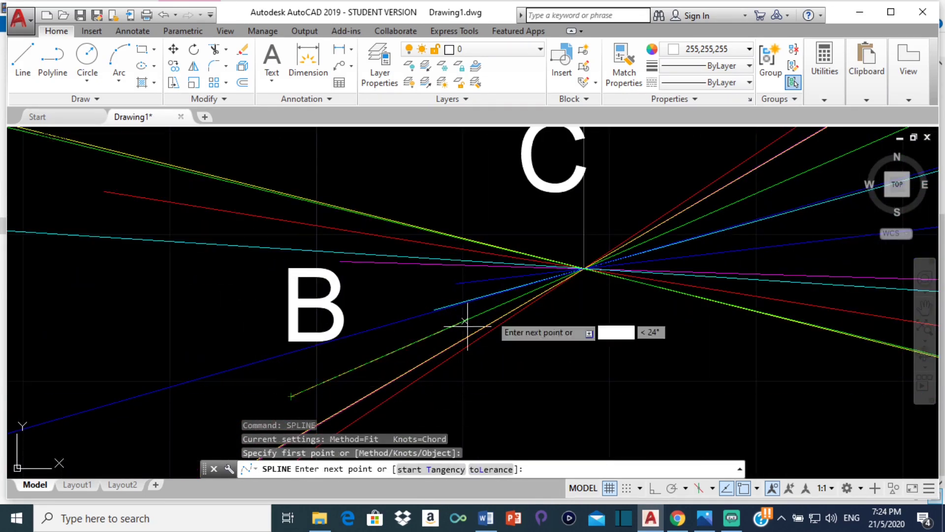
scroll(583, 266, "down", 2)
scroll(586, 222, "down", 3)
Add spline fit points at intersection C and the next line intersection.
middle_click_drag(585, 221, 437, 296)
left_click(432, 294)
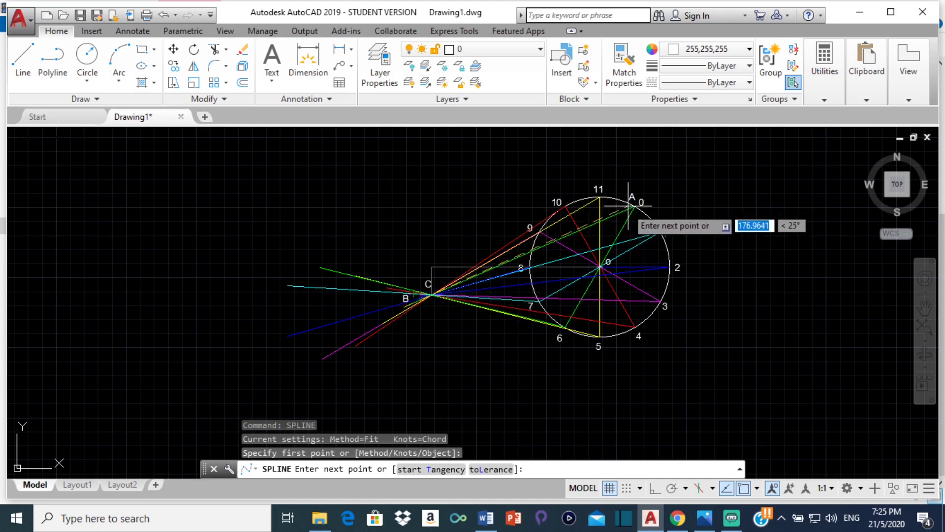
scroll(654, 242, "up", 2)
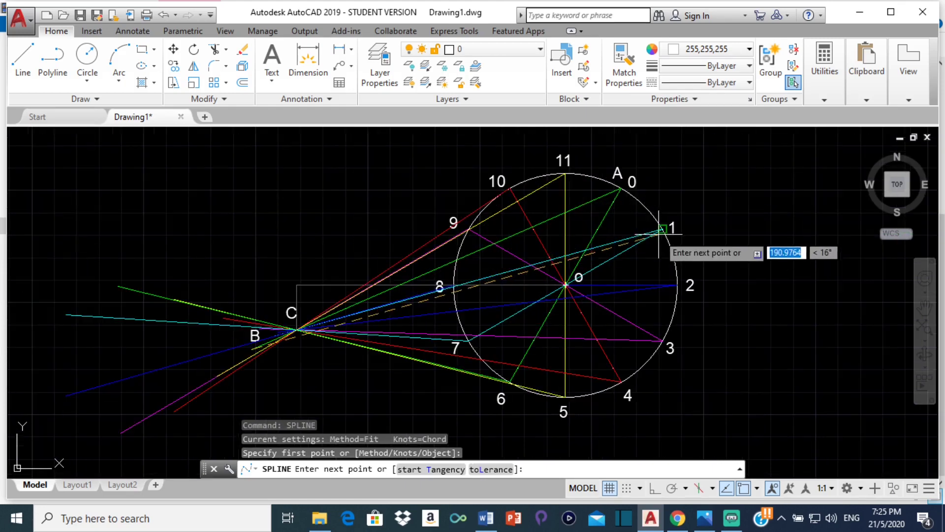
scroll(253, 327, "up", 5)
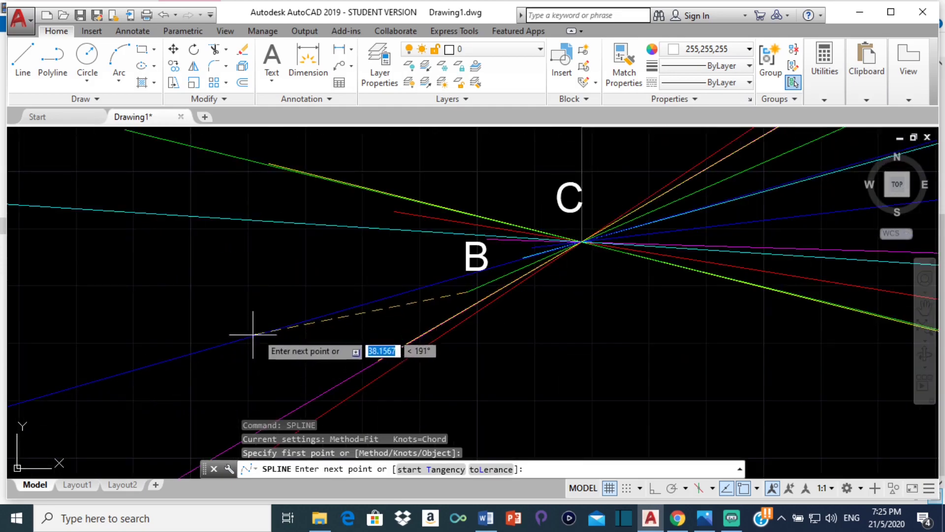
scroll(612, 257, "up", 2)
scroll(506, 264, "up", 3)
scroll(437, 351, "up", 3)
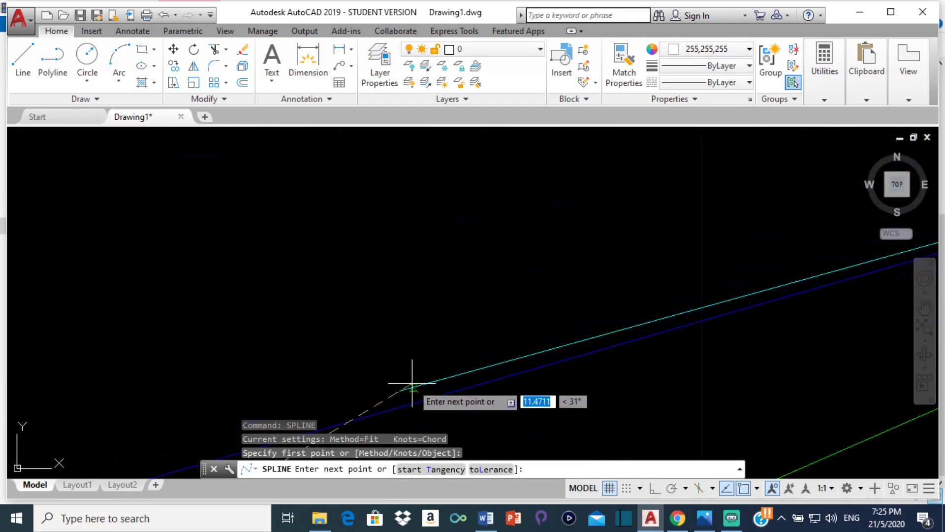
left_click(400, 391)
scroll(623, 260, "down", 8)
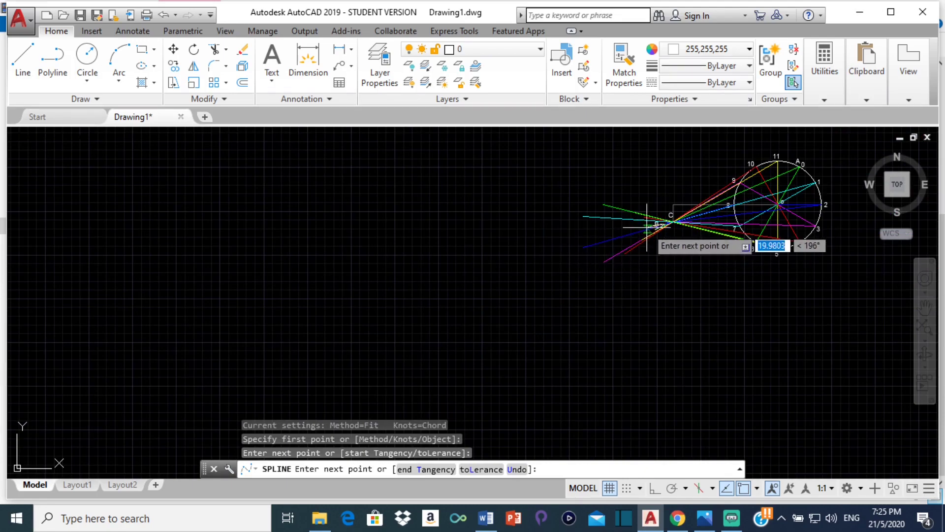
scroll(647, 227, "up", 5)
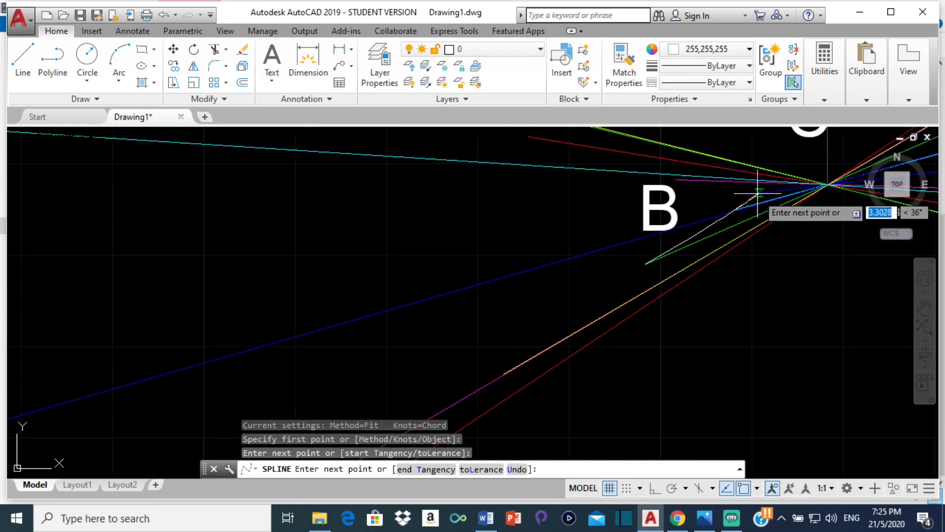
Add three more fit points at intersections near B, heading up-left along the green line.
left_click(748, 193)
scroll(751, 192, "down", 6)
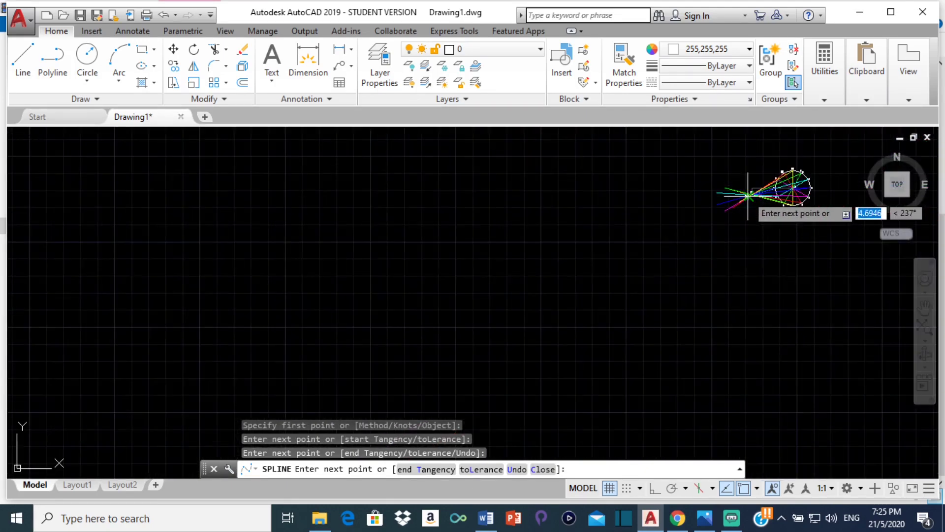
scroll(756, 191, "up", 4)
scroll(640, 245, "up", 5)
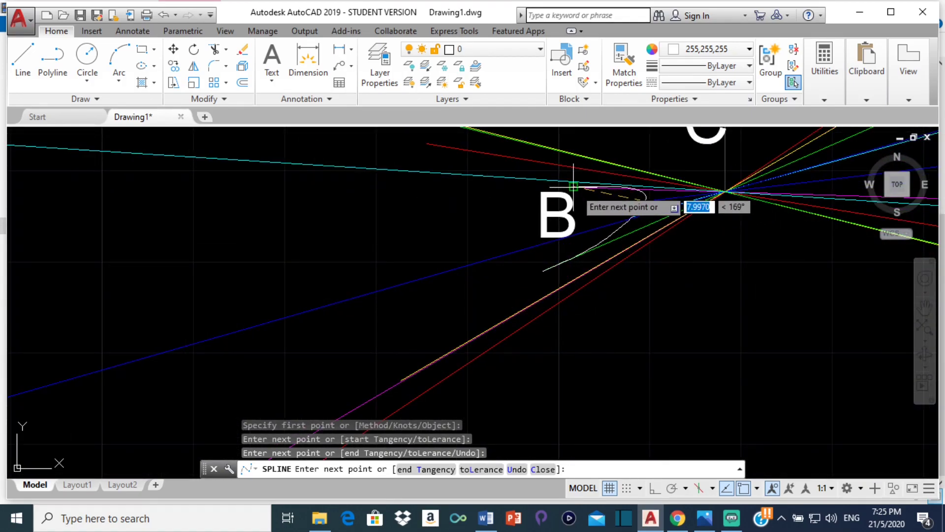
left_click(573, 186)
scroll(434, 159, "down", 3)
scroll(602, 212, "up", 3)
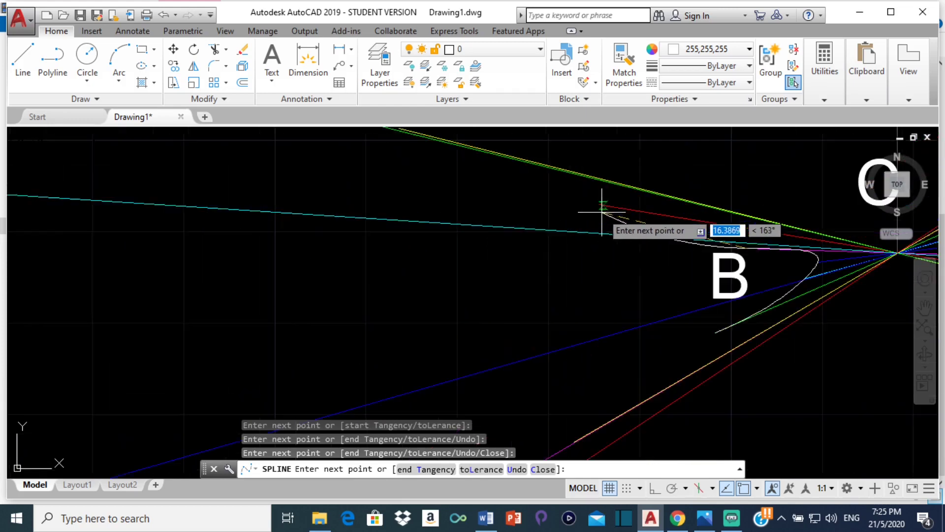
left_click(566, 192)
scroll(696, 266, "down", 3)
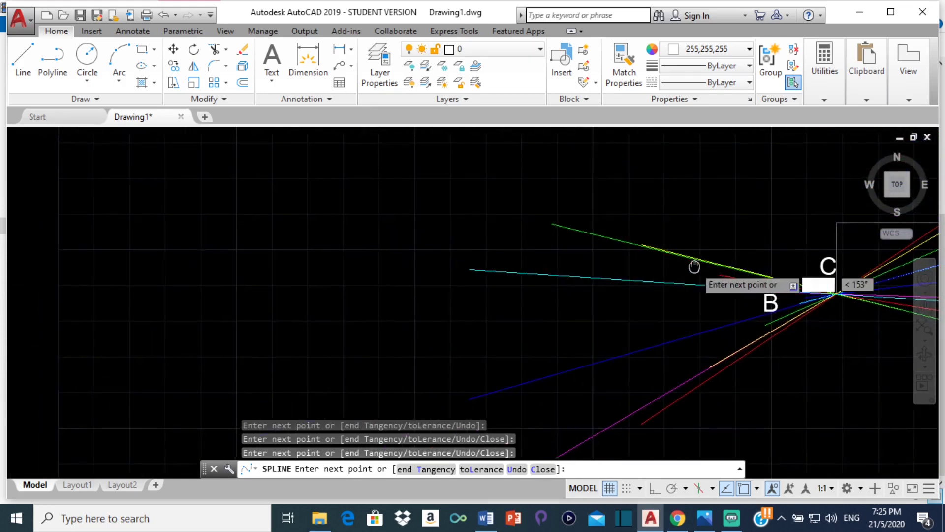
scroll(639, 250, "up", 5)
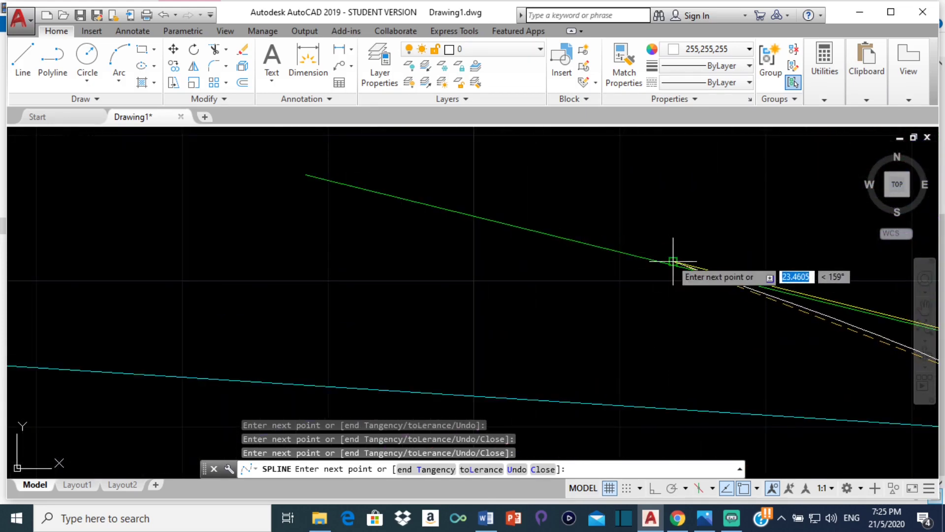
Add fit points on the green line and at the blue, magenta and red line ends.
left_click(673, 261)
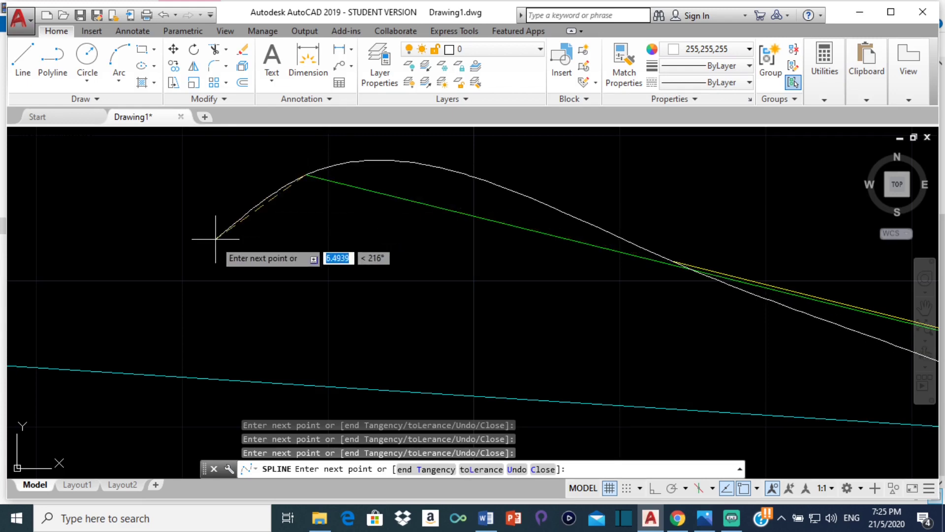
scroll(521, 259, "down", 3)
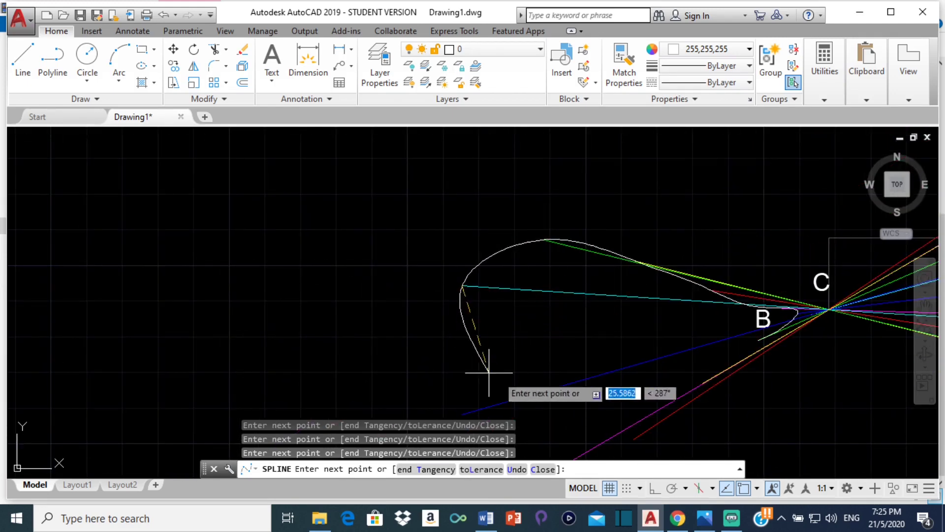
middle_click_drag(489, 369, 479, 318)
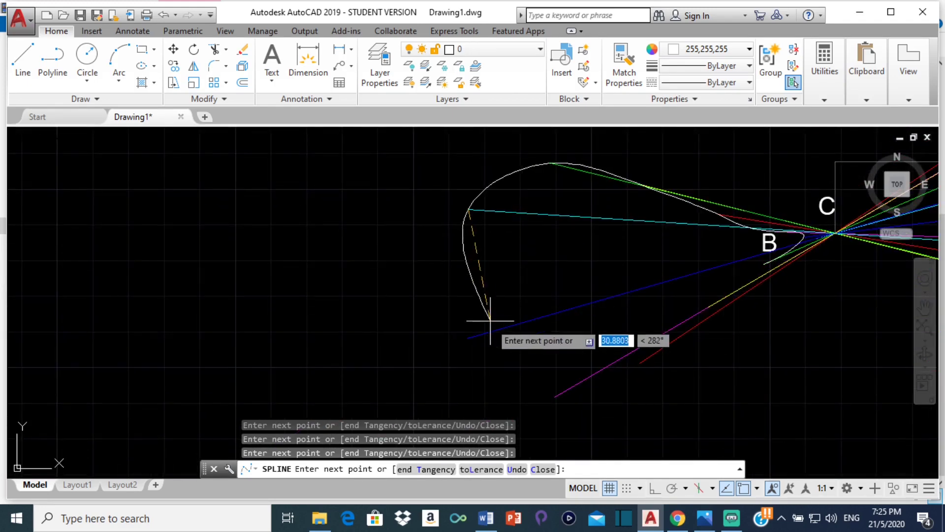
left_click(467, 338)
left_click(555, 397)
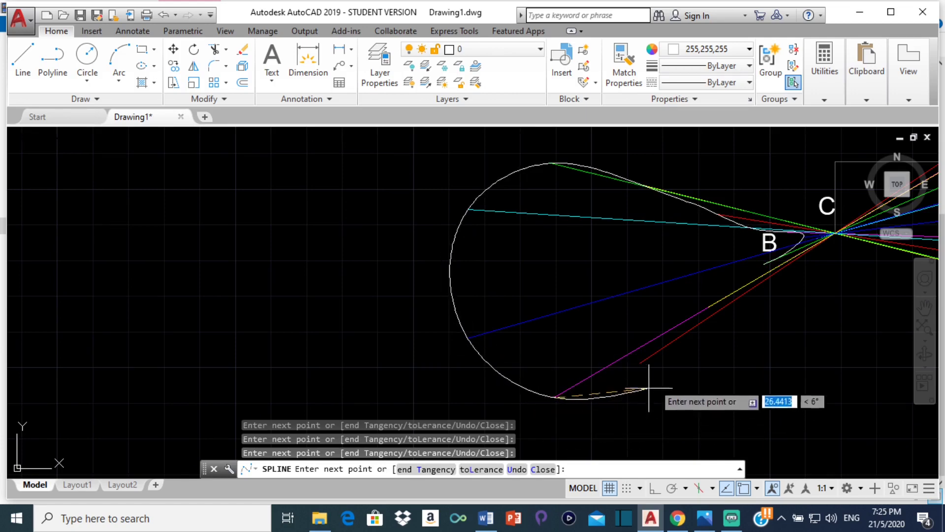
left_click(640, 363)
Add the final fit points at the snapped line end and green line end, then end the spline.
scroll(738, 317, "up", 3)
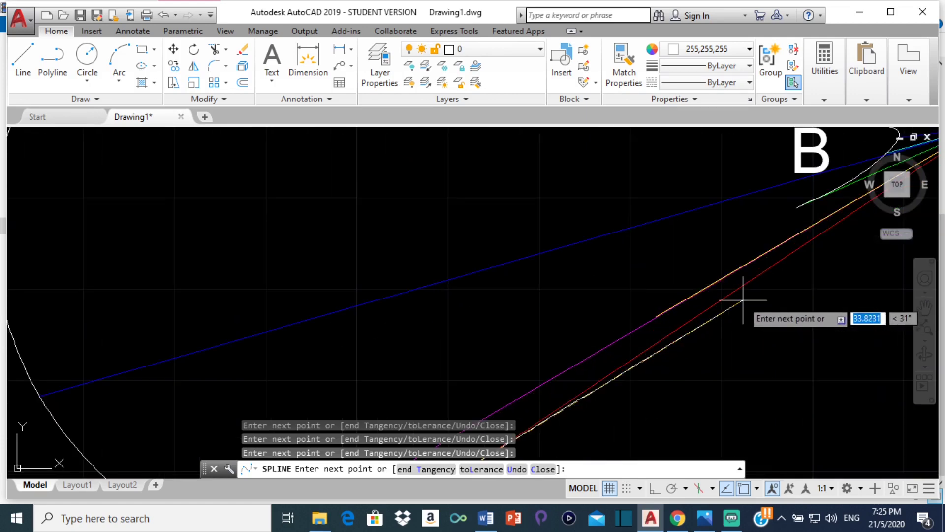
scroll(644, 310, "up", 4)
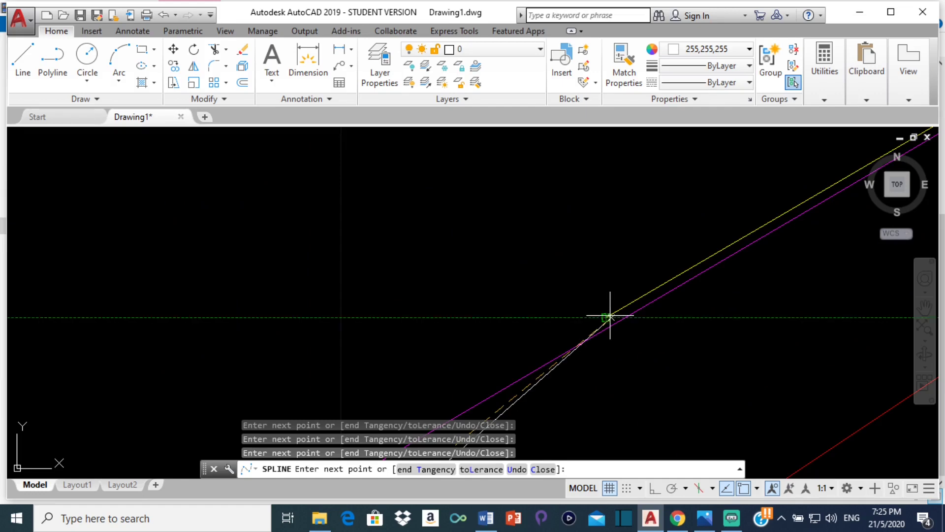
left_click(610, 316)
scroll(612, 312, "down", 5)
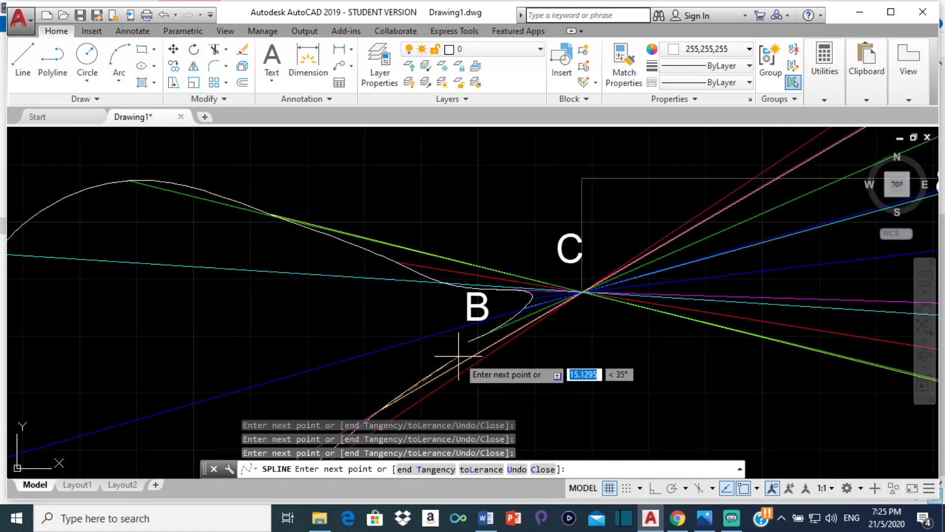
scroll(459, 356, "up", 4)
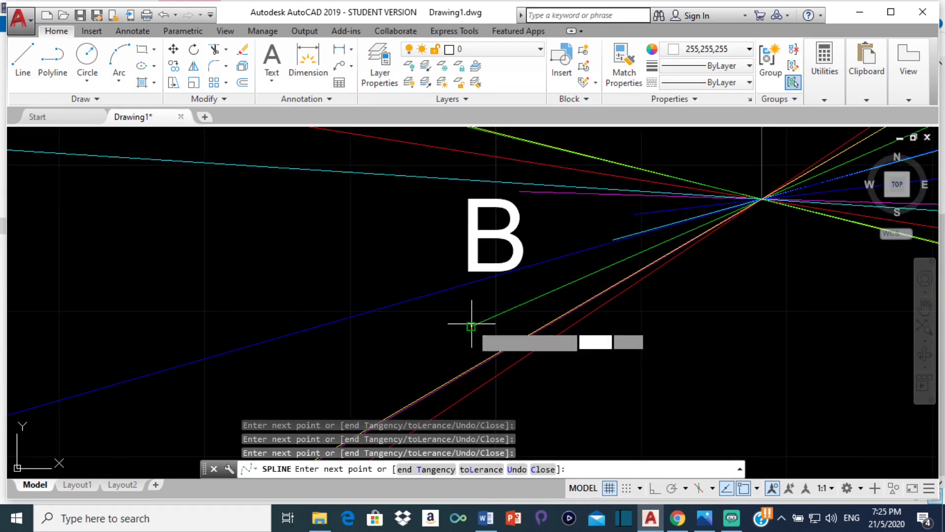
left_click(471, 326)
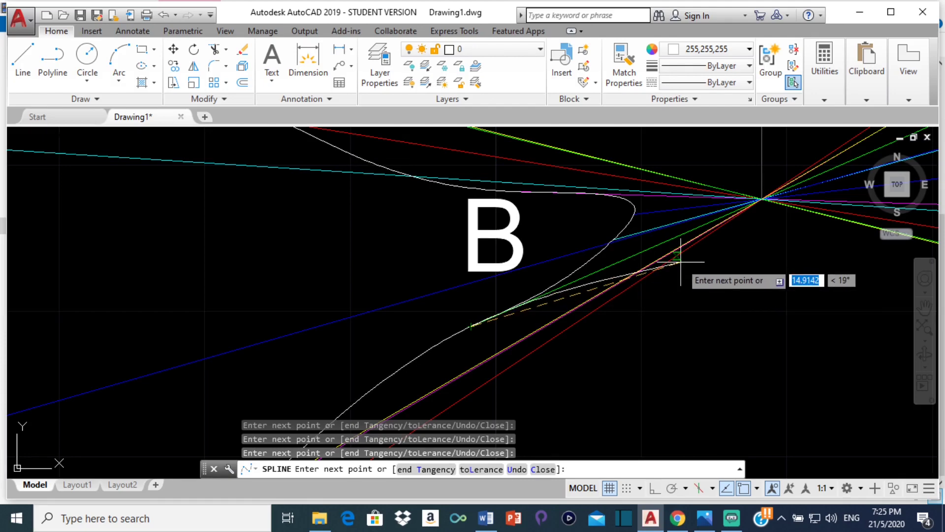
key("Return")
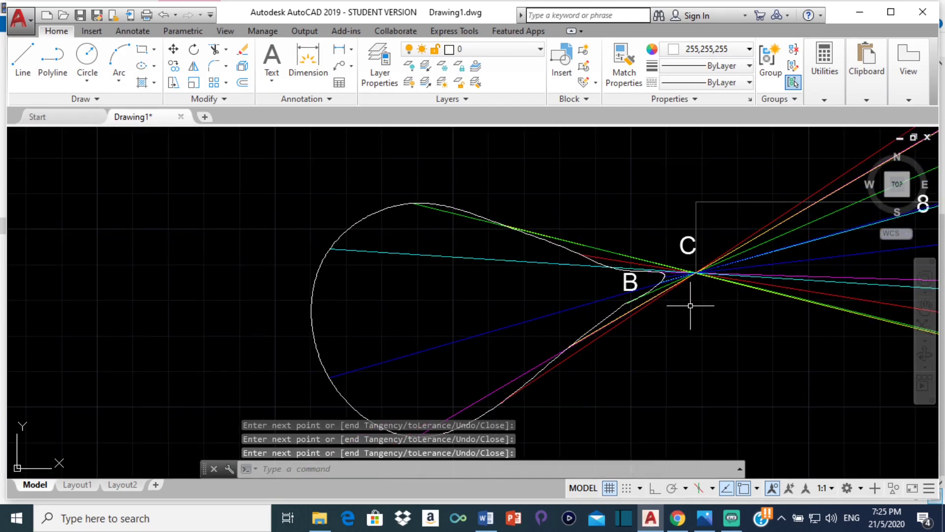
Pan and zoom out until the numbered circle, coloured lines and white loop fit on screen.
scroll(352, 310, "down", 3)
mouse_move(691, 305)
middle_mouse_down()
mouse_move(352, 311)
mouse_move(312, 179)
mouse_move(352, 289)
mouse_move(309, 326)
middle_mouse_up()
scroll(312, 179, "up", 2)
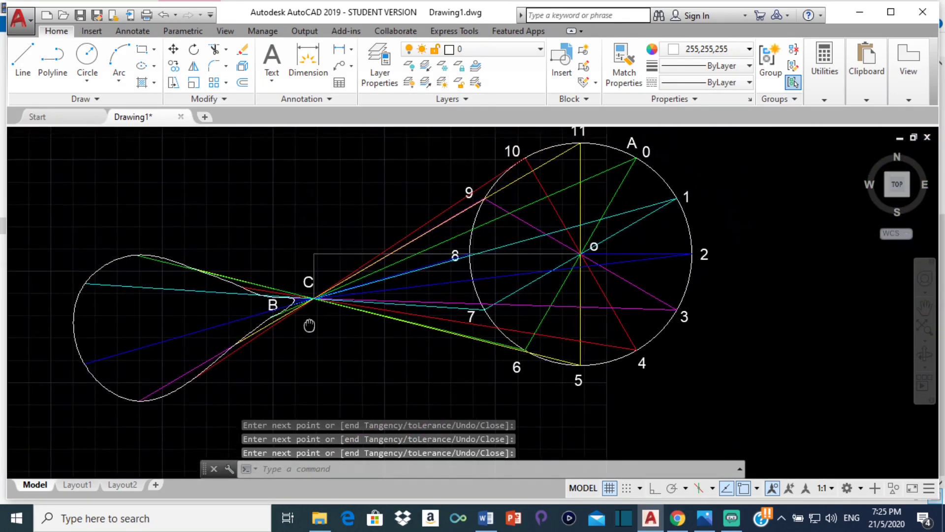
scroll(692, 200, "down", 2)
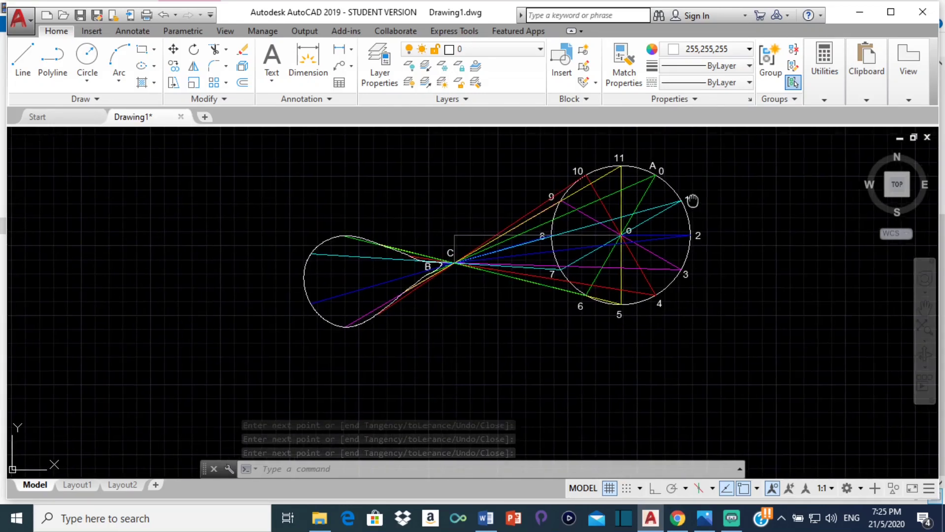
middle_click_drag(692, 201, 695, 217)
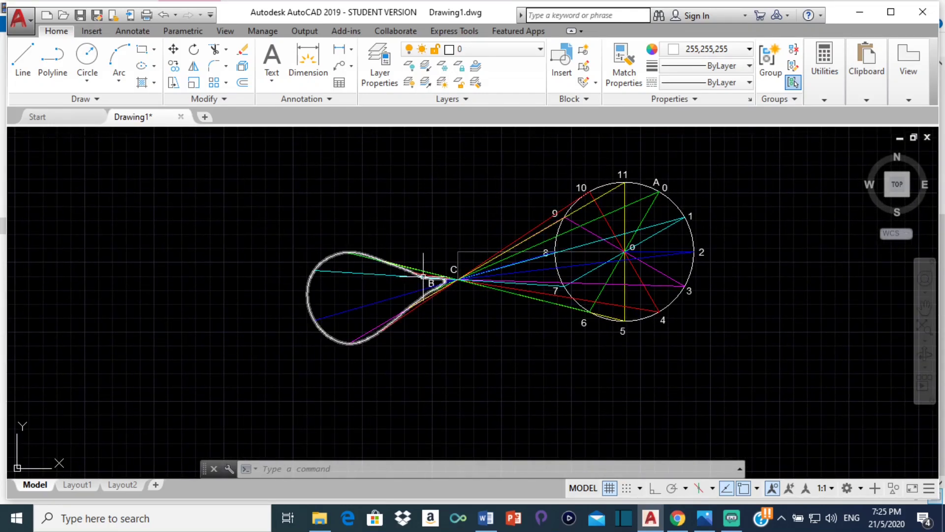